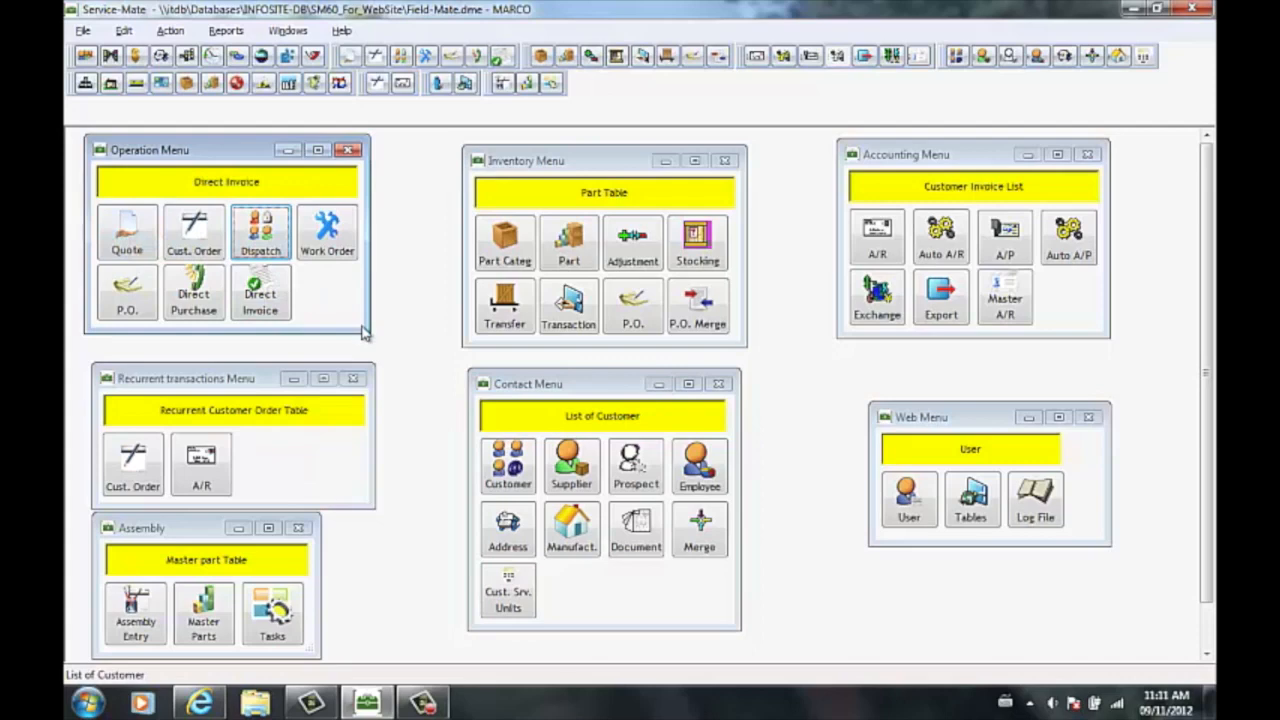
# Open the Dispatch board full-size and review its filter options before returning to the technician schedule.
pyautogui.click(272, 243)
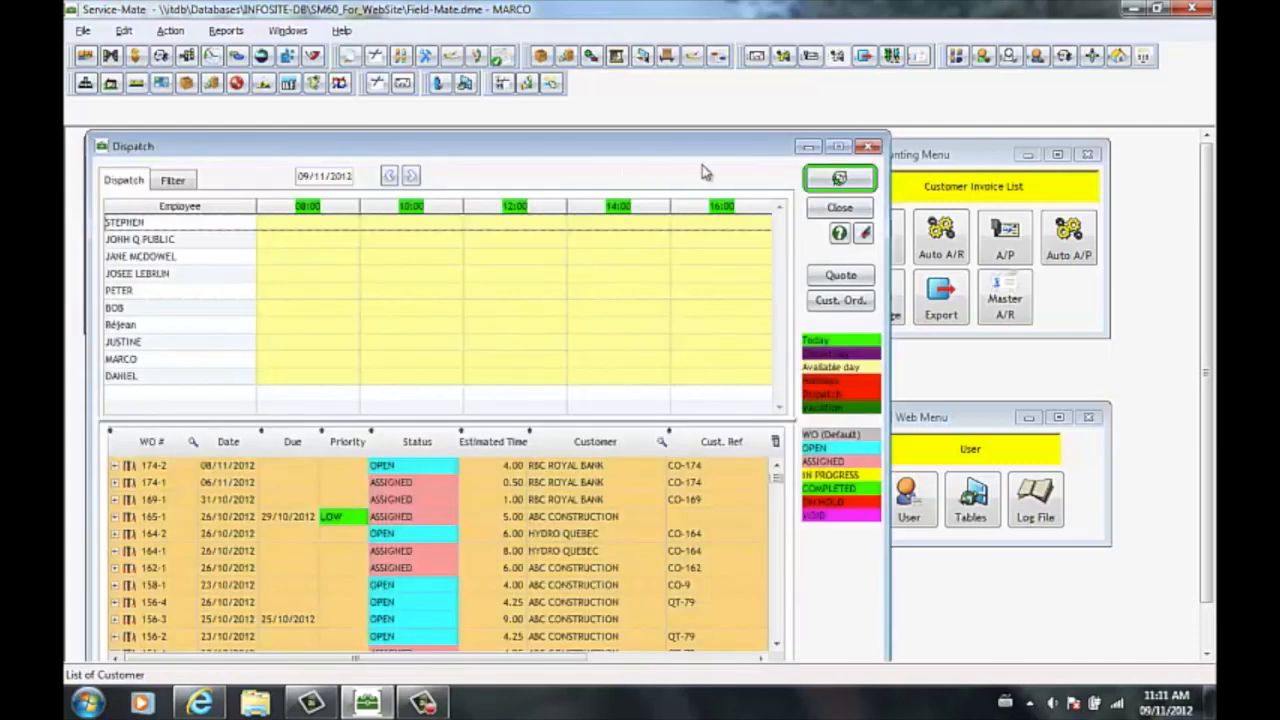
pyautogui.click(838, 146)
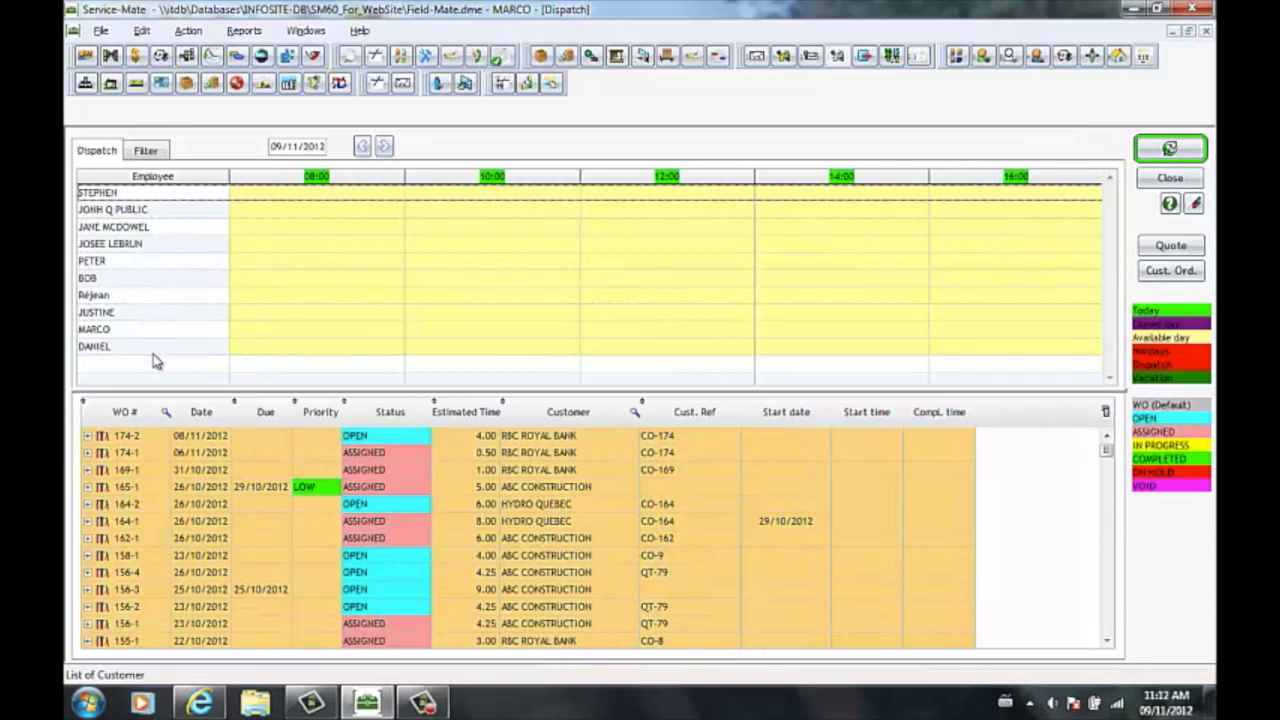
pyautogui.click(145, 151)
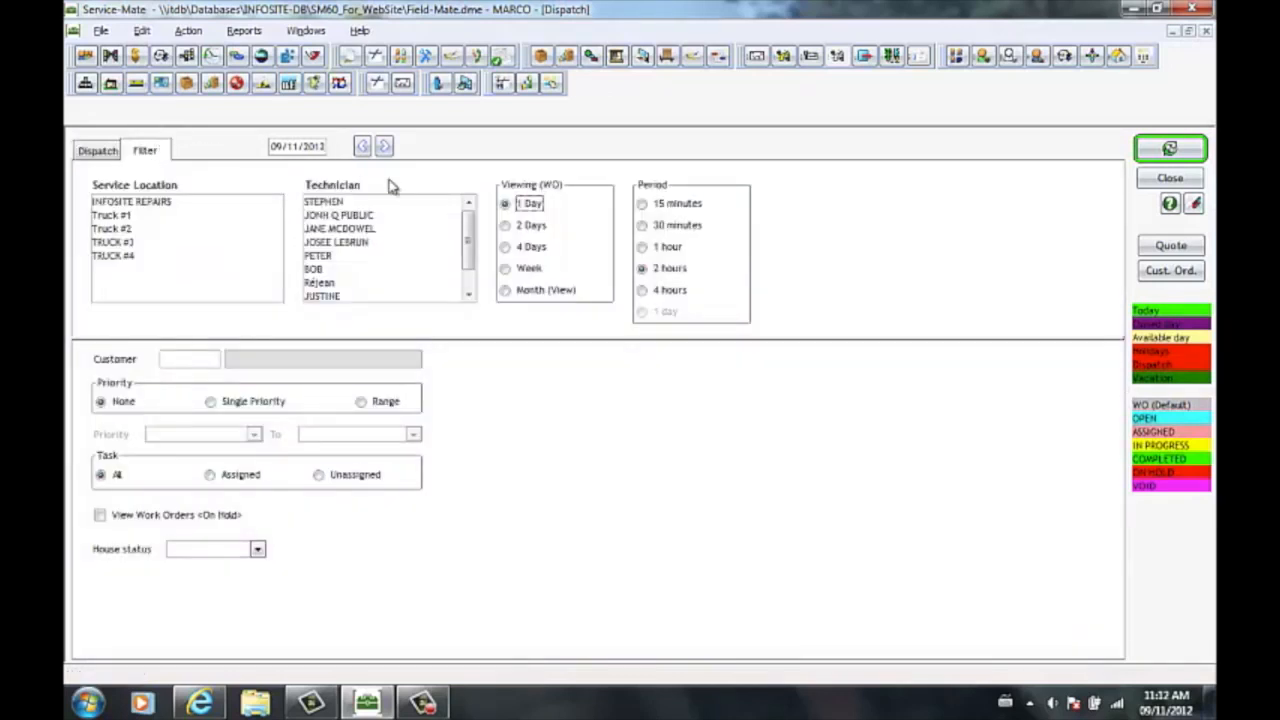
pyautogui.moveTo(467, 230)
pyautogui.mouseDown()
pyautogui.moveTo(481, 273)
pyautogui.moveTo(479, 219)
pyautogui.mouseUp()
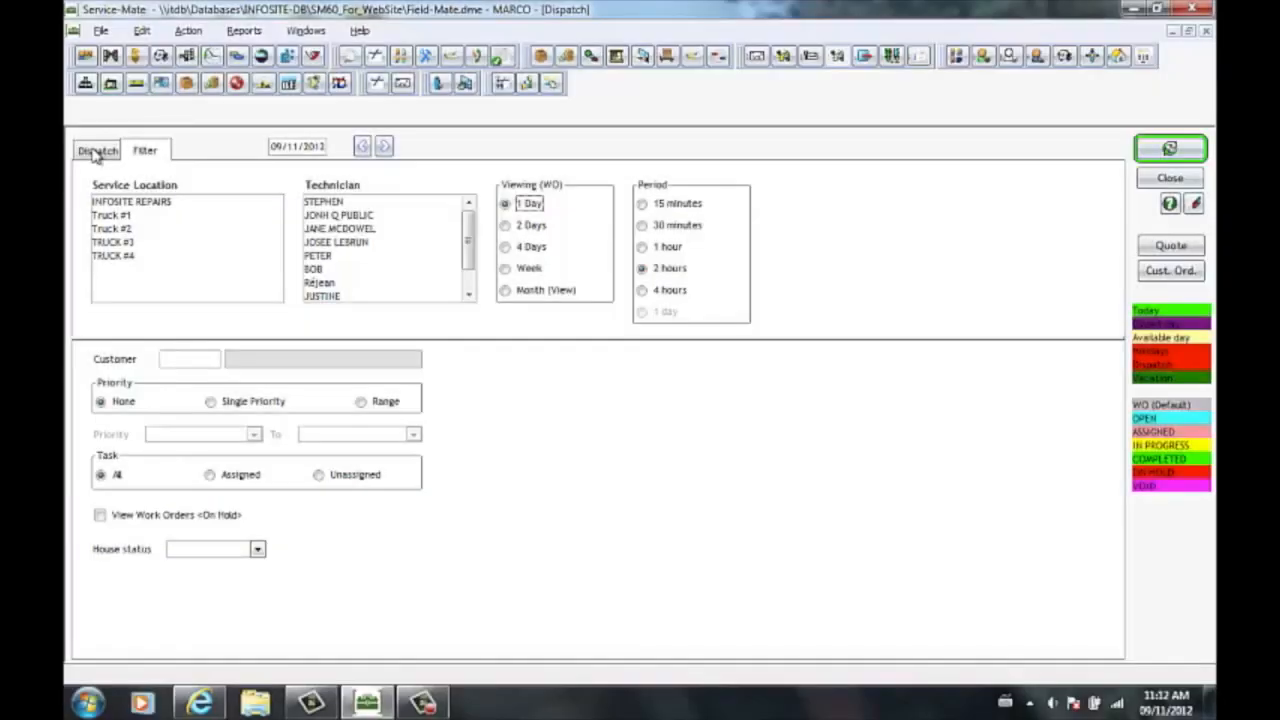
pyautogui.click(97, 150)
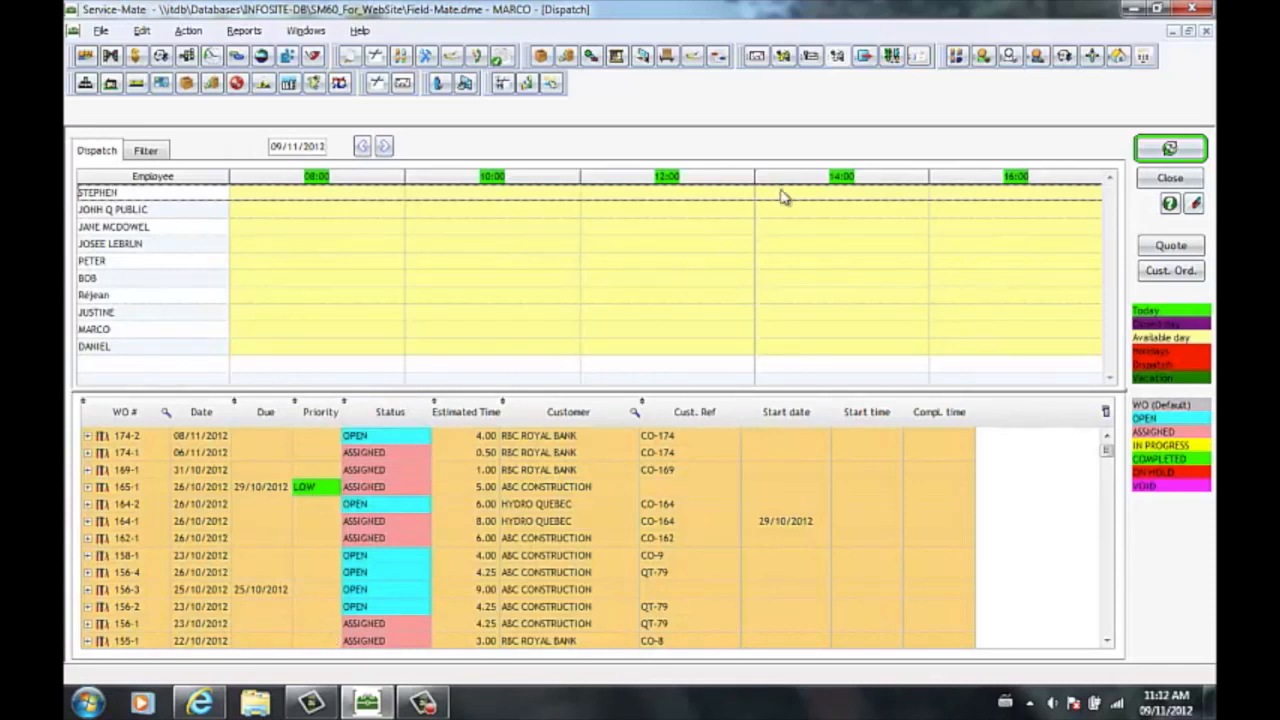
# Start a new quote from the Dispatch board.
pyautogui.click(1168, 254)
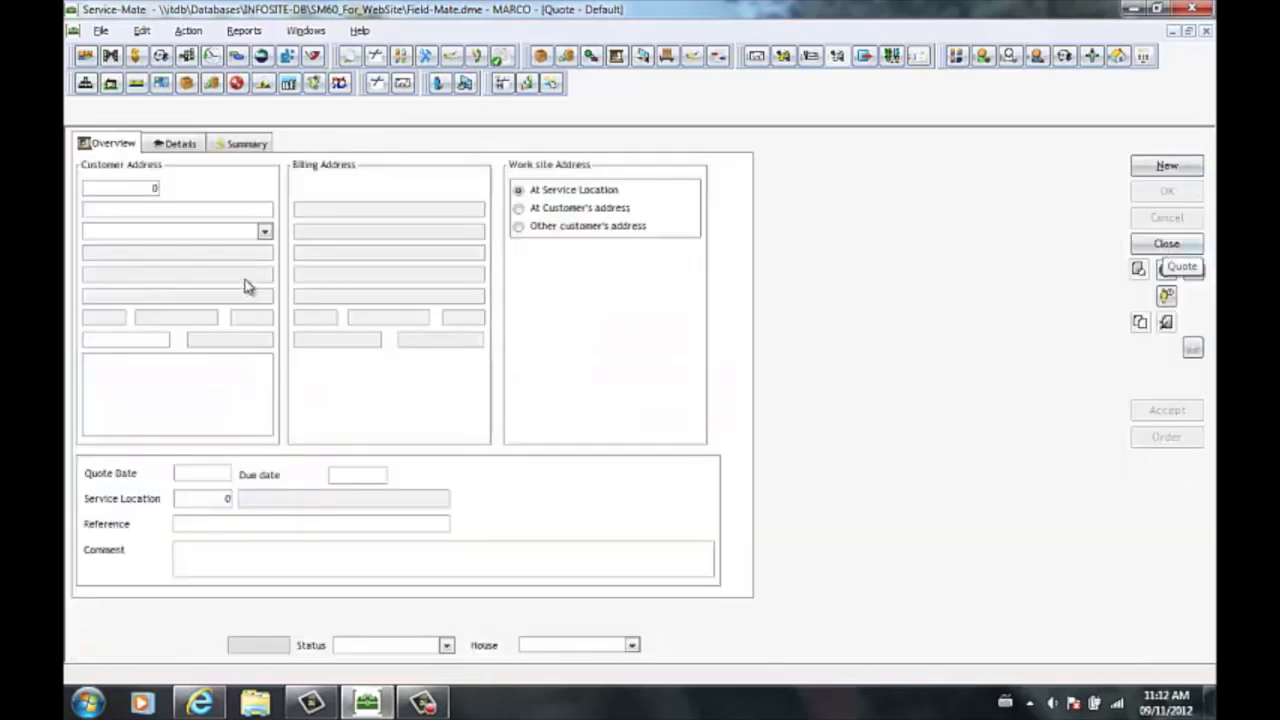
pyautogui.click(150, 207)
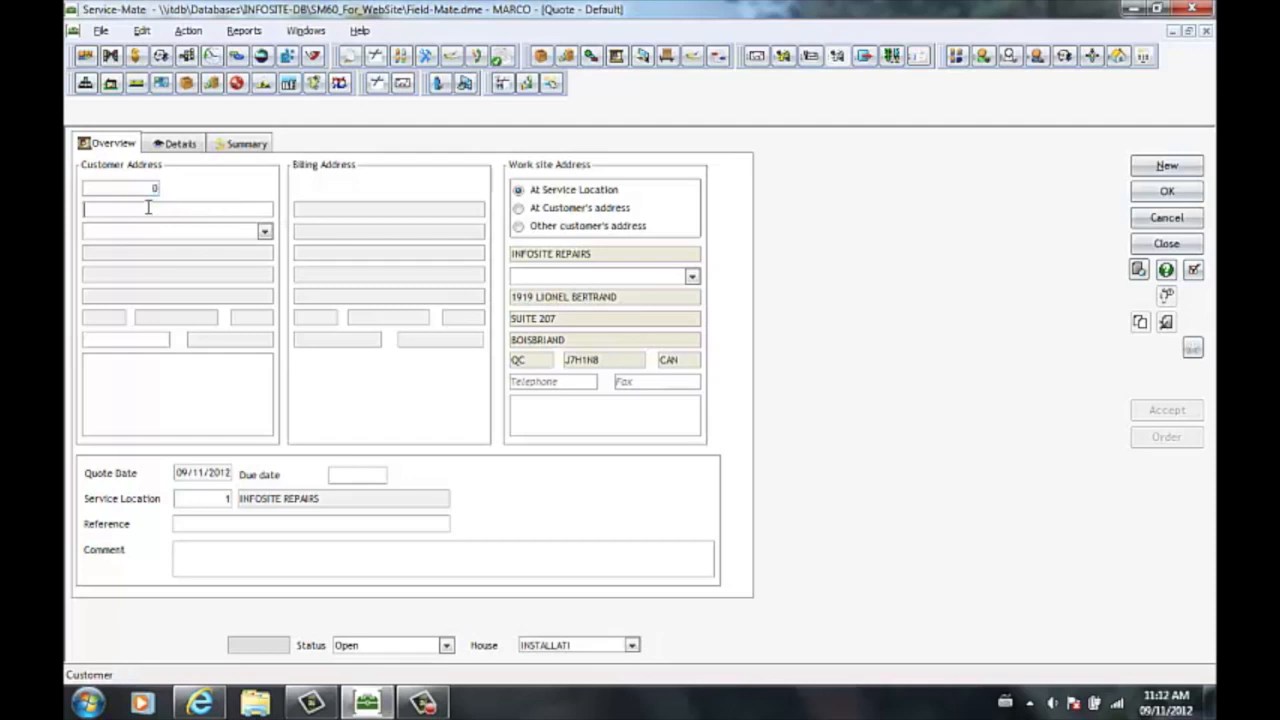
pyautogui.doubleClick(148, 207)
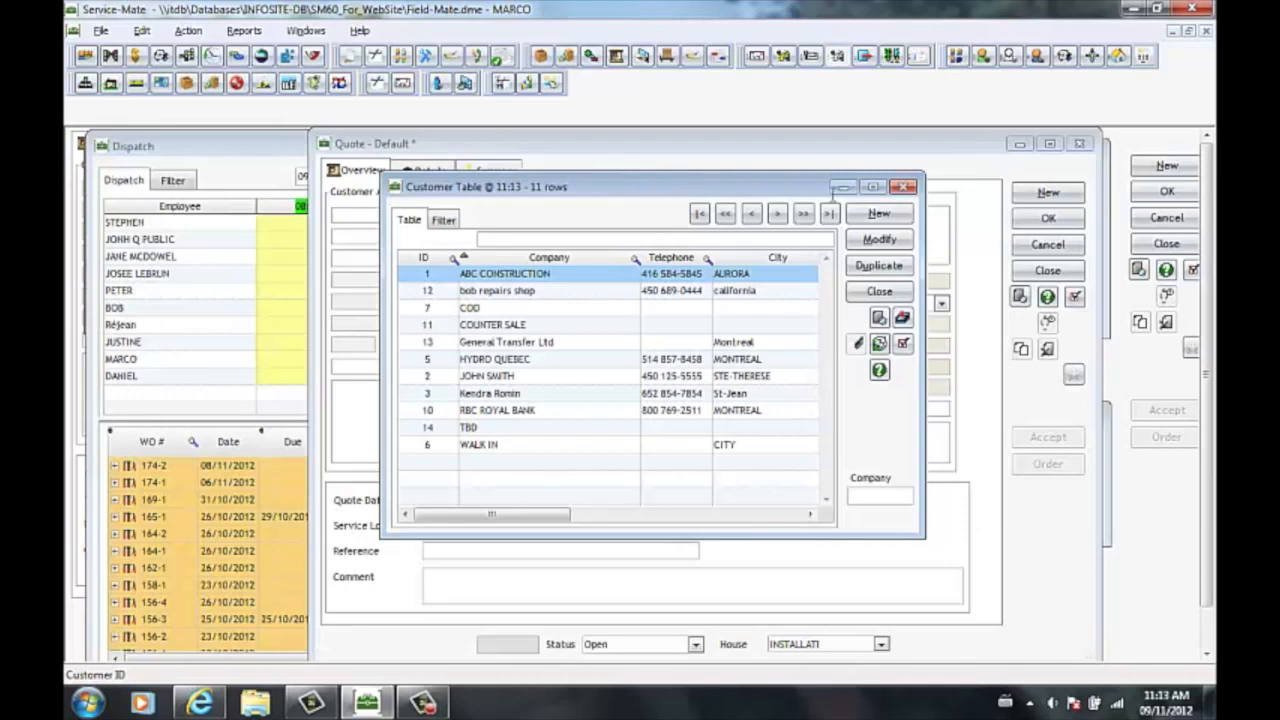
pyautogui.click(876, 215)
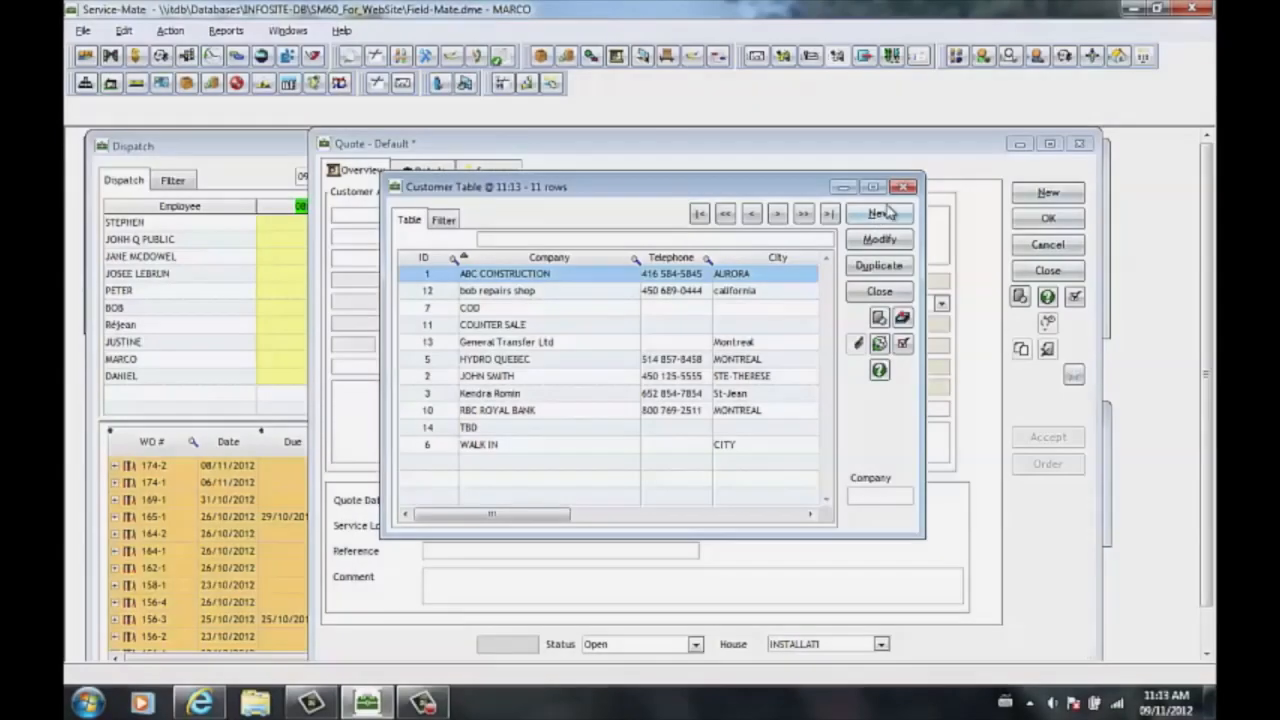
pyautogui.click(903, 187)
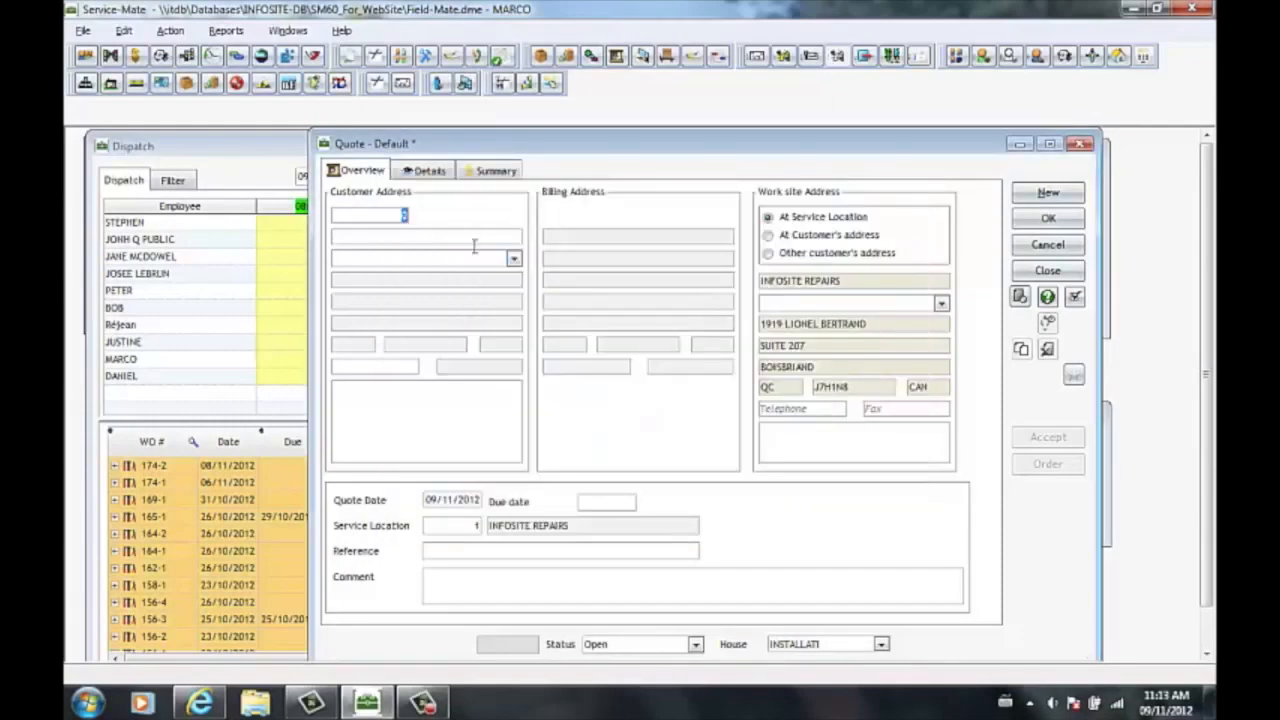
# Enter ABC CONSTRUCTION as the quote's customer so its address details are filled in.
pyautogui.click(474, 234)
pyautogui.write('ABC CONSTRUCTION')
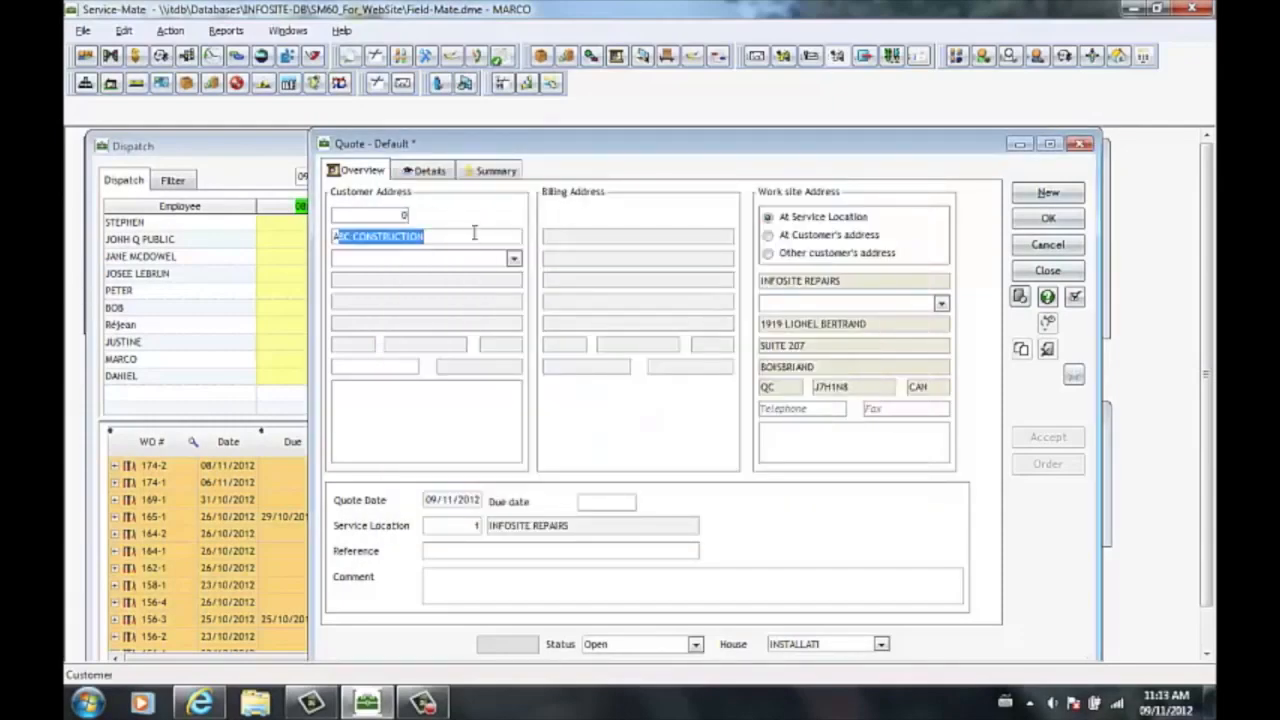
pyautogui.press('Tab')
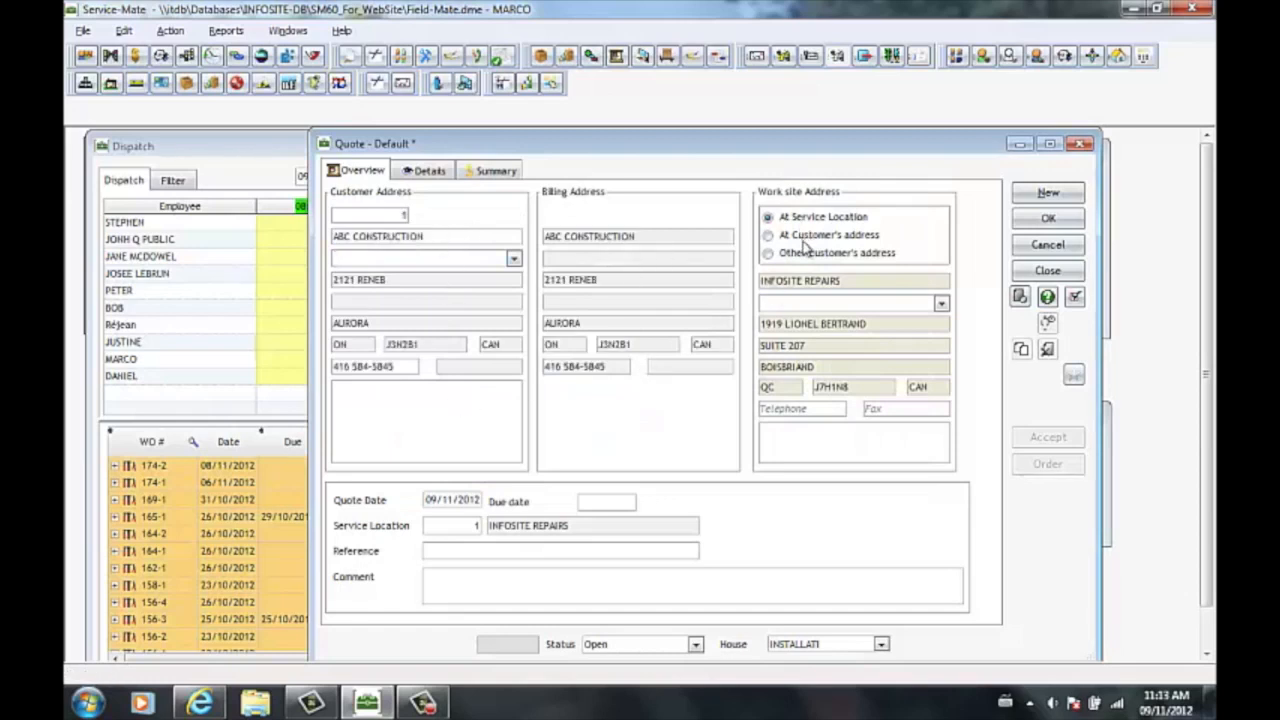
# Compare the work site address options and set the quote's work site to At Customer's address.
pyautogui.click(837, 238)
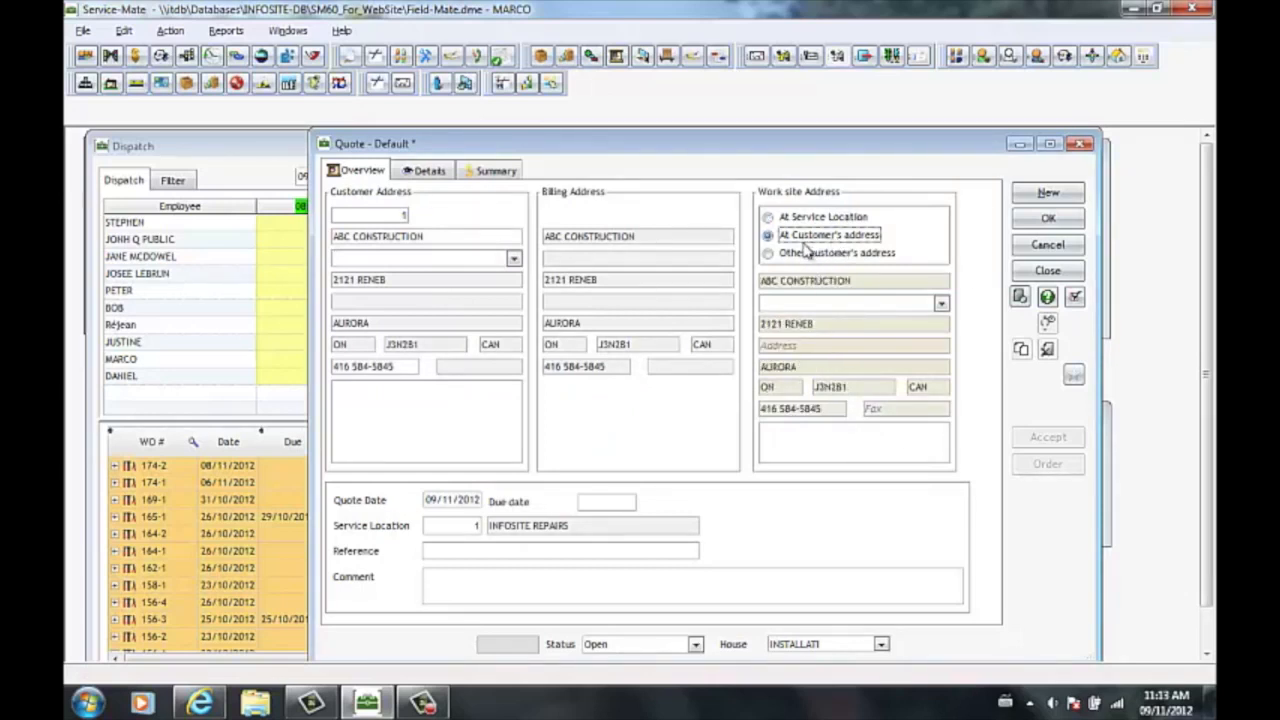
pyautogui.click(838, 255)
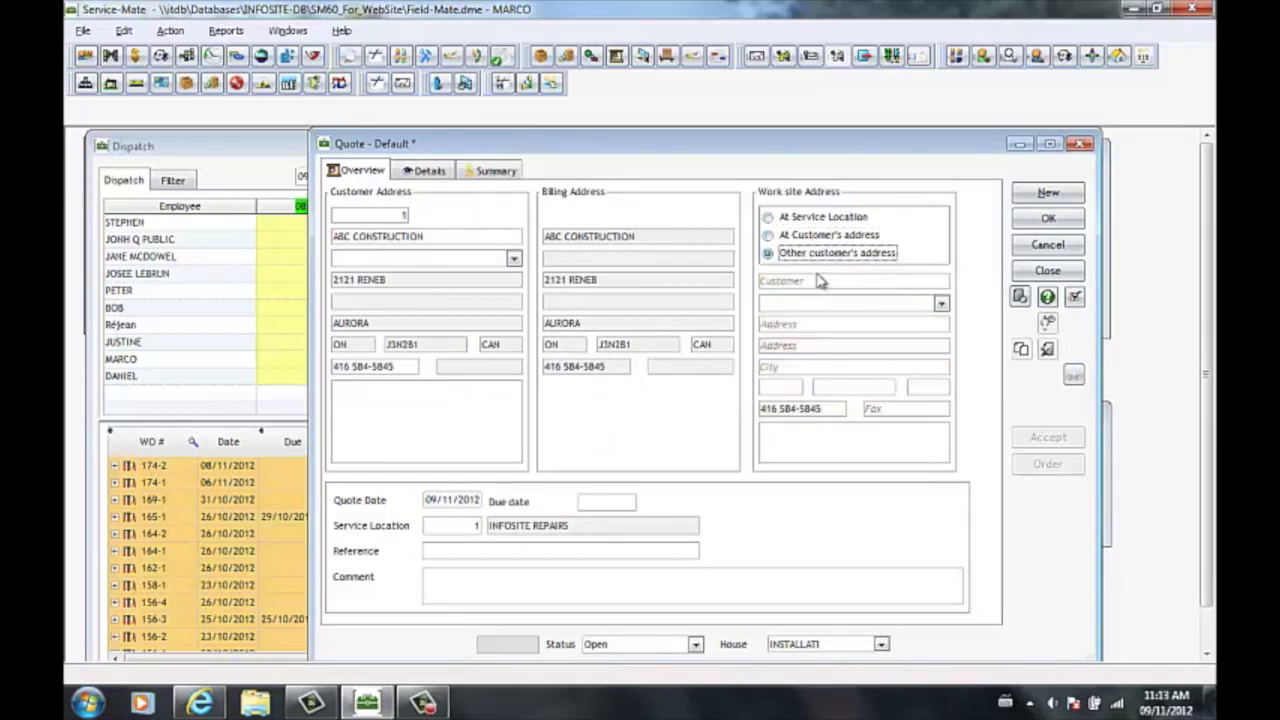
pyautogui.click(820, 278)
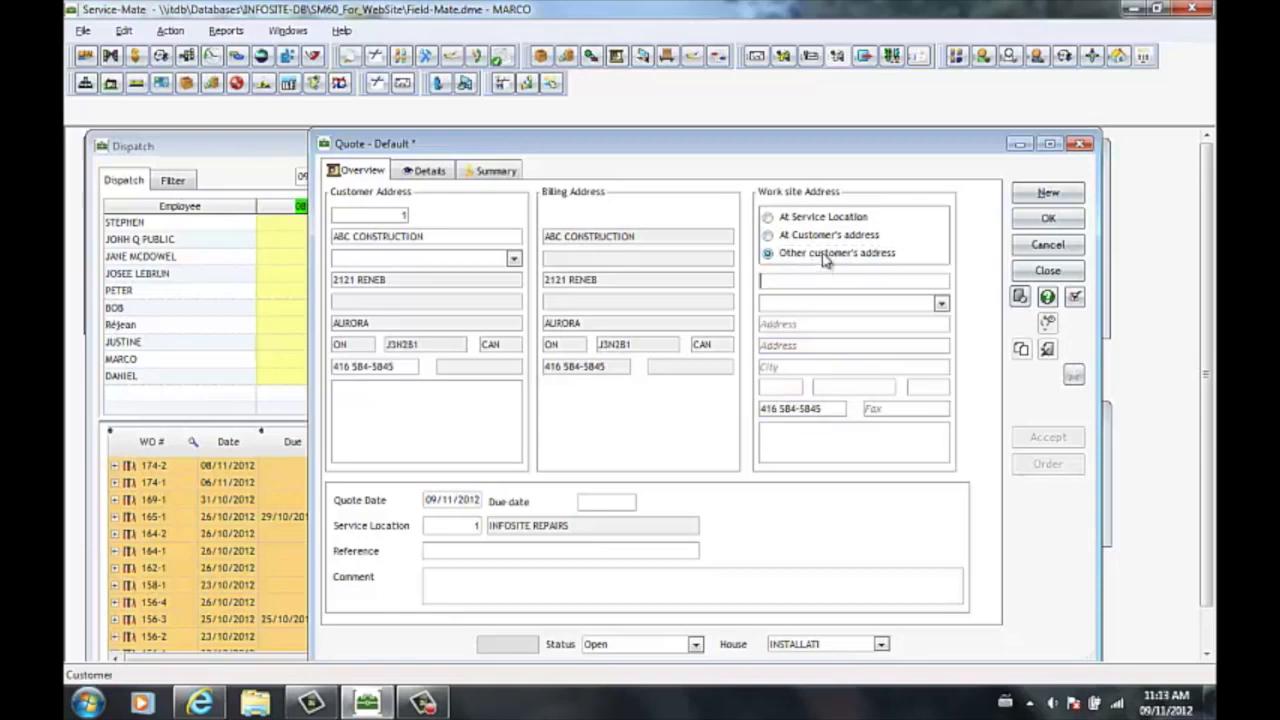
pyautogui.click(830, 237)
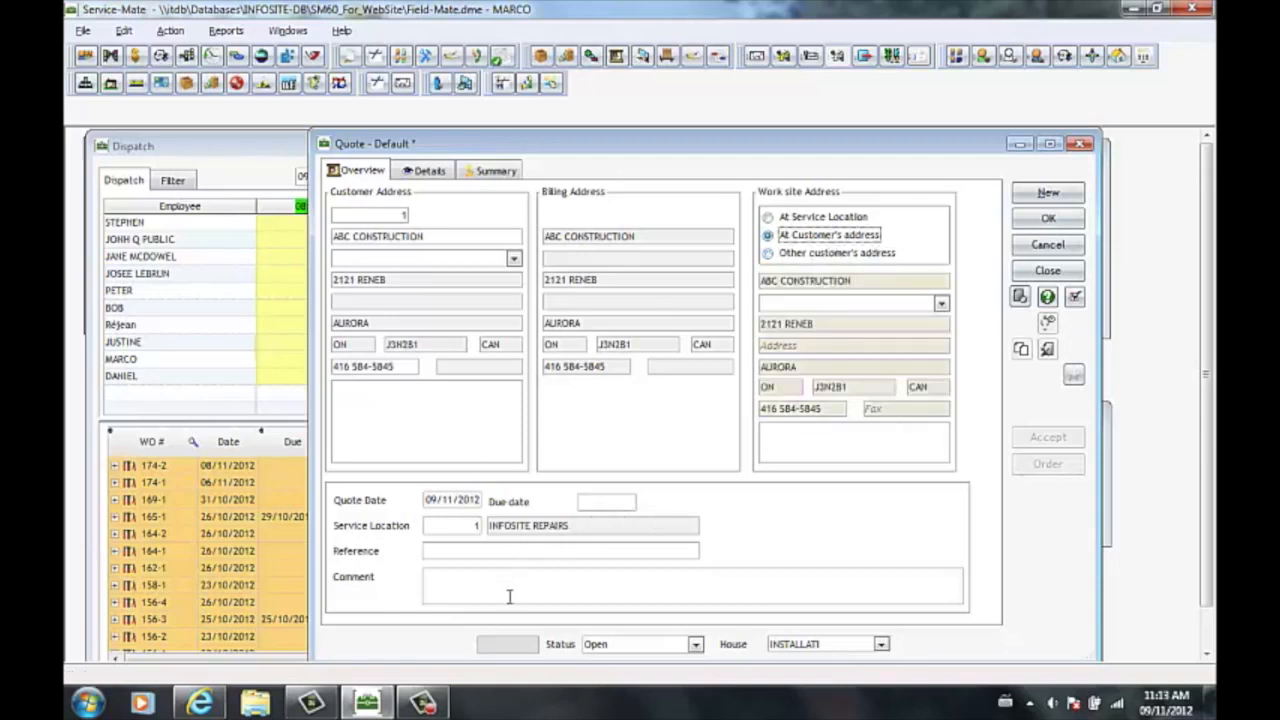
# Add a work order to the quote's details.
pyautogui.click(412, 172)
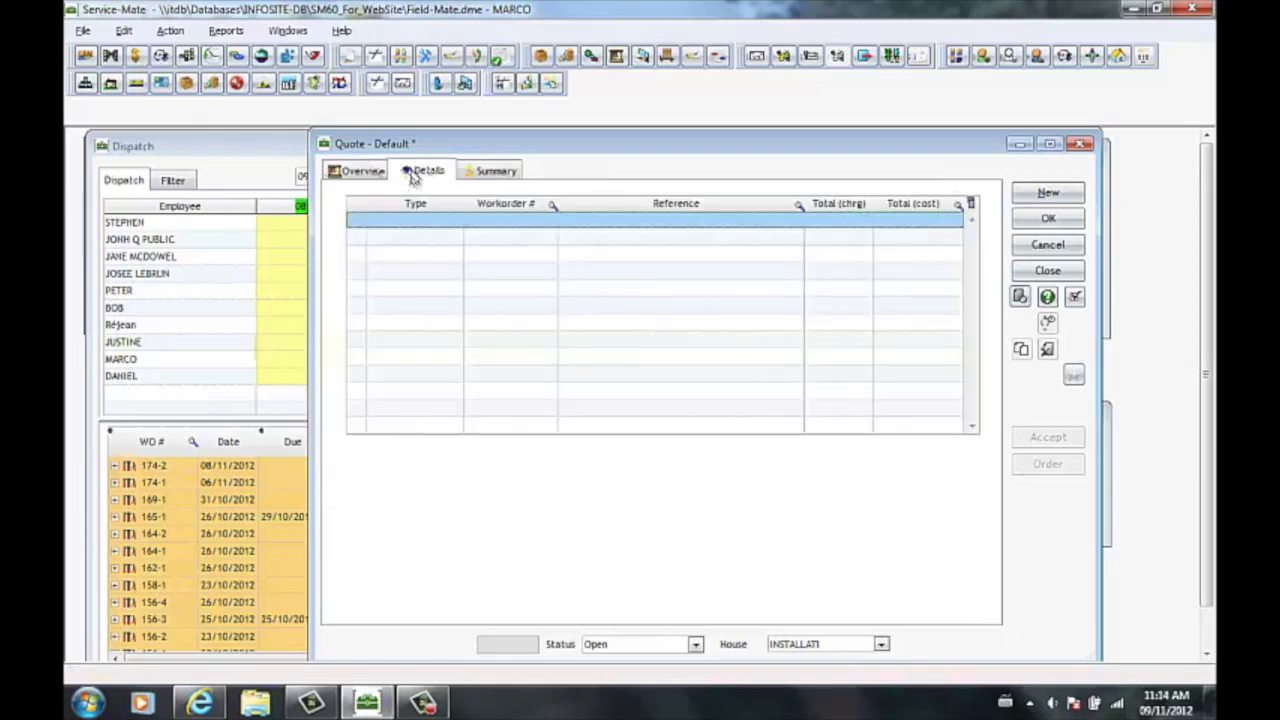
pyautogui.rightClick(486, 231)
pyautogui.click(515, 237)
# Add the INSTALL task to the work order, with an estimated time of 3.00 and a base charge of 150.00.
pyautogui.rightClick(292, 217)
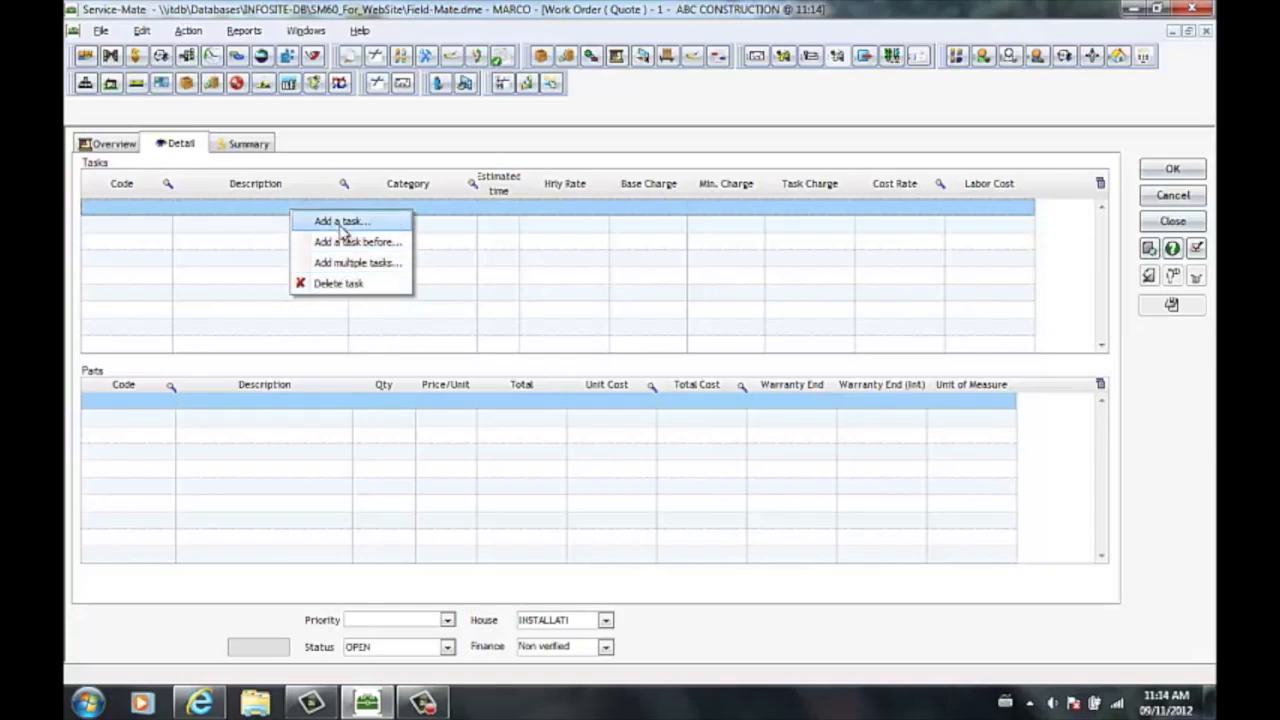
pyautogui.click(340, 221)
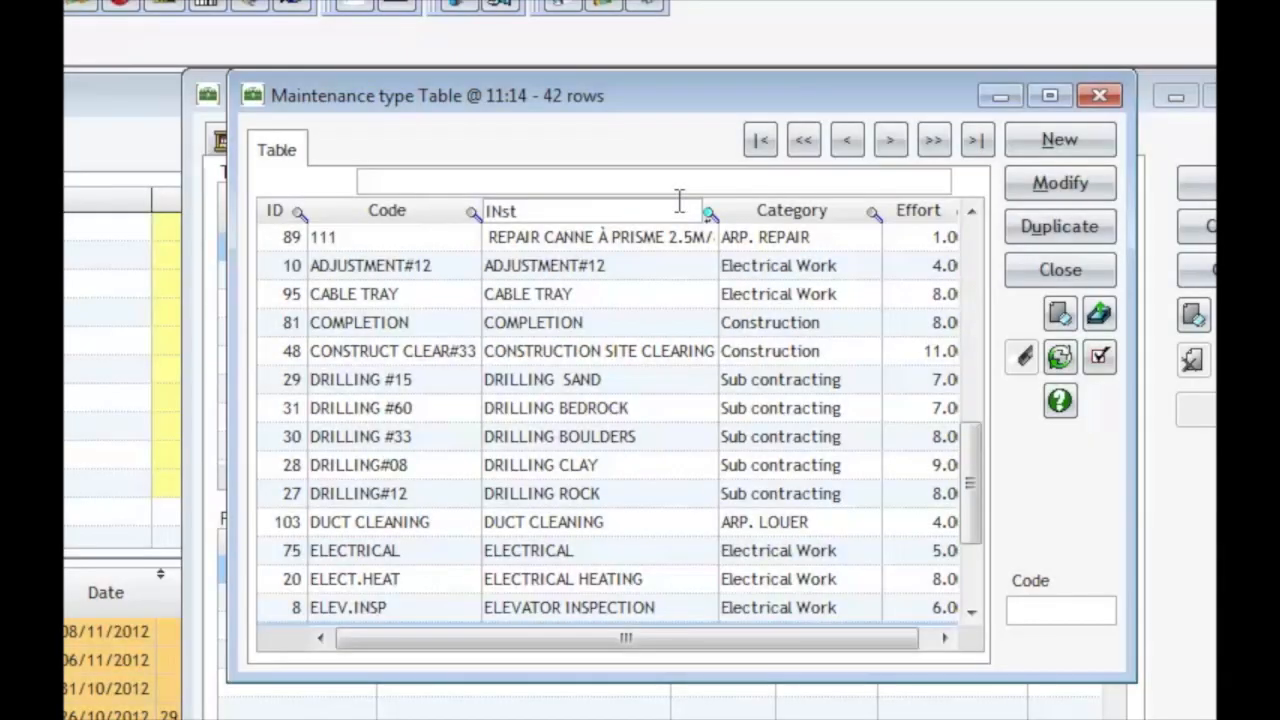
pyautogui.write('a')
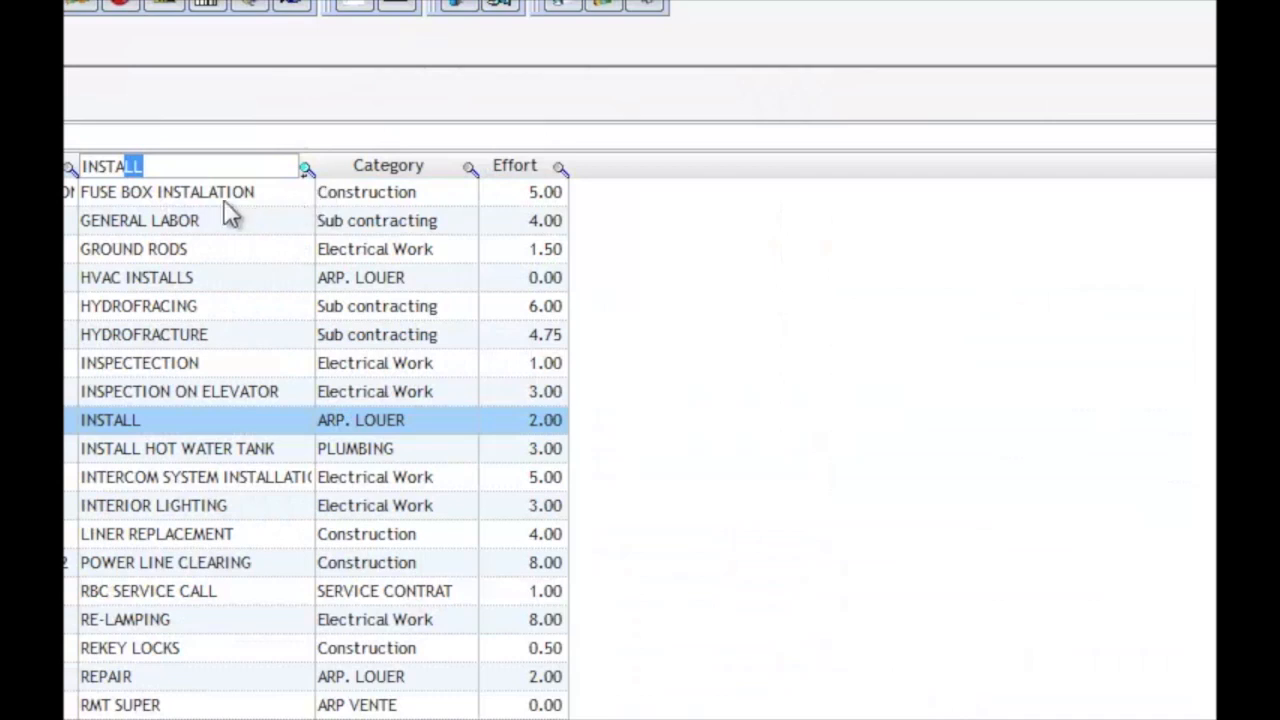
pyautogui.doubleClick(162, 424)
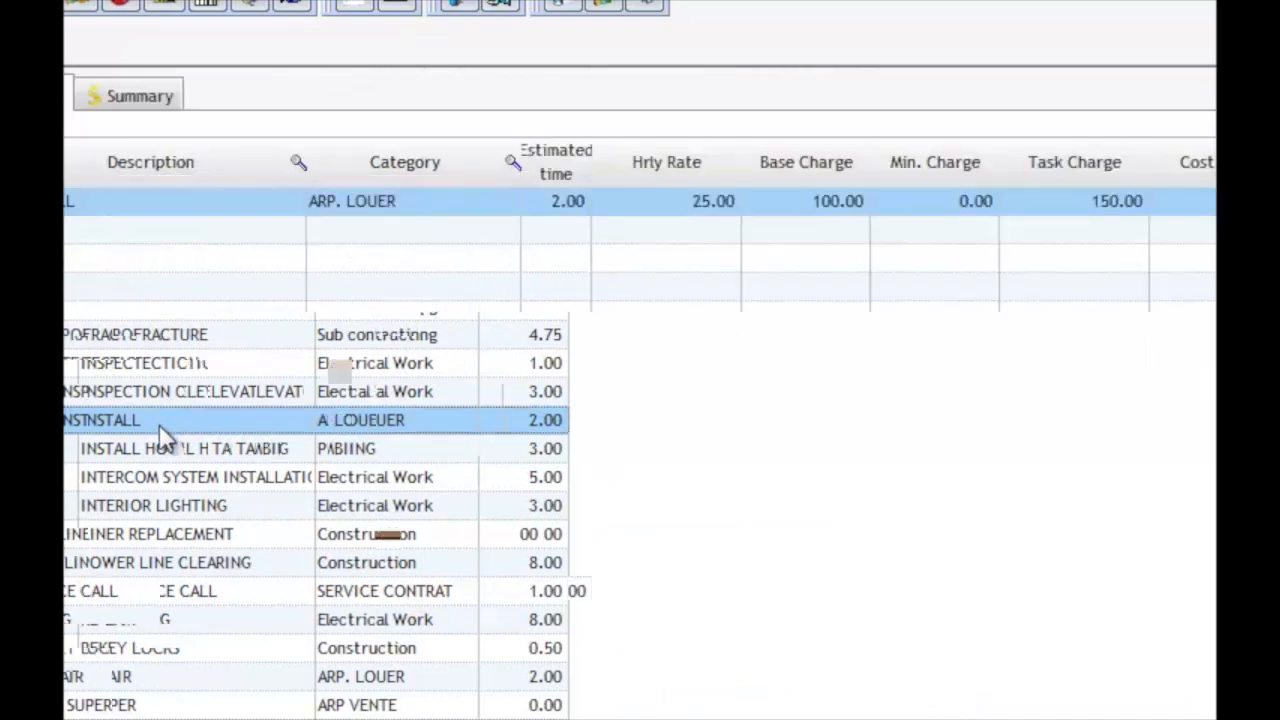
pyautogui.click(577, 204)
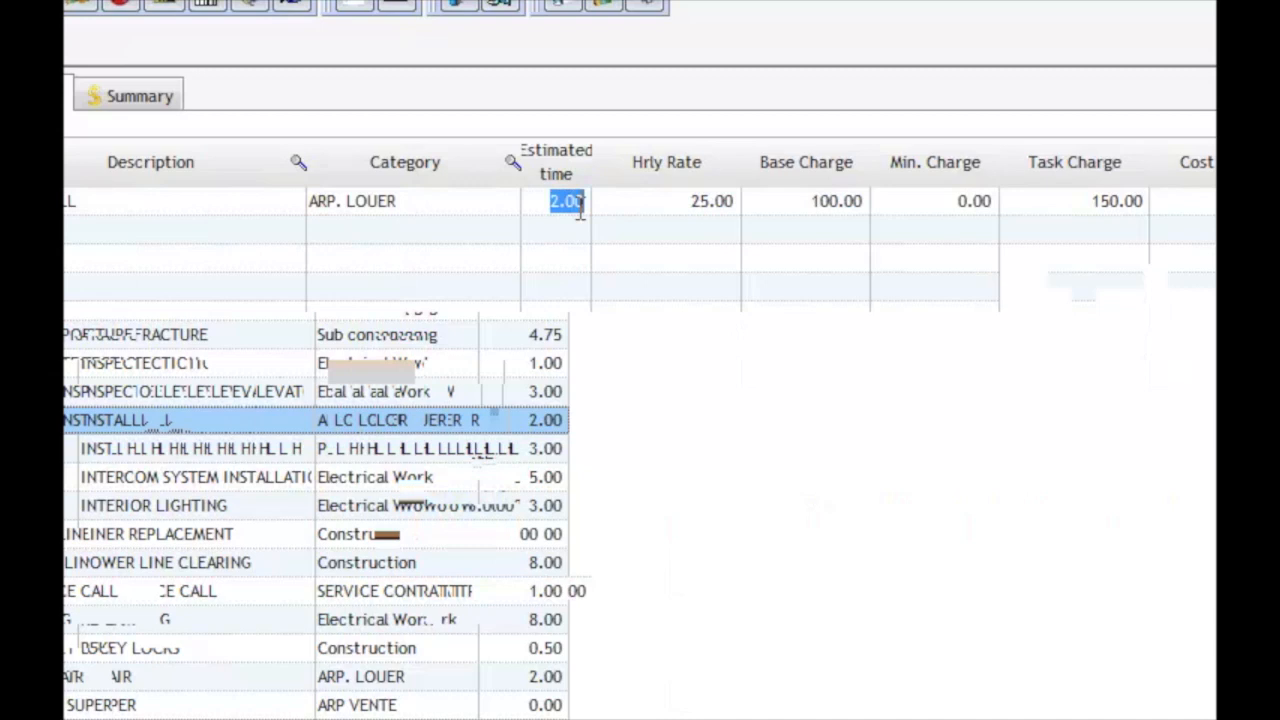
pyautogui.click(707, 200)
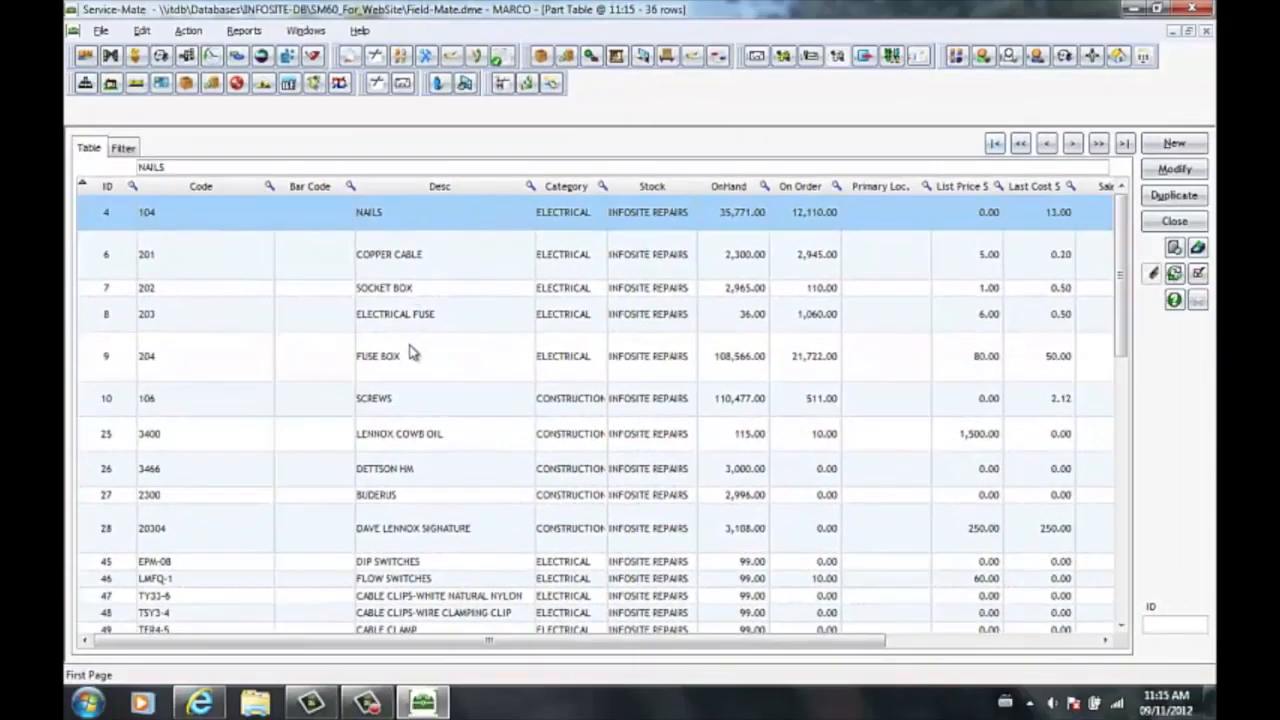
# Add the DAVE LENNOX SIGNATURE part, code 20304, to the work order's parts.
pyautogui.scroll(-5, 410, 352)
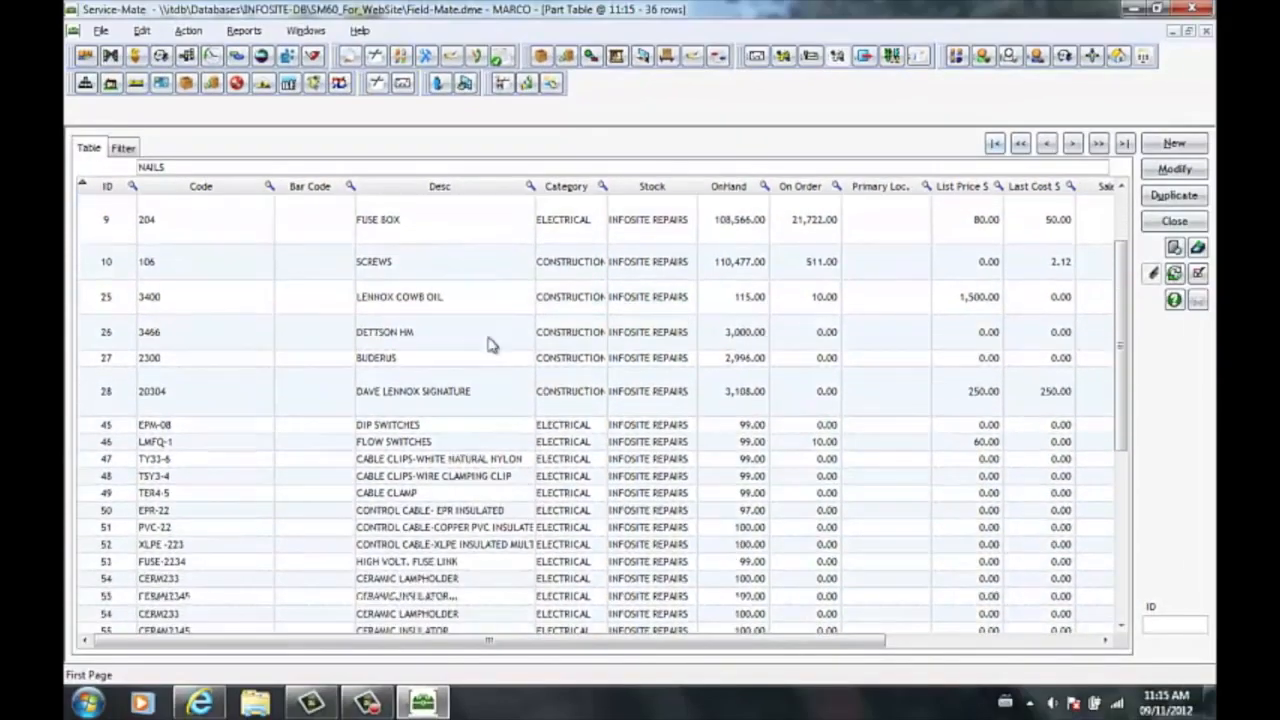
pyautogui.scroll(-1, 472, 367)
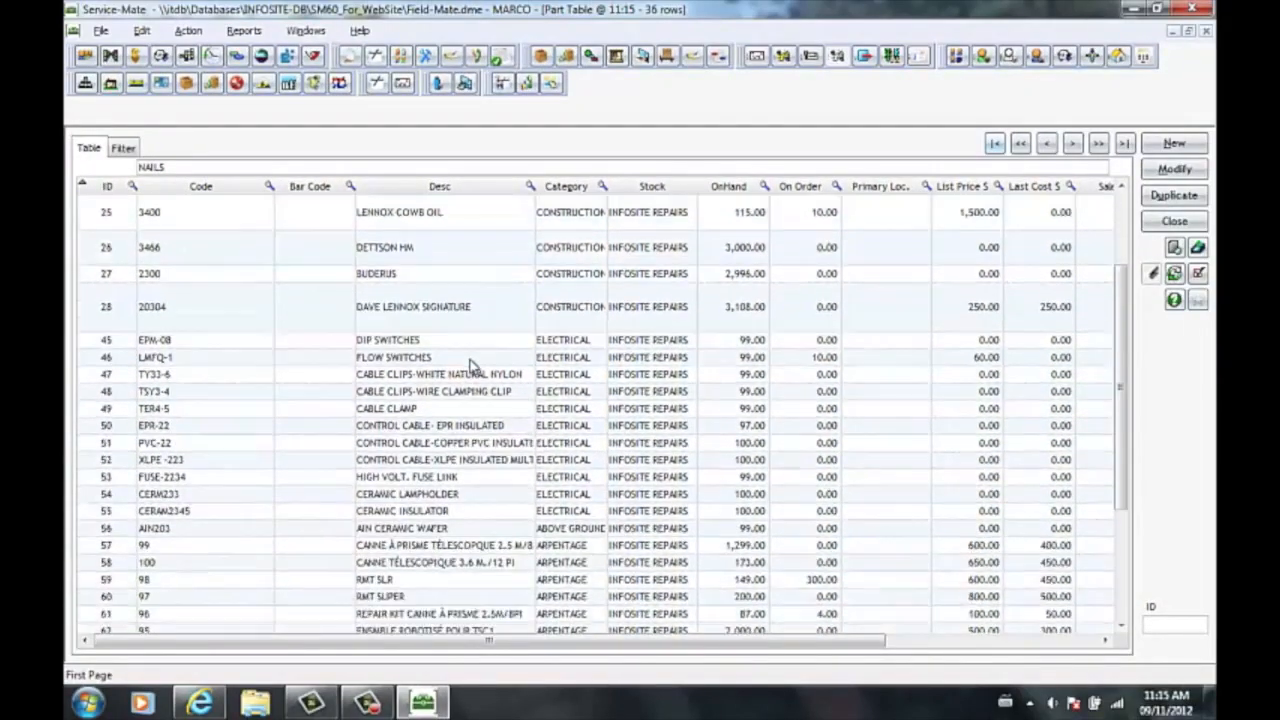
pyautogui.doubleClick(455, 310)
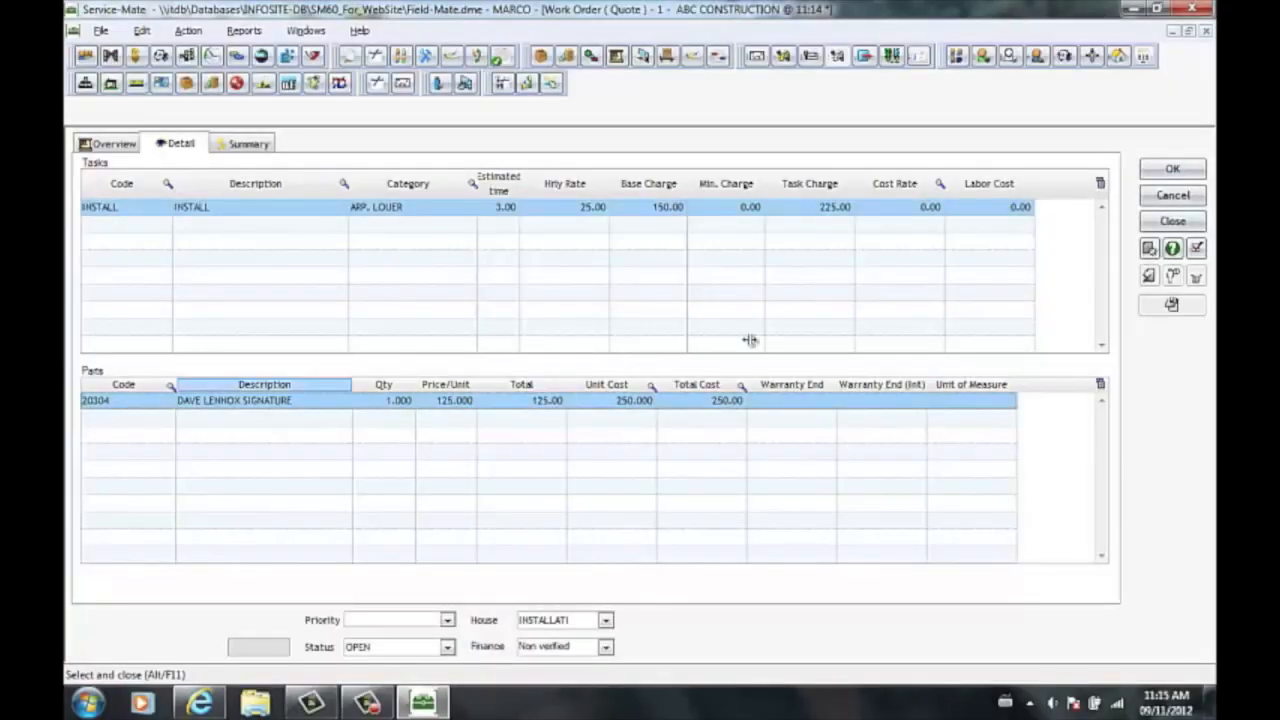
# Save and close the work order, and preview the quote's printout.
pyautogui.click(1173, 170)
pyautogui.click(1190, 222)
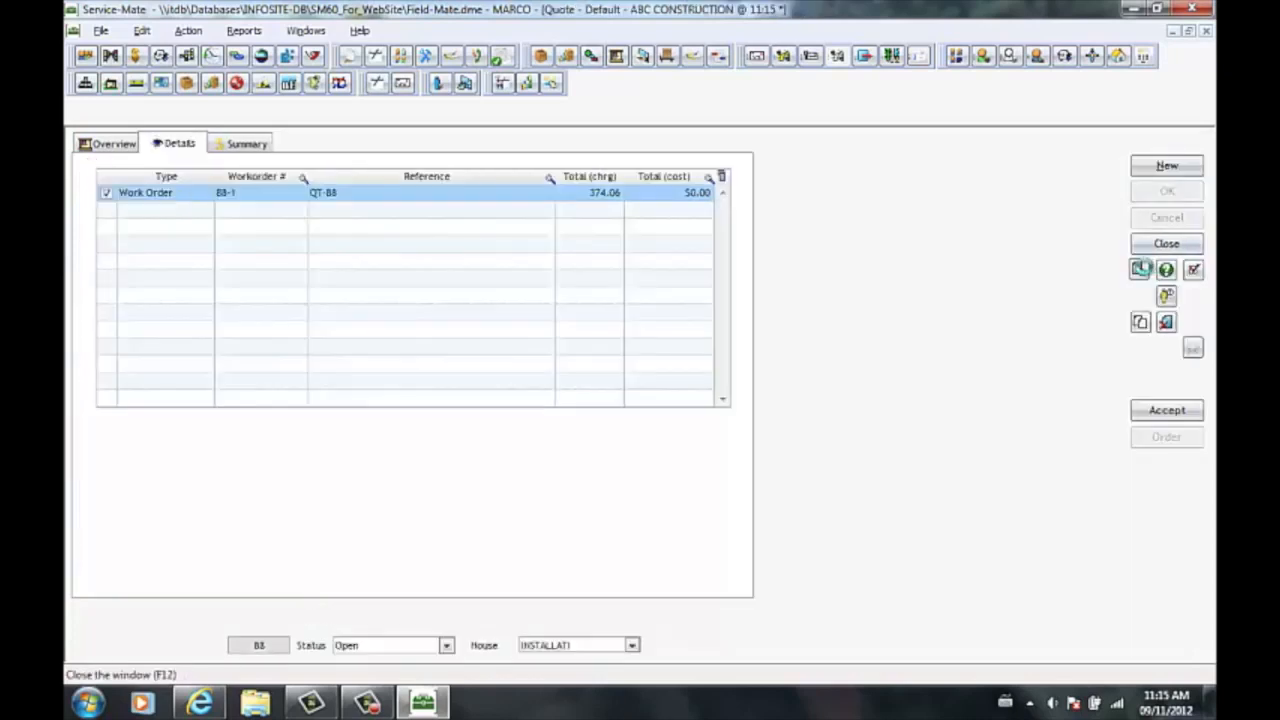
pyautogui.click(1142, 271)
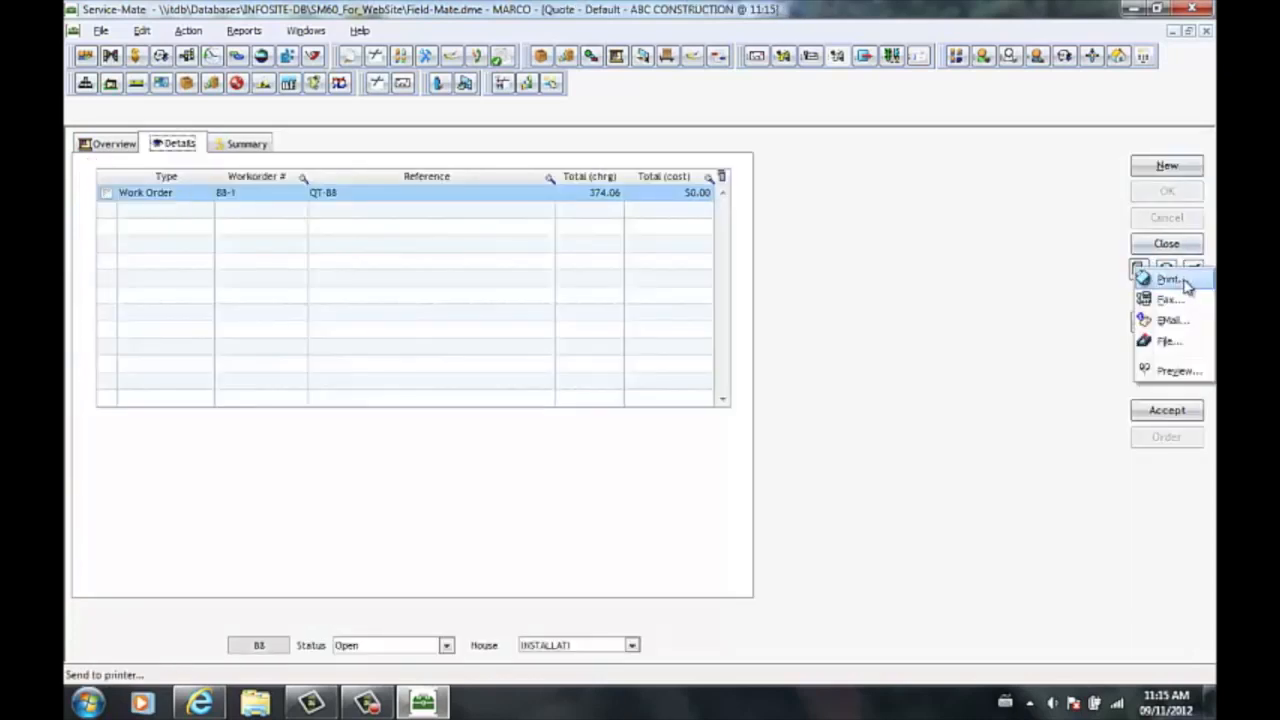
pyautogui.click(1187, 372)
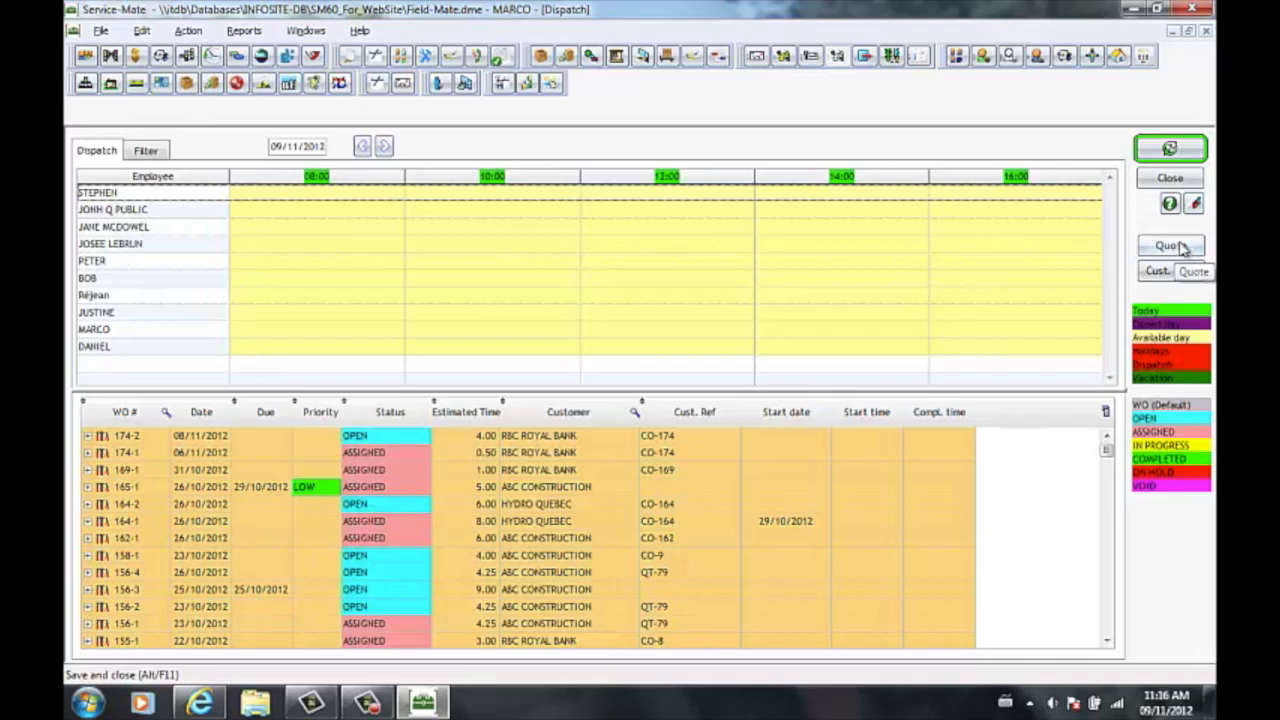
# Show the table of existing quotes full-size from the Dispatch board and open the most recent ABC CONSTRUCTION quote.
pyautogui.click(1183, 248)
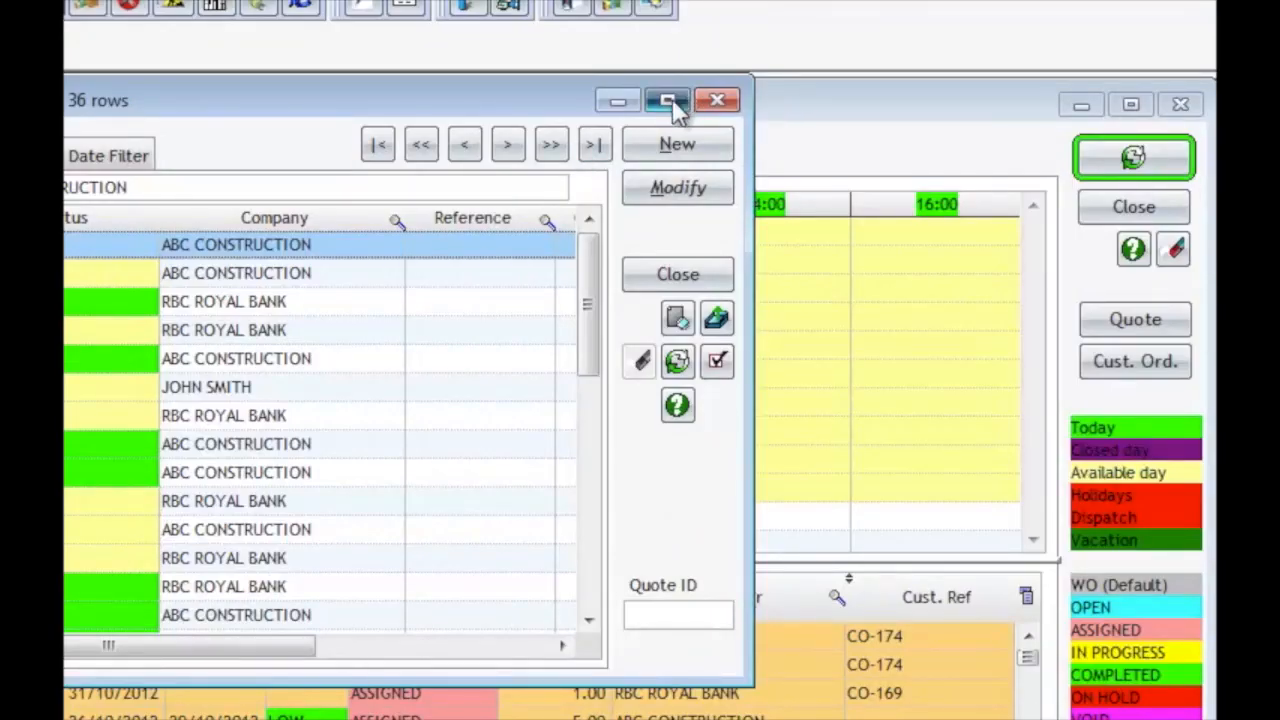
pyautogui.click(669, 102)
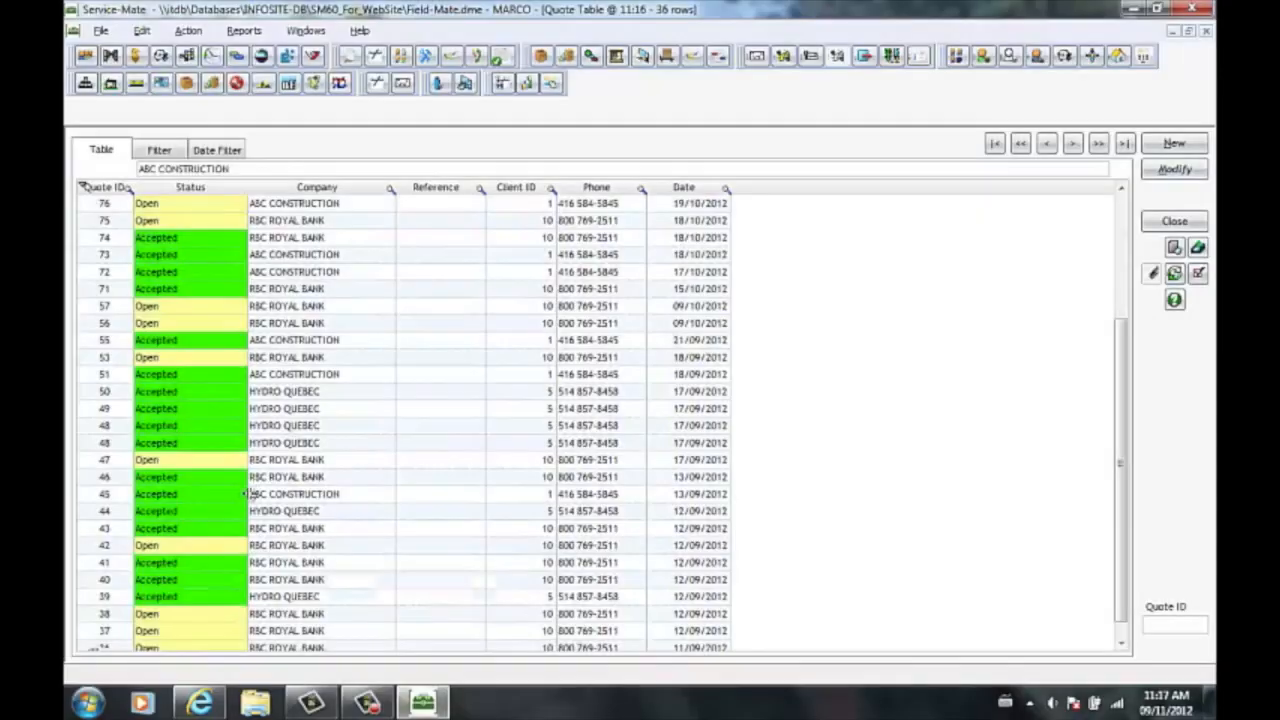
pyautogui.scroll(4, 252, 493)
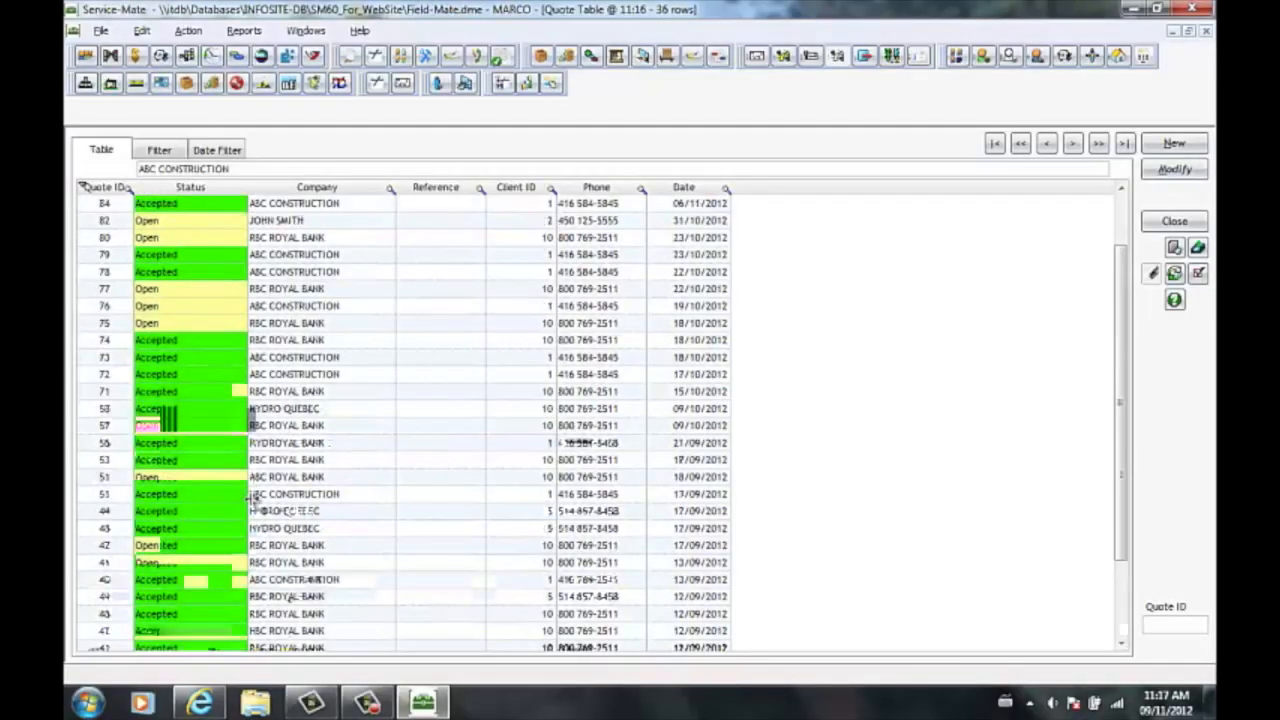
pyautogui.click(338, 208)
pyautogui.doubleClick(338, 208)
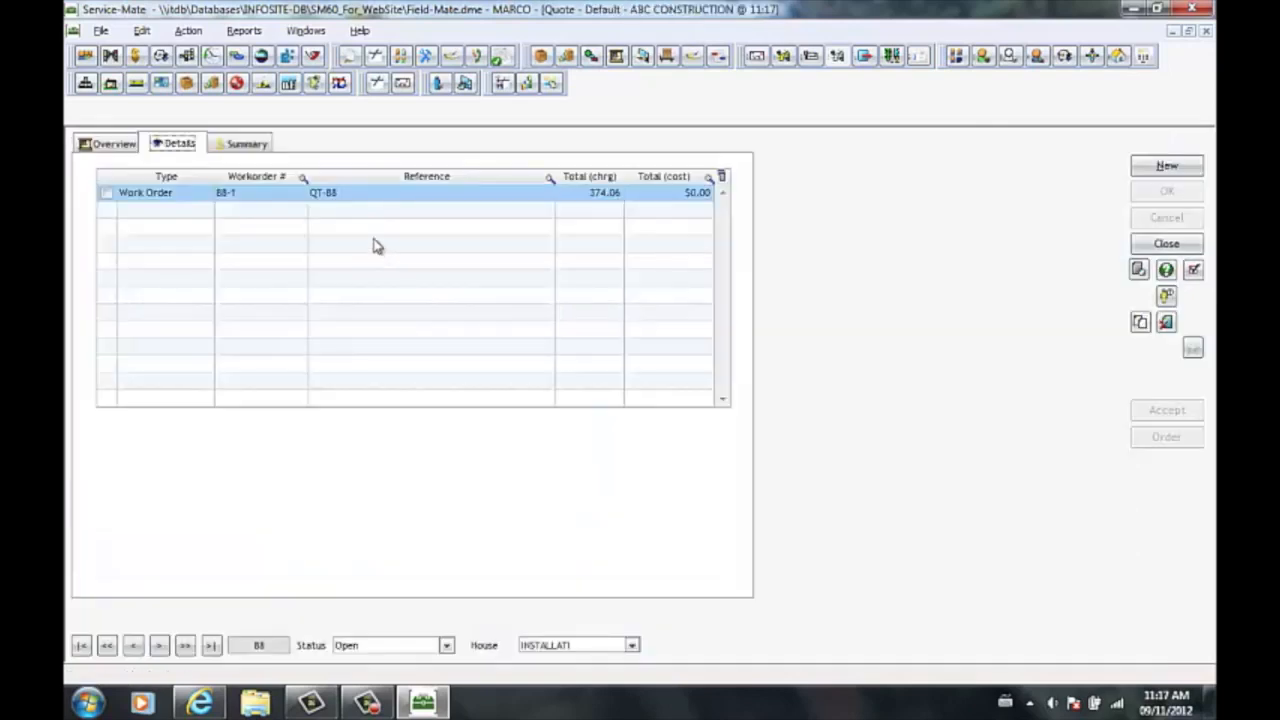
# Review the quote's overview and details, and open its work order to examine the tasks and parts.
pyautogui.click(128, 145)
pyautogui.click(166, 146)
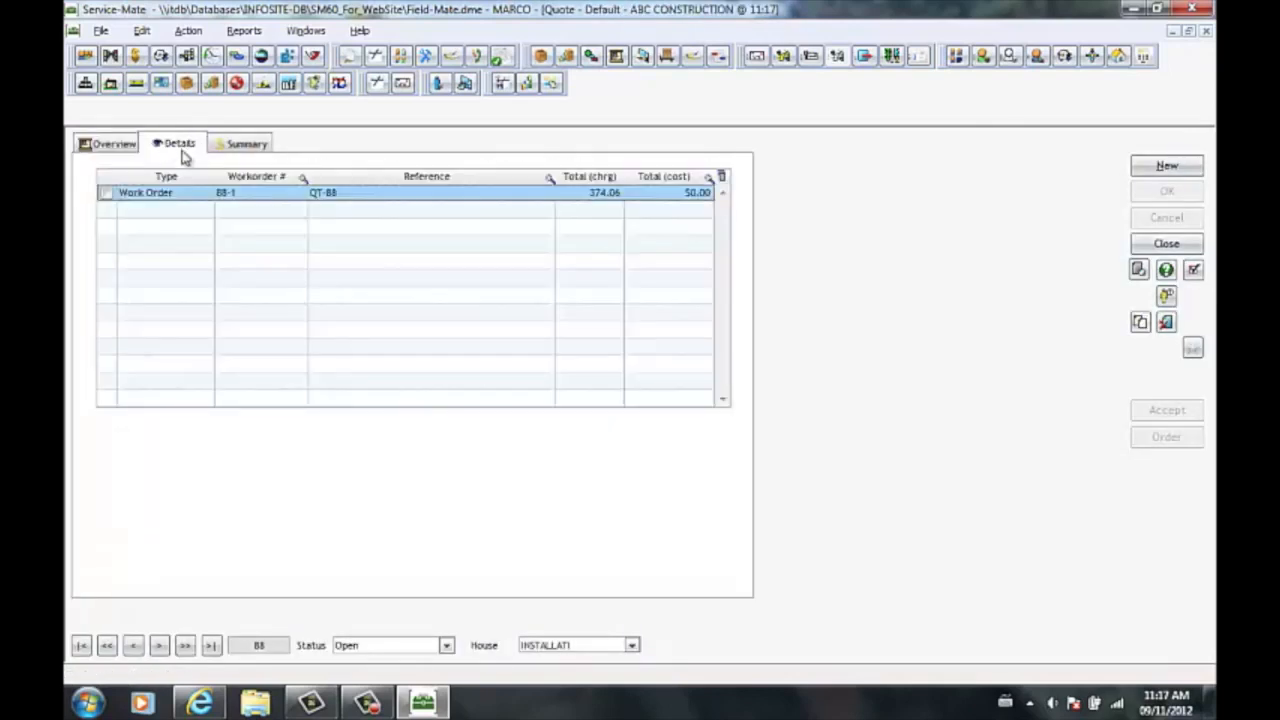
pyautogui.doubleClick(166, 194)
pyautogui.click(180, 146)
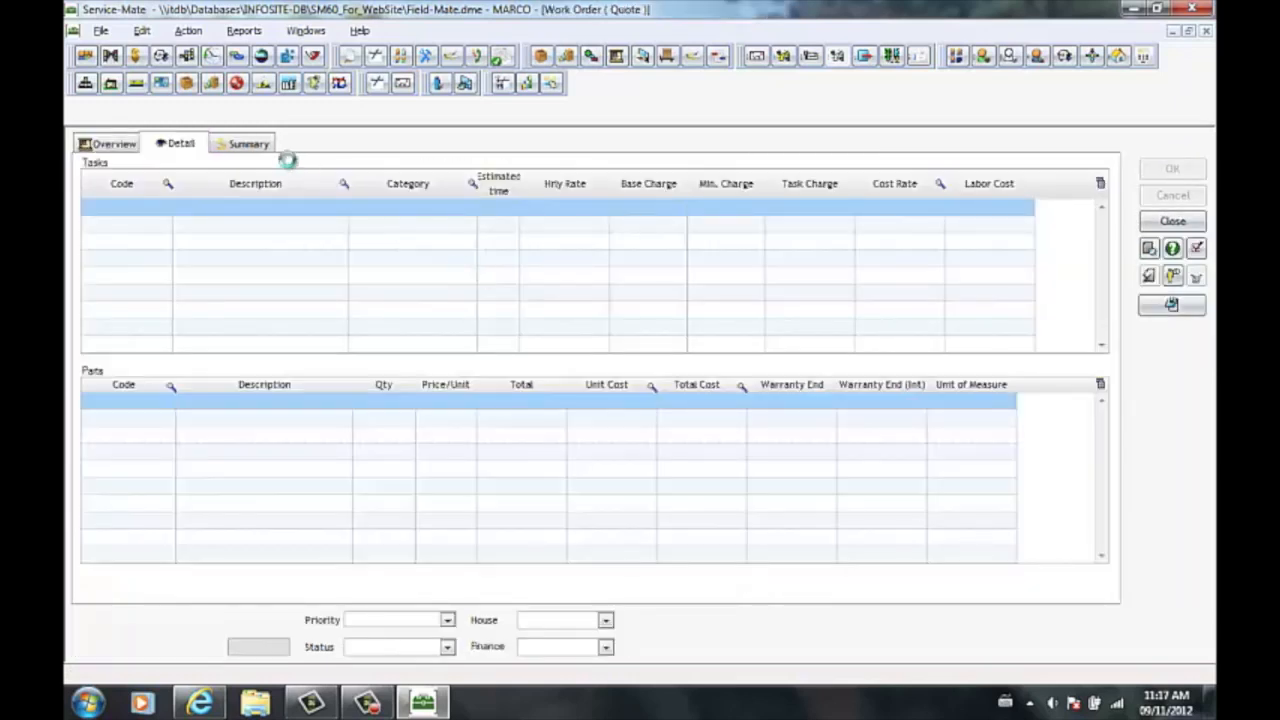
# Close the work order, mark its line in the quote's details, and accept the quote, creating a customer order from it.
pyautogui.rightClick(249, 223)
pyautogui.click(1172, 168)
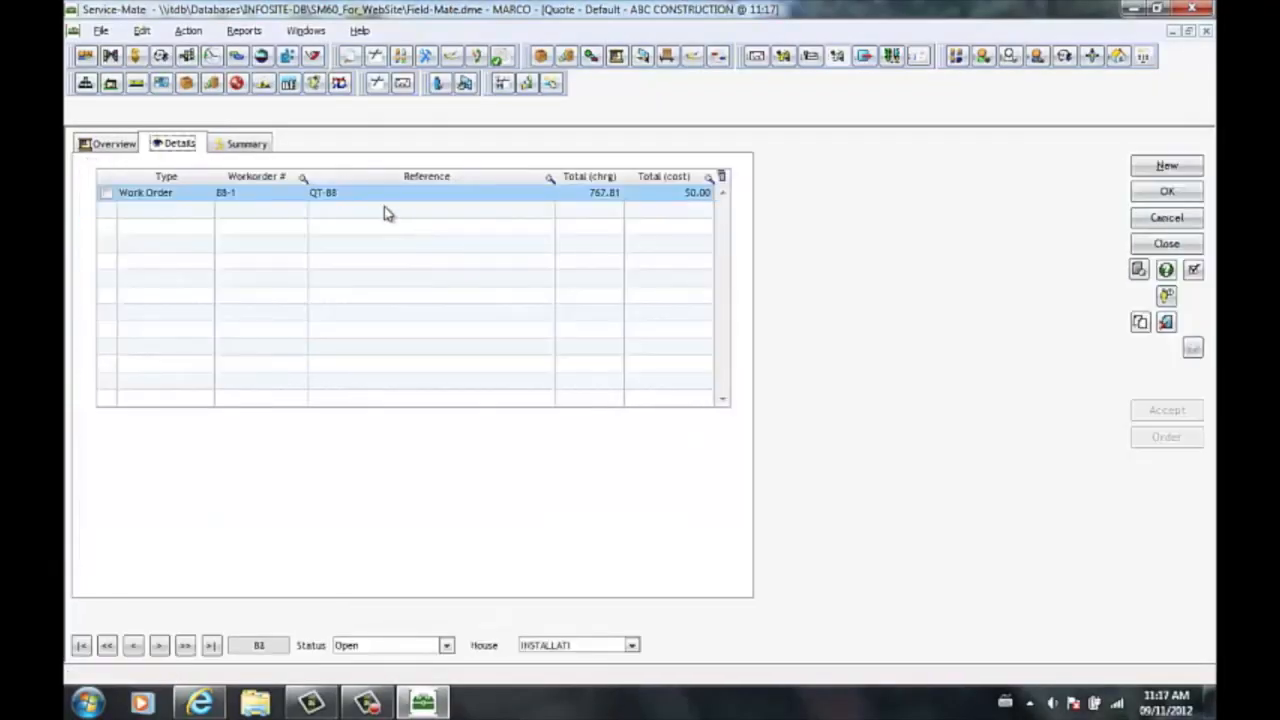
pyautogui.click(106, 193)
pyautogui.click(1190, 410)
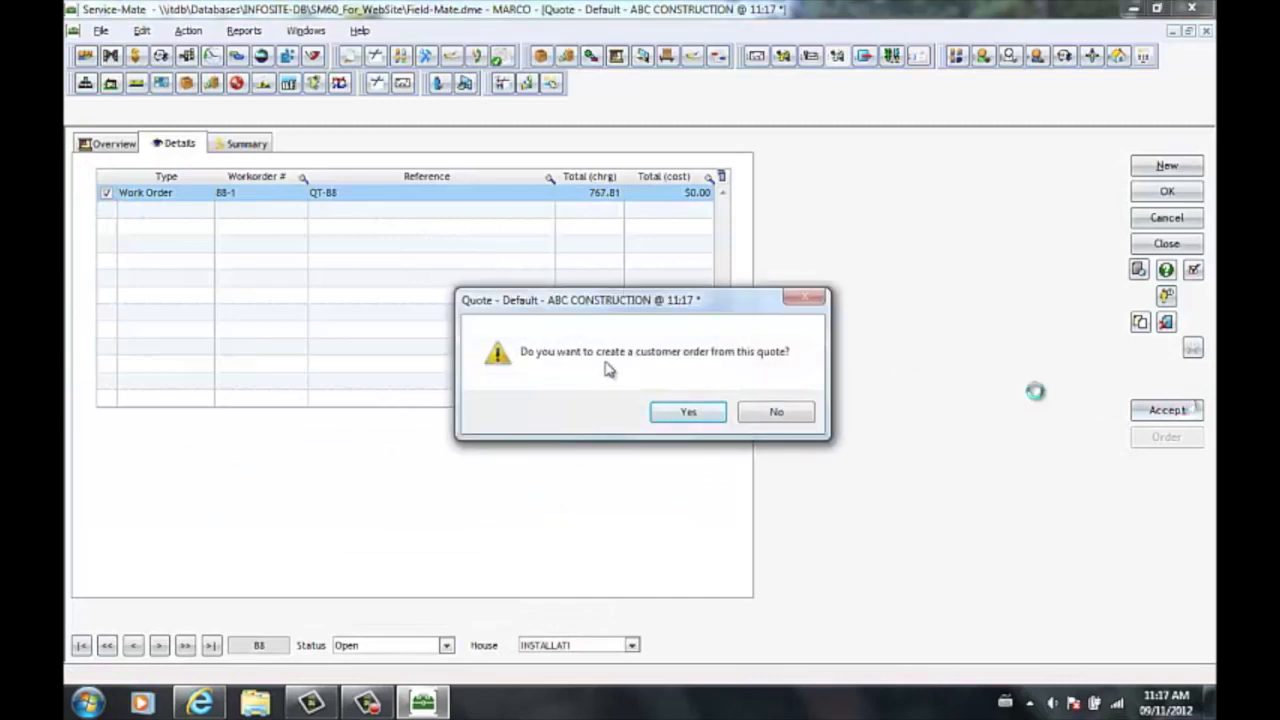
pyautogui.click(690, 413)
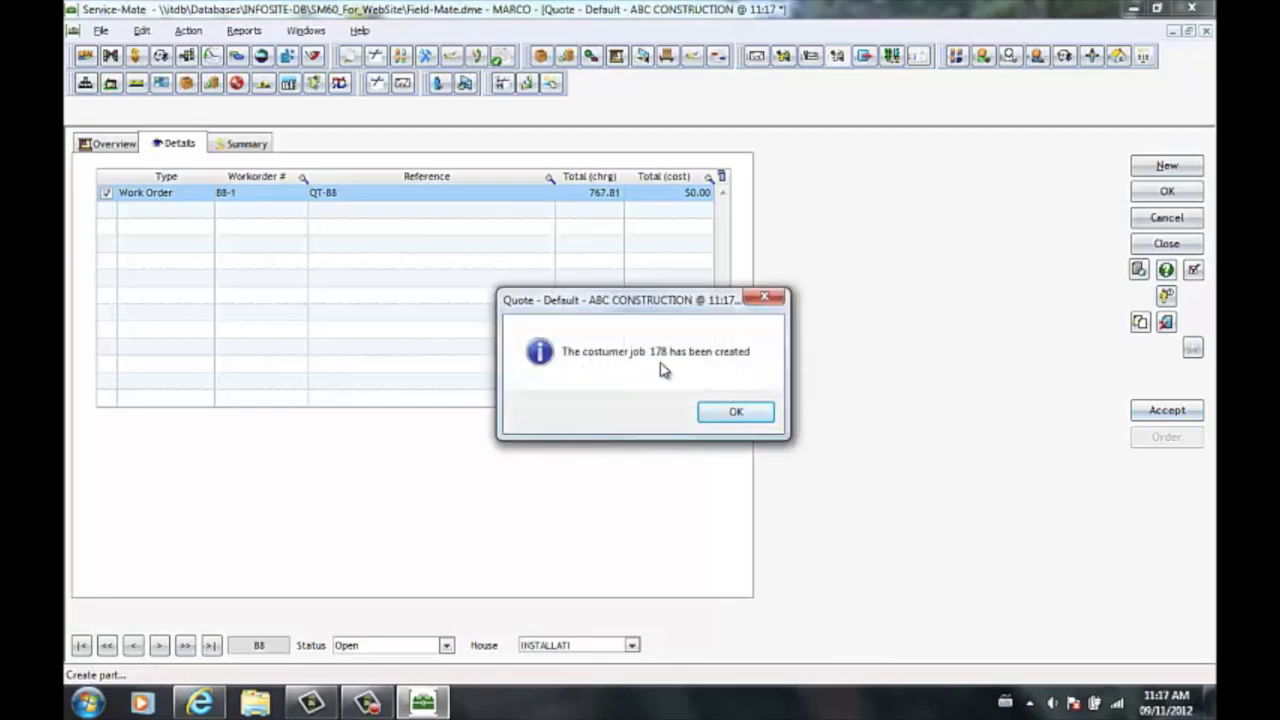
pyautogui.press('Return')
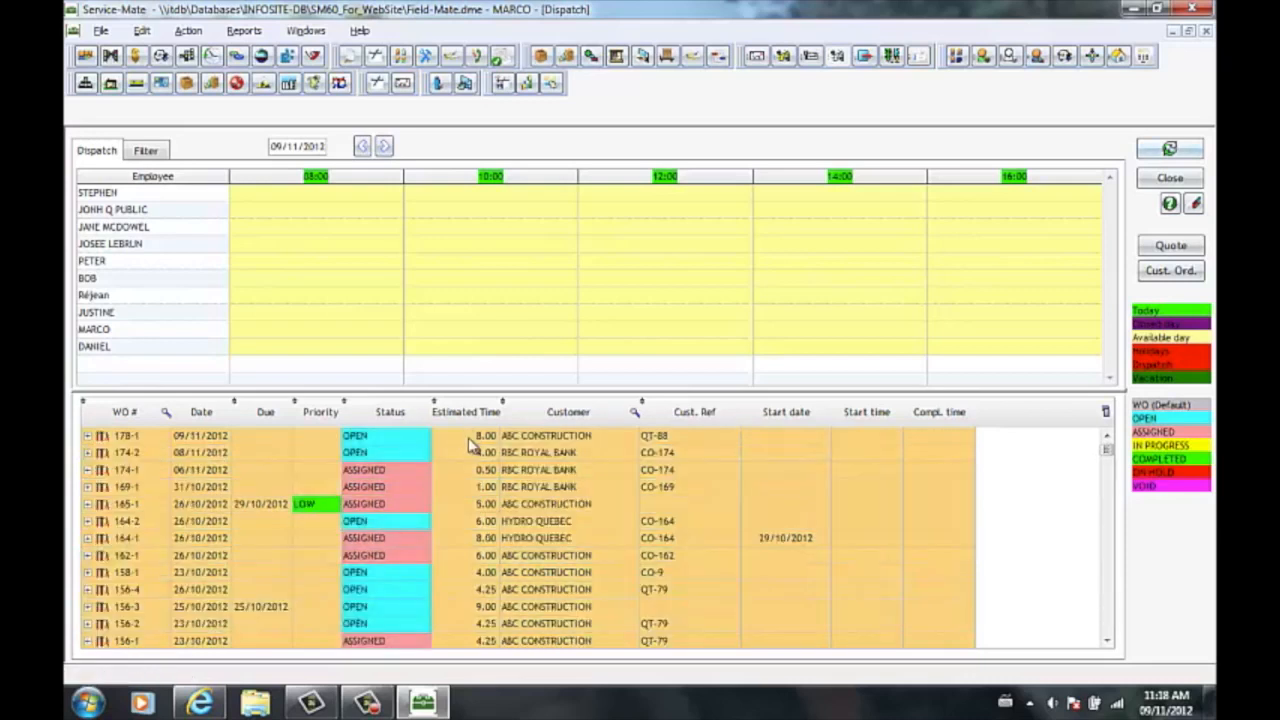
# Assign the new ABC CONSTRUCTION work order to the sixth employee on the Dispatch board, starting at 10:00.
pyautogui.moveTo(470, 440); pyautogui.dragTo(480, 276)
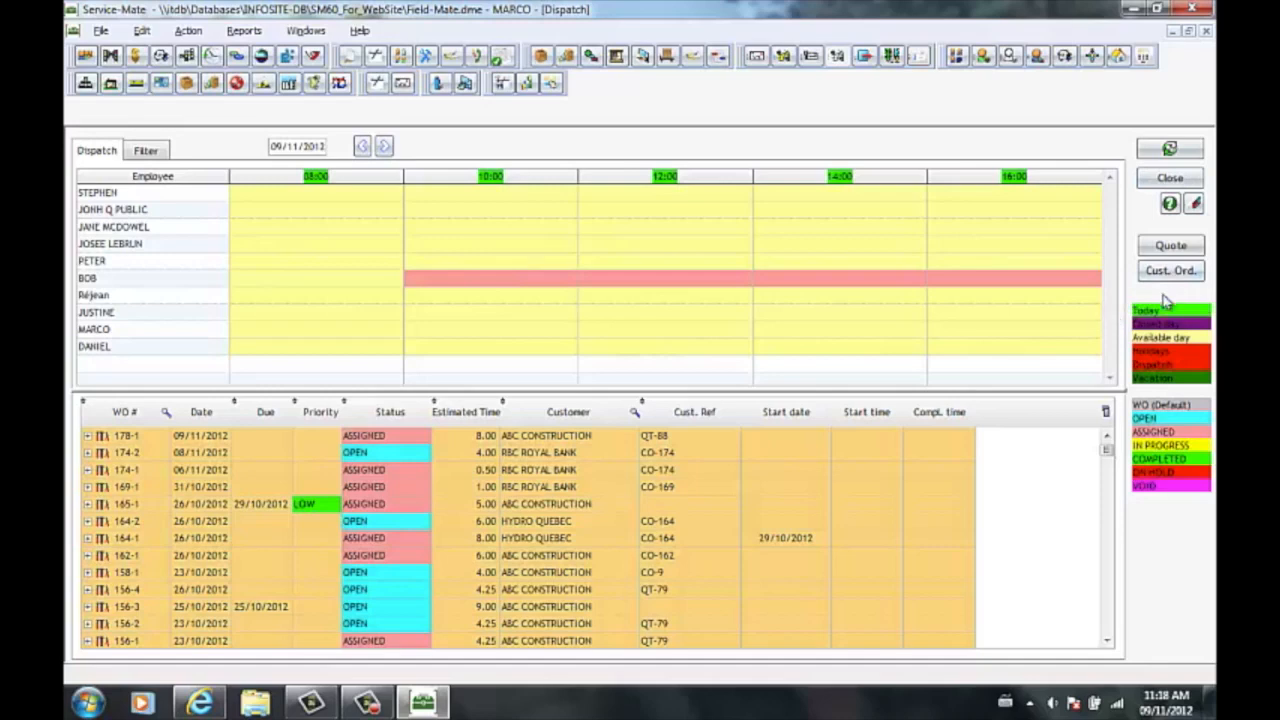
# Start a customer order from the Dispatch board for RBC ROYAL BANK, with the work site at the customer's address.
pyautogui.click(1175, 272)
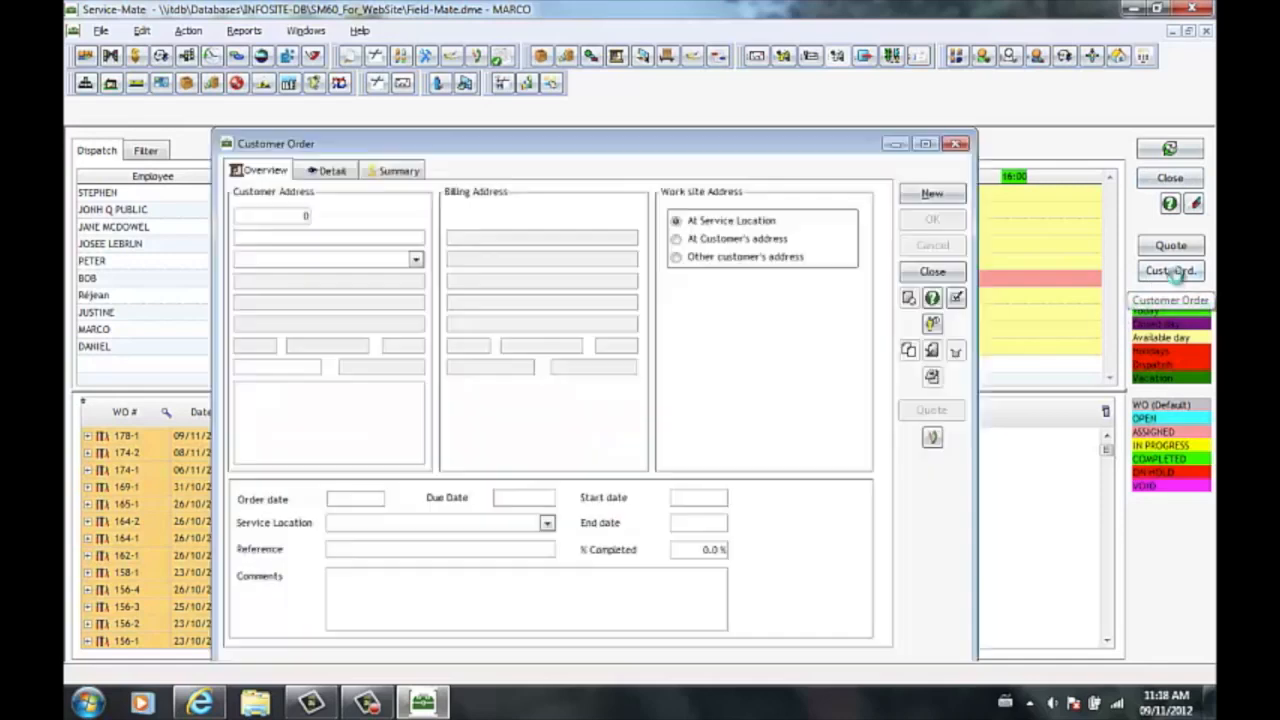
pyautogui.click(337, 238)
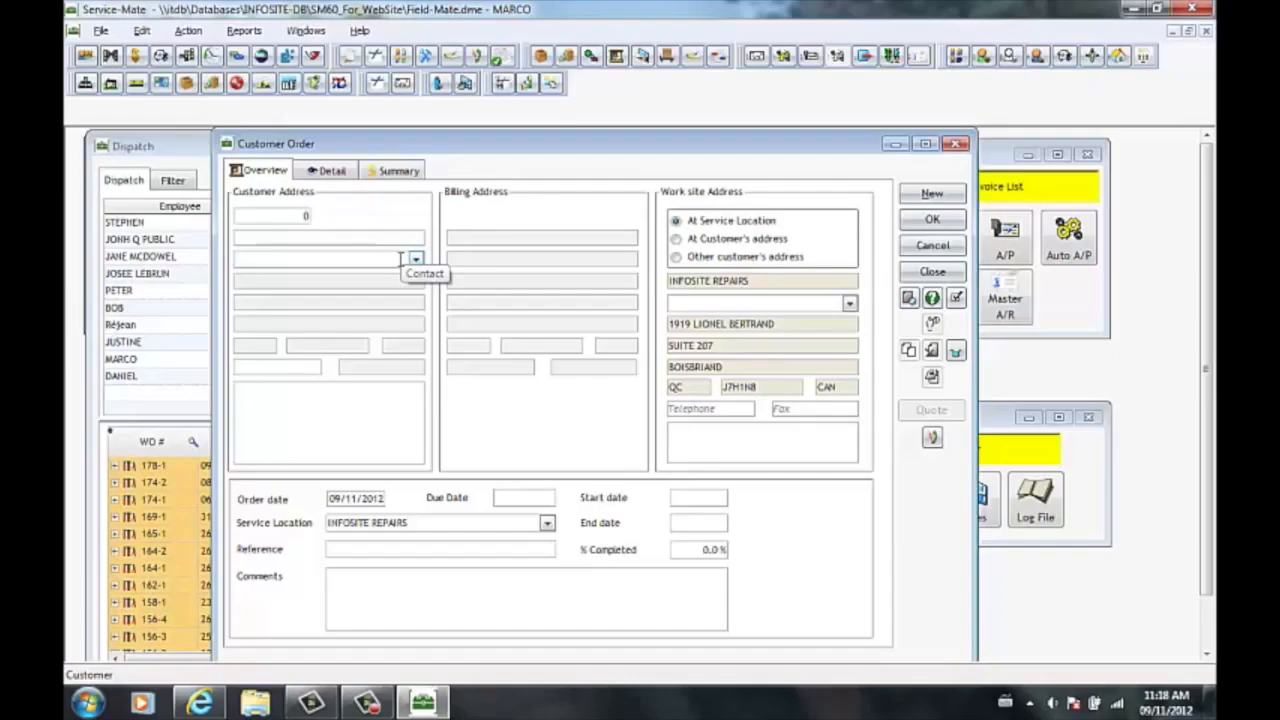
pyautogui.write('RBC ROYAL BANK')
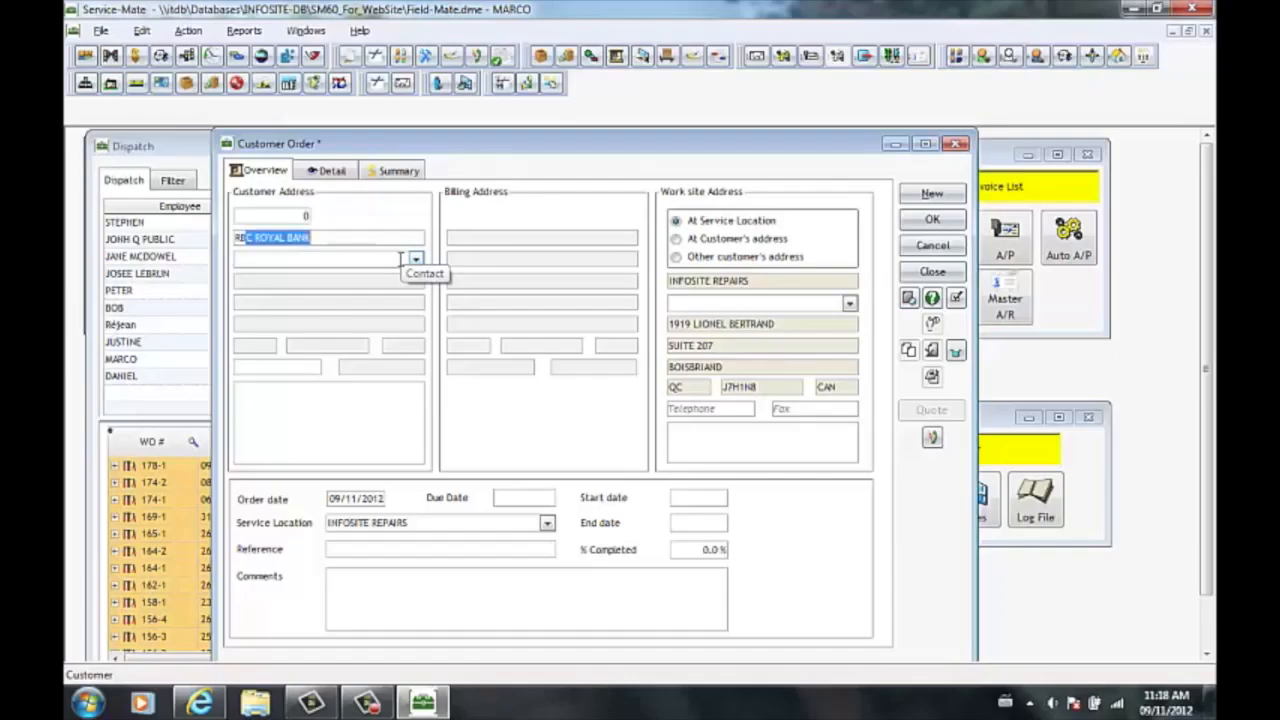
pyautogui.press('Tab')
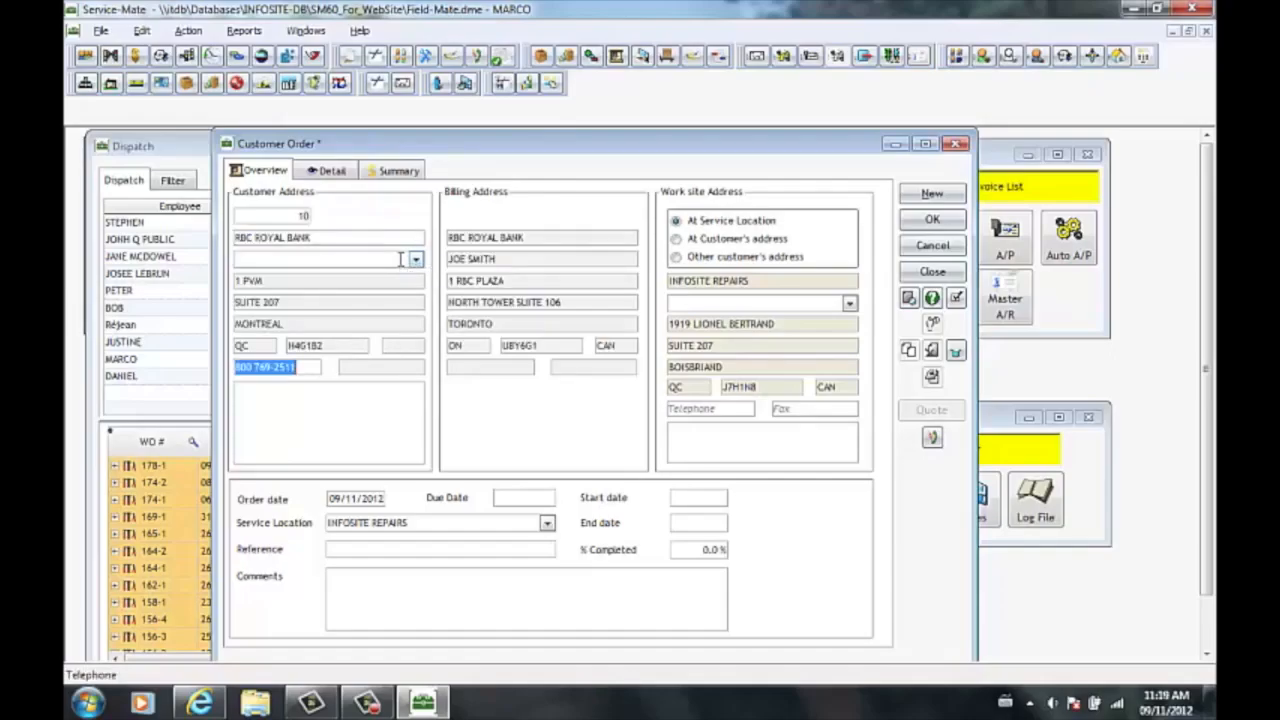
pyautogui.click(710, 245)
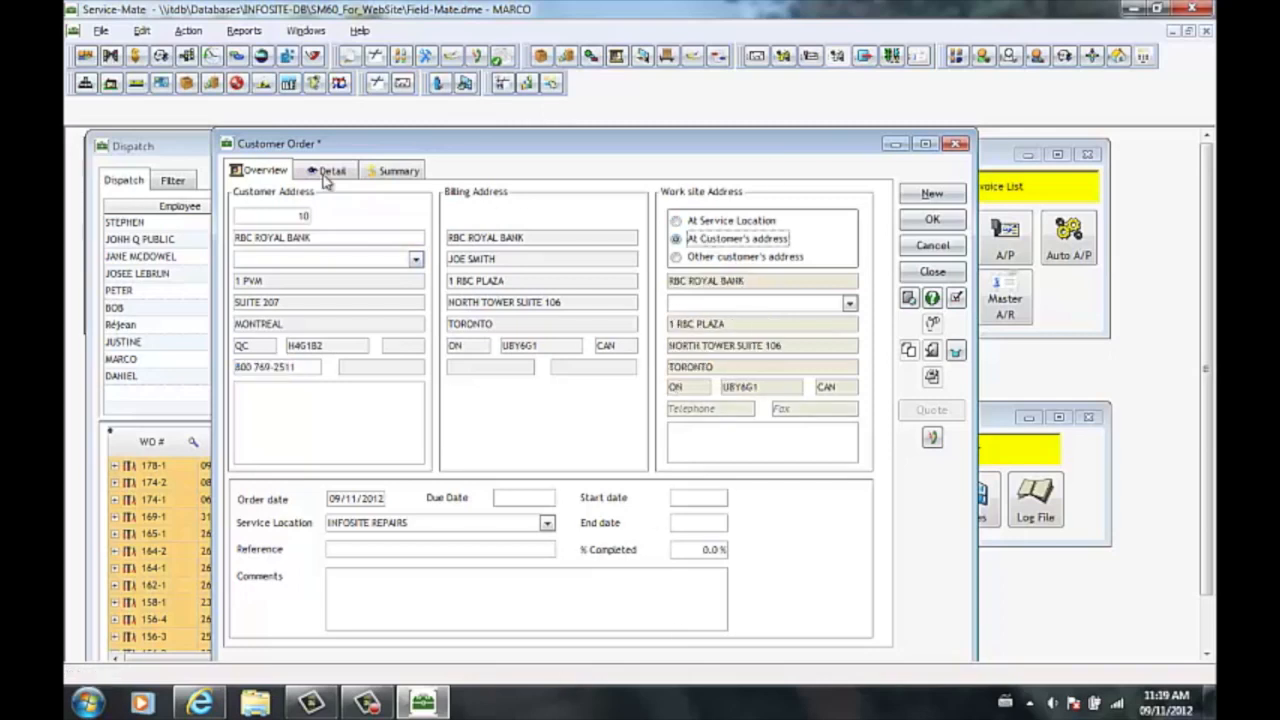
# Add a work order to the RBC ROYAL BANK customer order's details.
pyautogui.click(326, 172)
pyautogui.rightClick(370, 225)
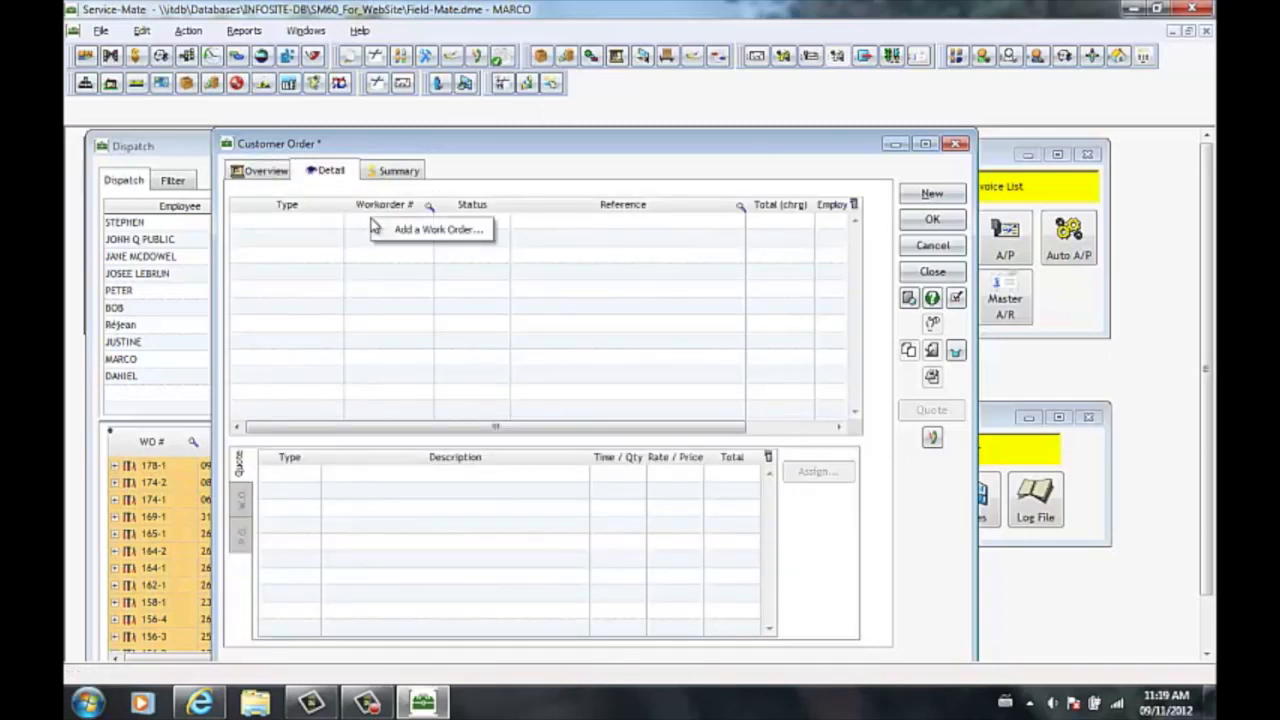
pyautogui.click(414, 230)
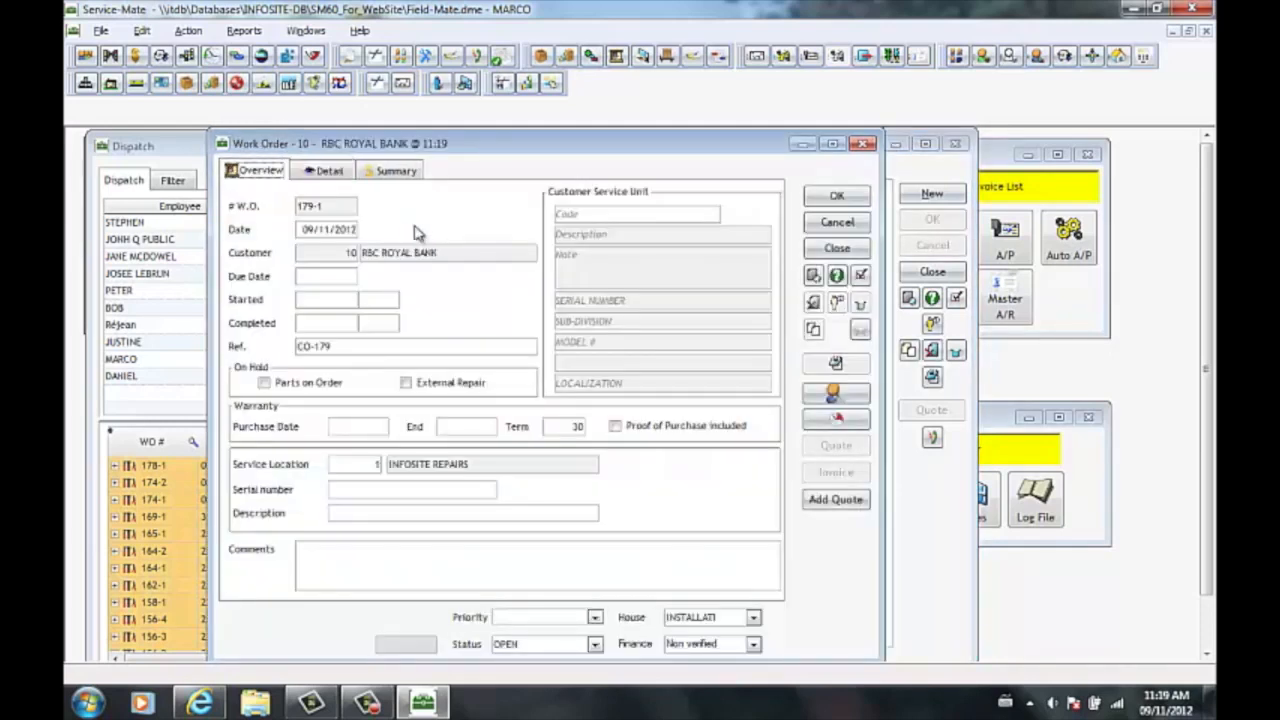
# Find the SERVICE task by searching the maintenance type descriptions for "ser" and add it to the work order's tasks.
pyautogui.click(340, 172)
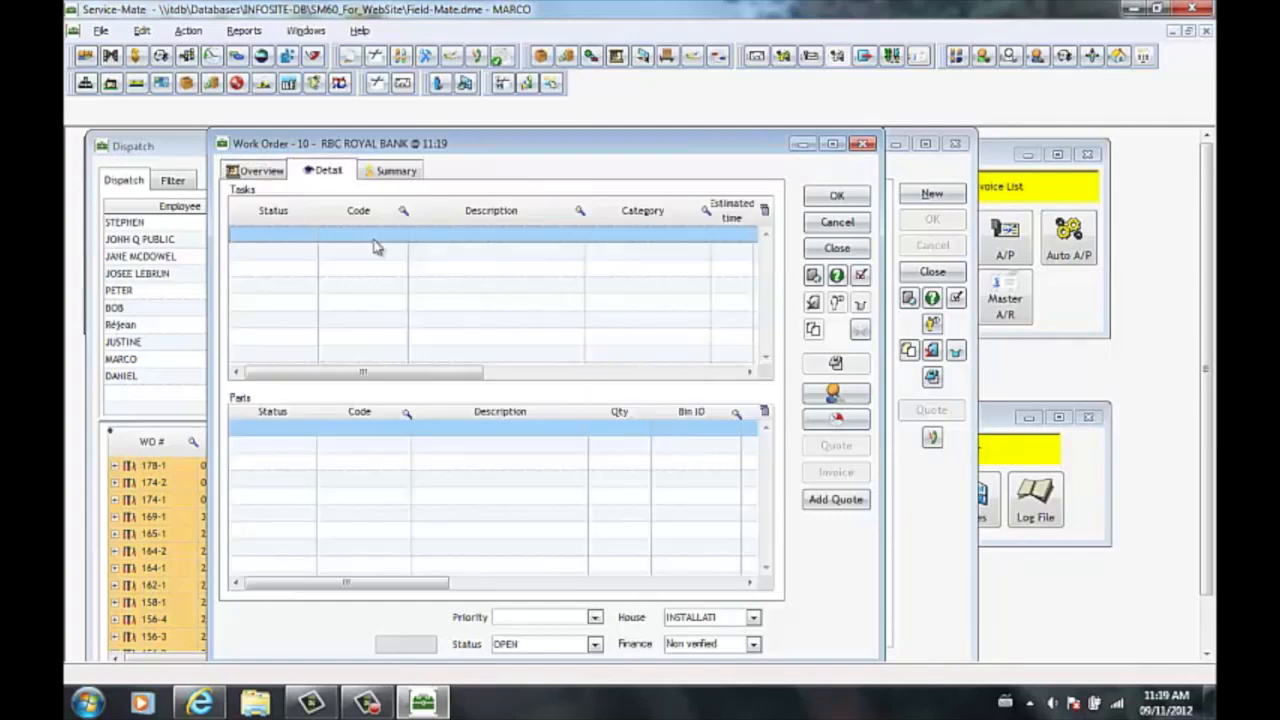
pyautogui.rightClick(374, 242)
pyautogui.click(410, 251)
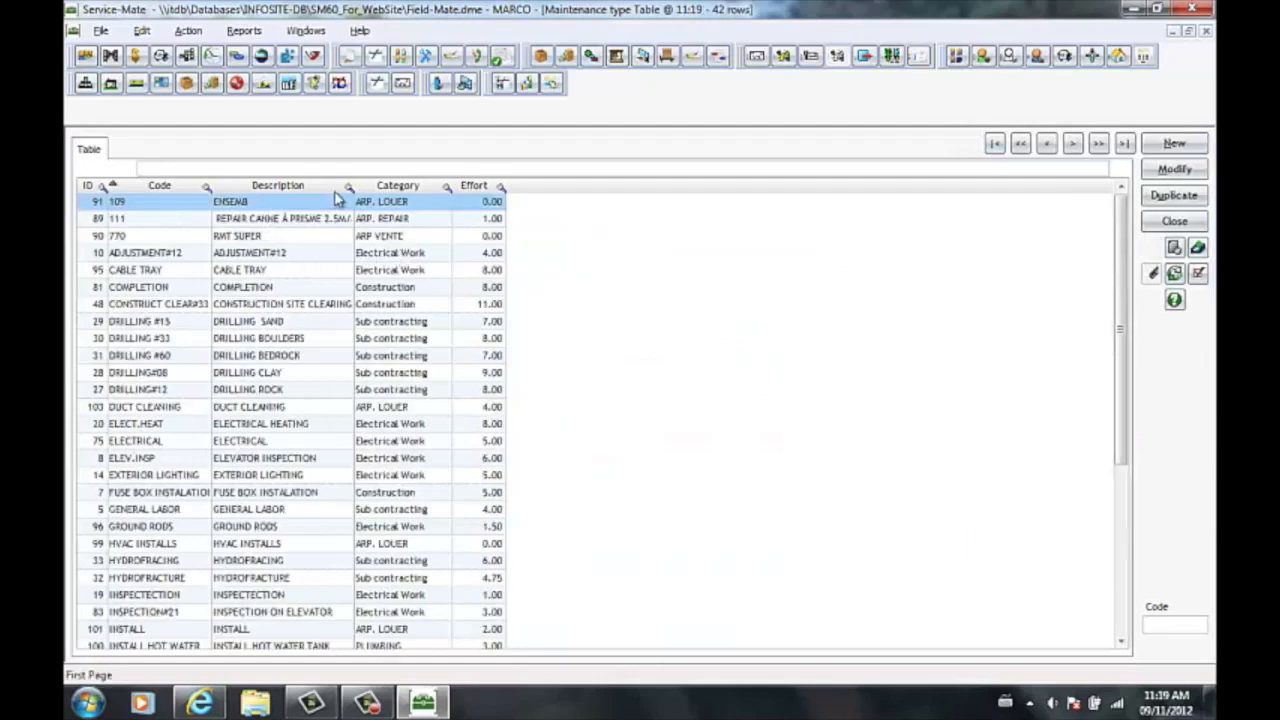
pyautogui.click(347, 189)
pyautogui.write('s')
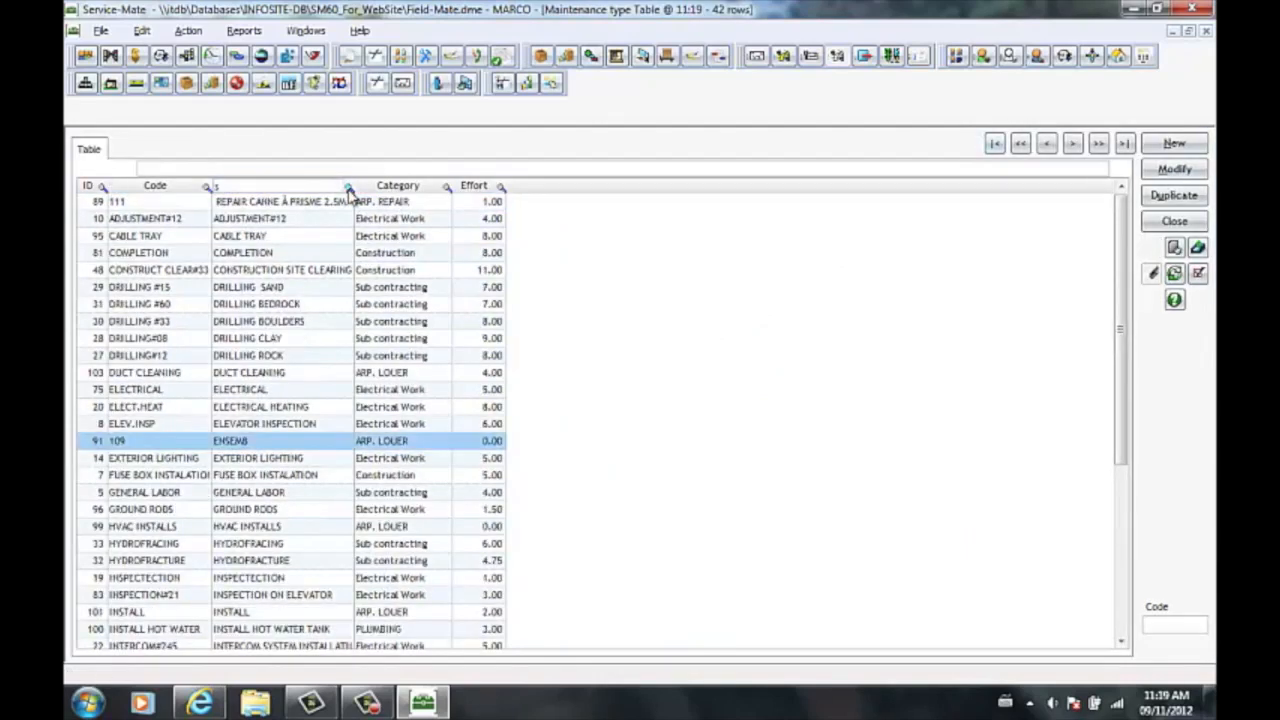
pyautogui.write('er')
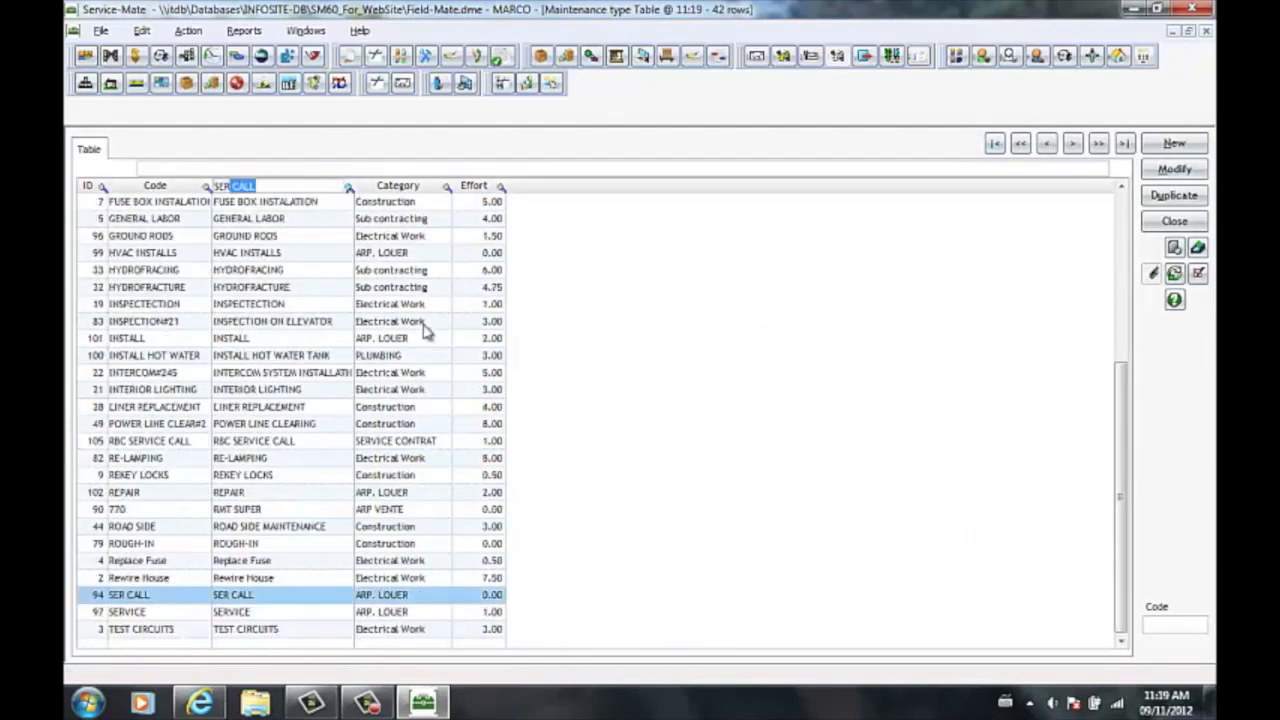
pyautogui.doubleClick(272, 612)
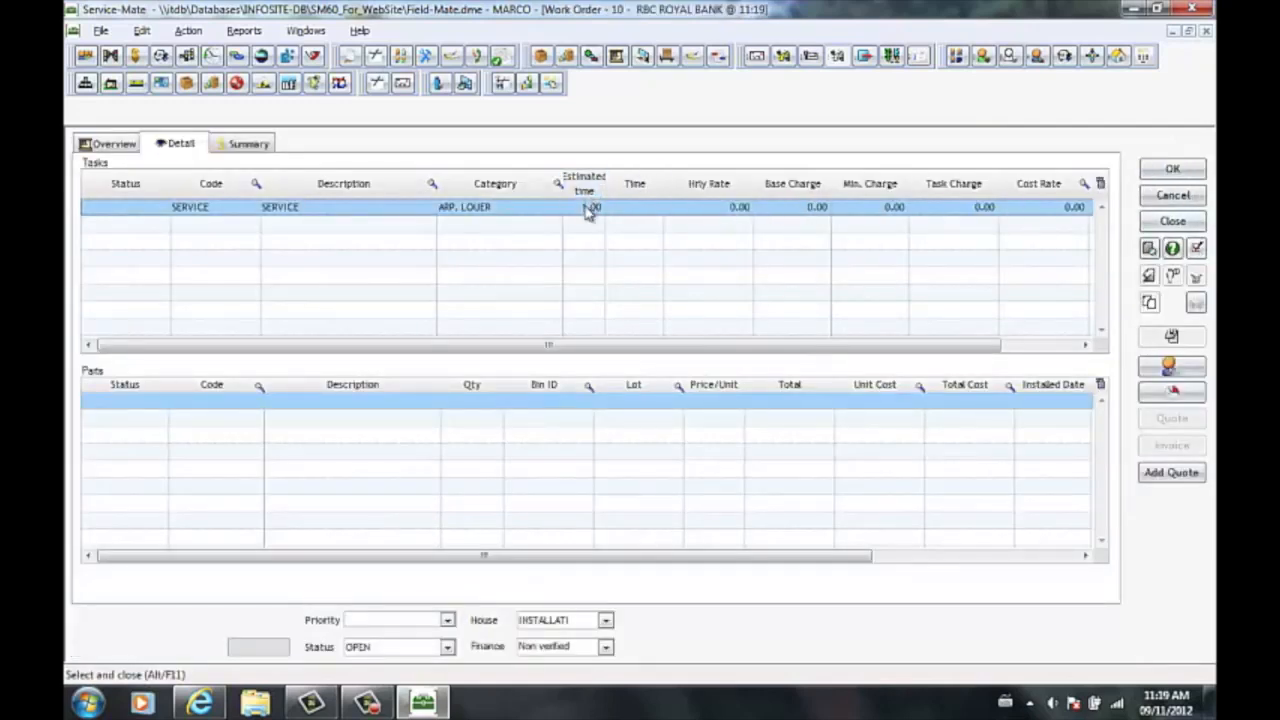
# Save and close the work order and customer order, and assign the RBC ROYAL BANK work order to the seventh employee at 10:00.
pyautogui.click(1198, 249)
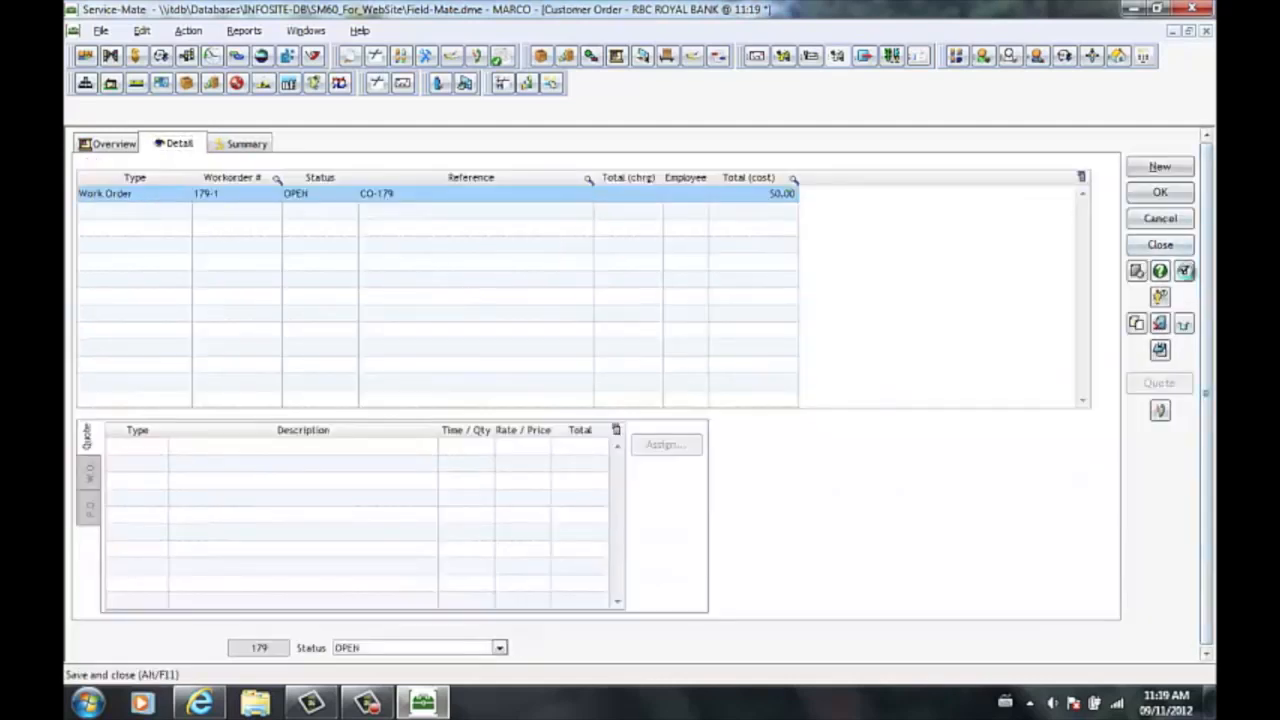
pyautogui.click(1184, 271)
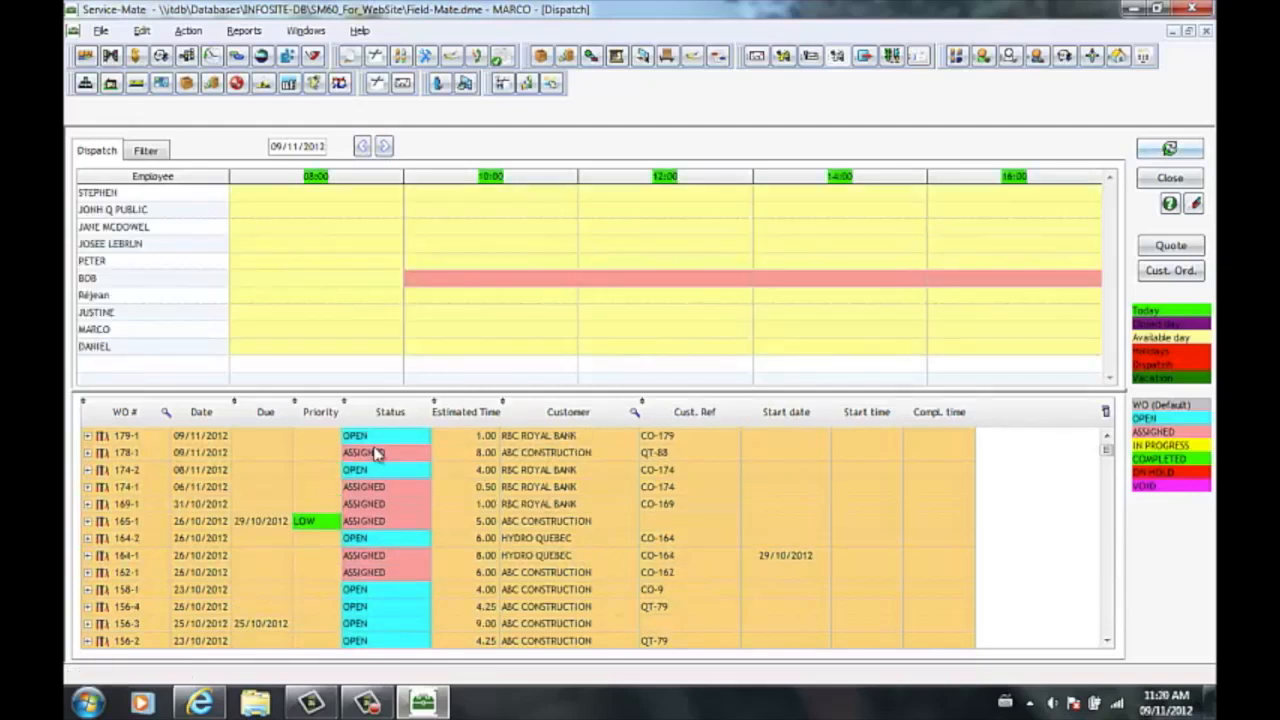
pyautogui.click(399, 440)
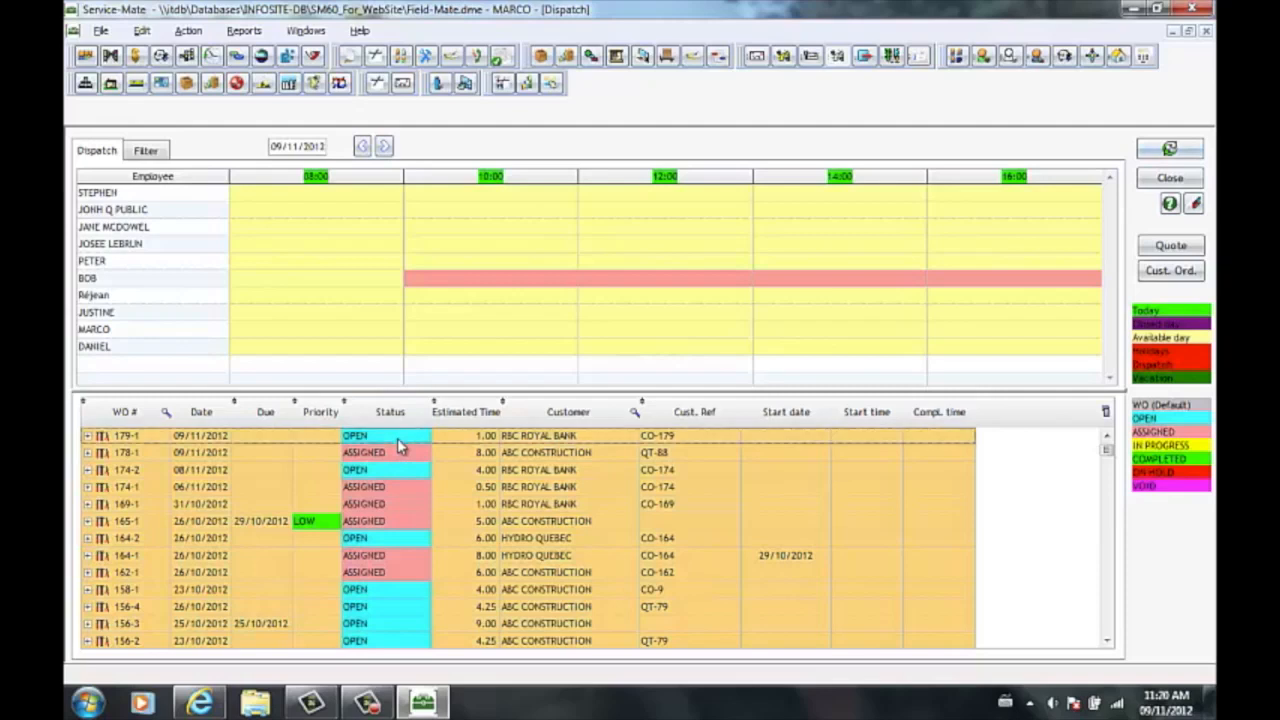
pyautogui.moveTo(403, 439); pyautogui.dragTo(462, 291)
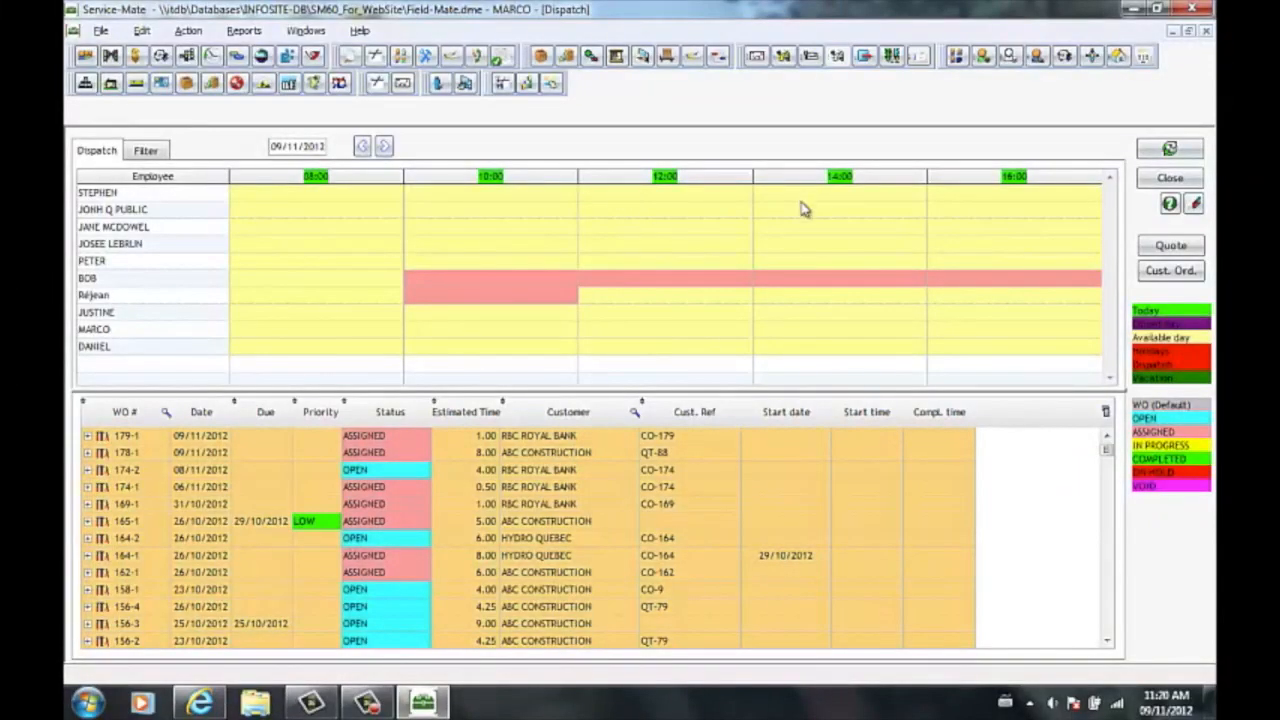
# Restore the Dispatch window, arrange it beside the Web Menu, and transfer the Web Users and Operations tables via WebService.
pyautogui.click(1190, 33)
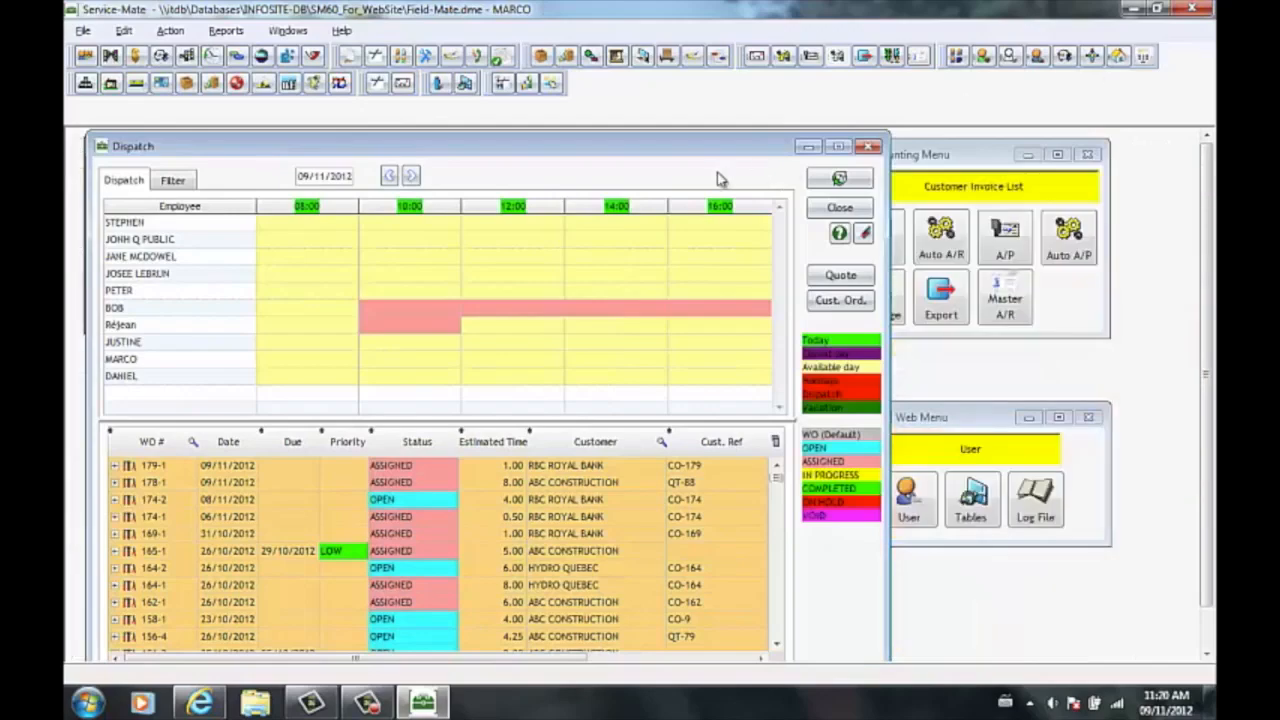
pyautogui.moveTo(636, 133); pyautogui.dragTo(648, 137)
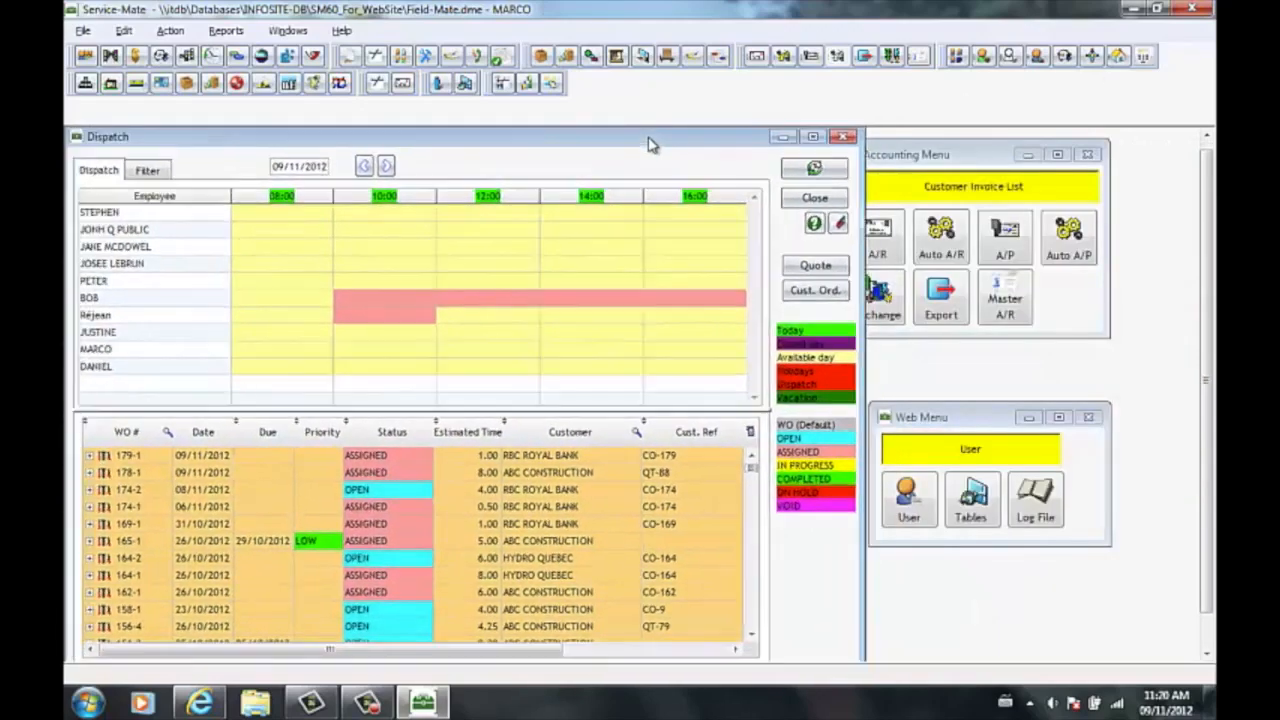
pyautogui.moveTo(975, 420); pyautogui.dragTo(1011, 402)
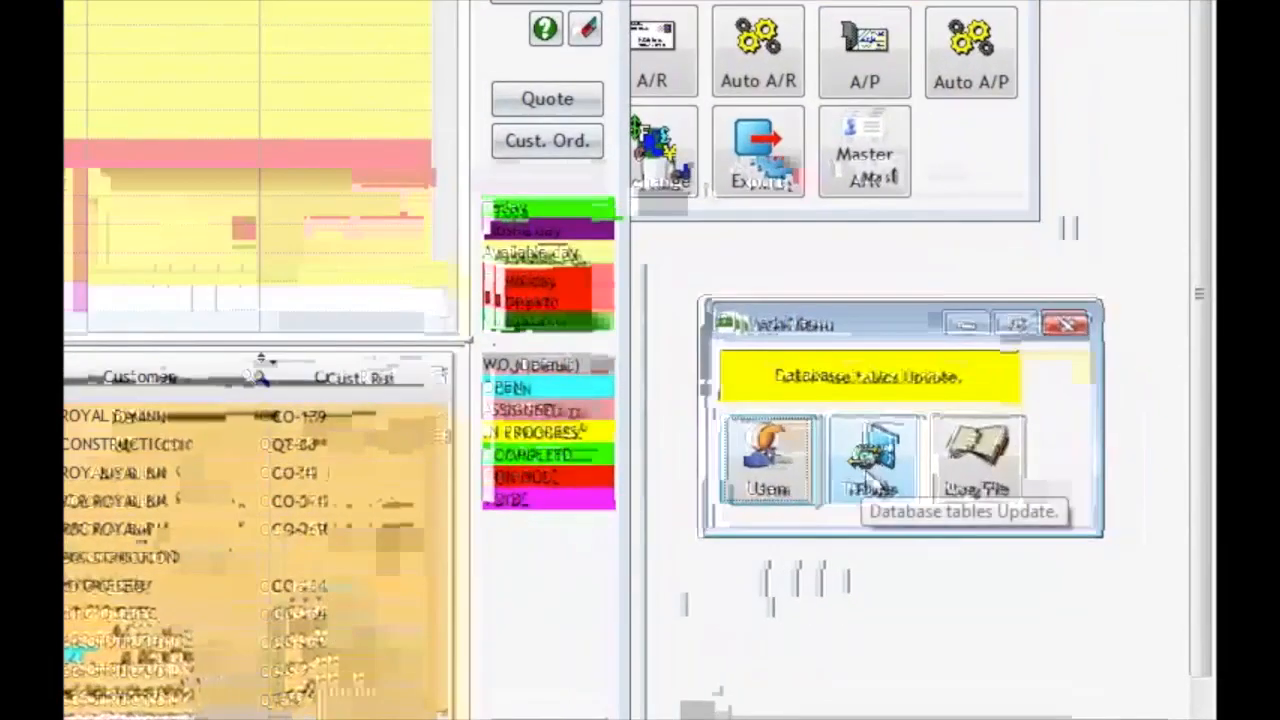
pyautogui.click(913, 468)
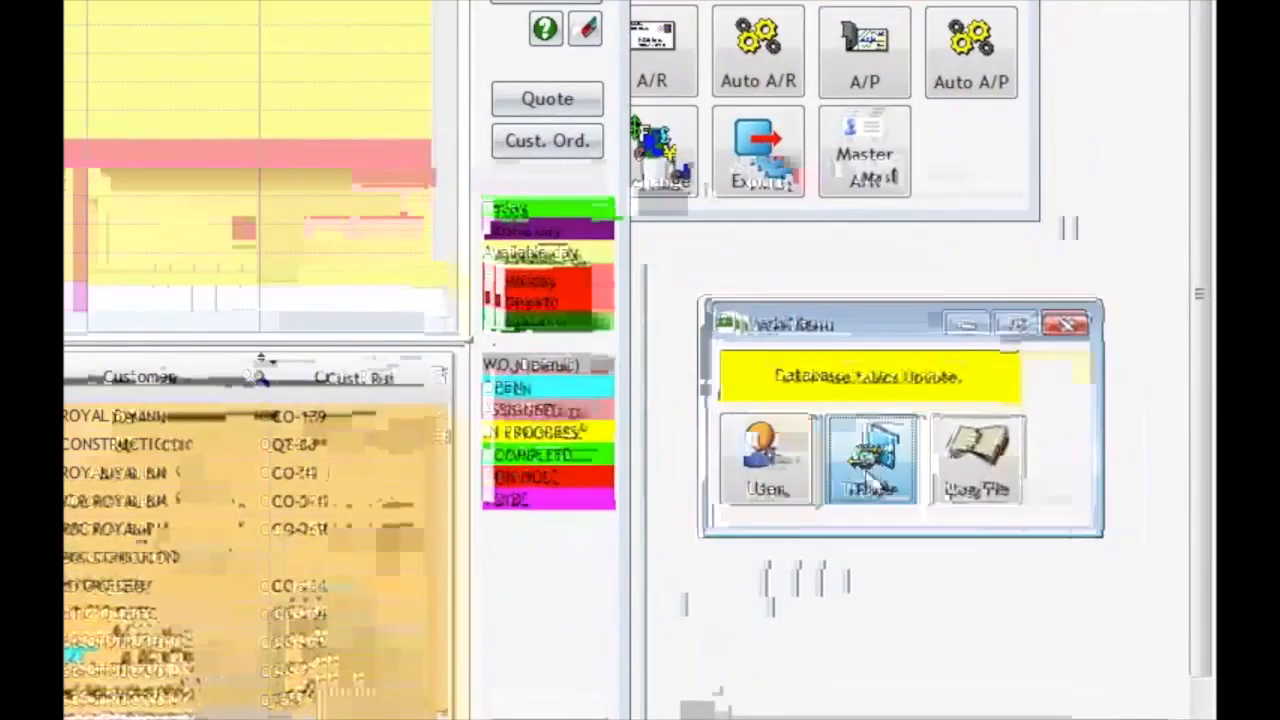
pyautogui.click(553, 109)
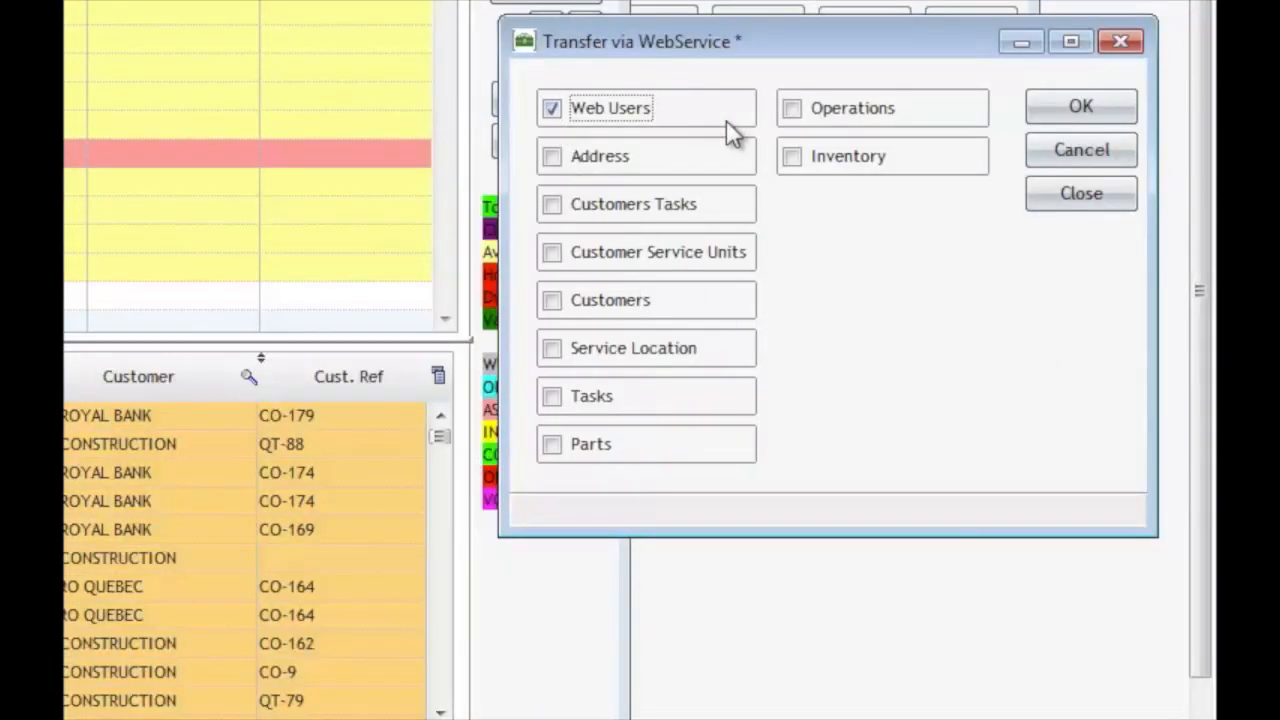
pyautogui.click(791, 110)
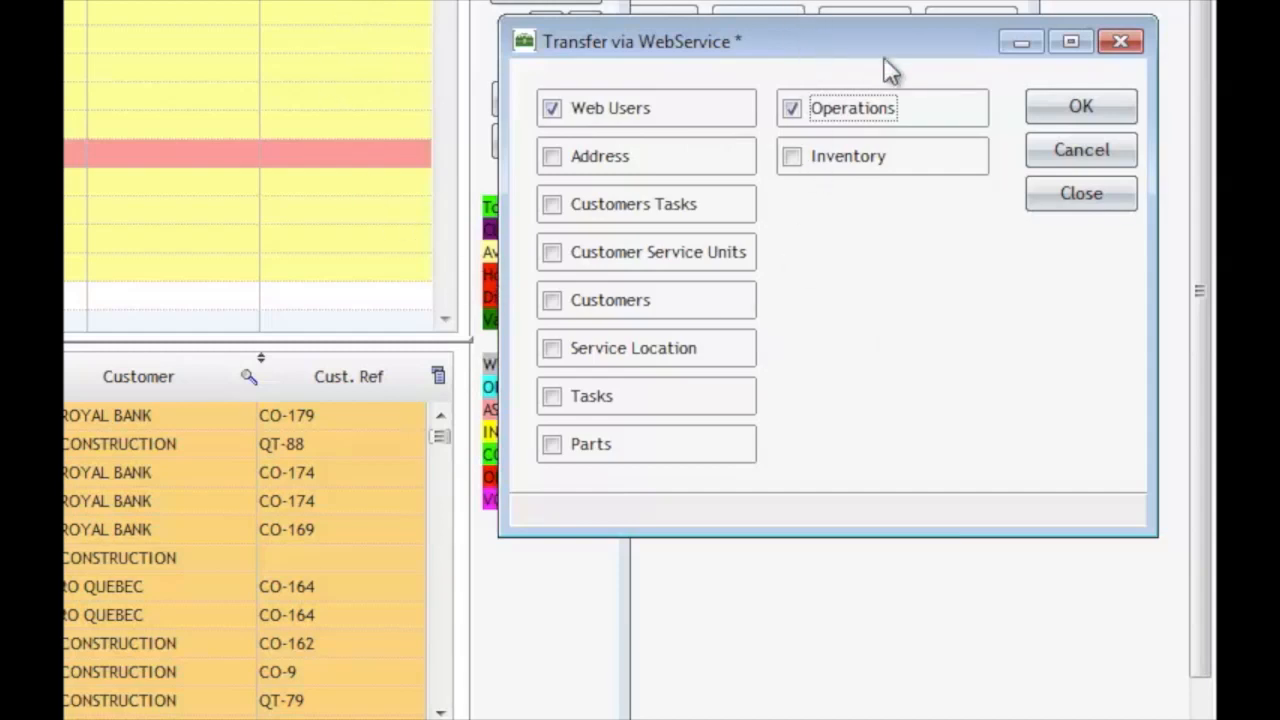
pyautogui.click(1072, 108)
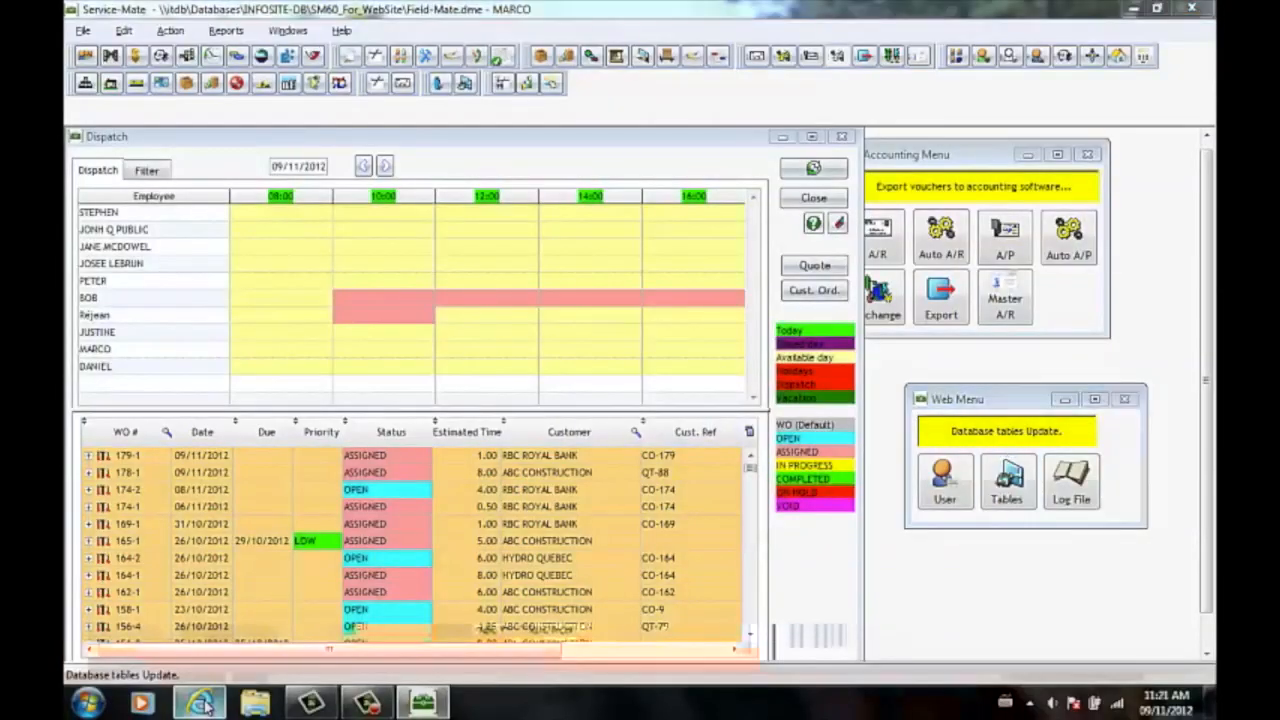
# Switch to Internet Explorer and log in to Service-Mate V6.0 Web with the assigned technician's username and password.
pyautogui.click(200, 703)
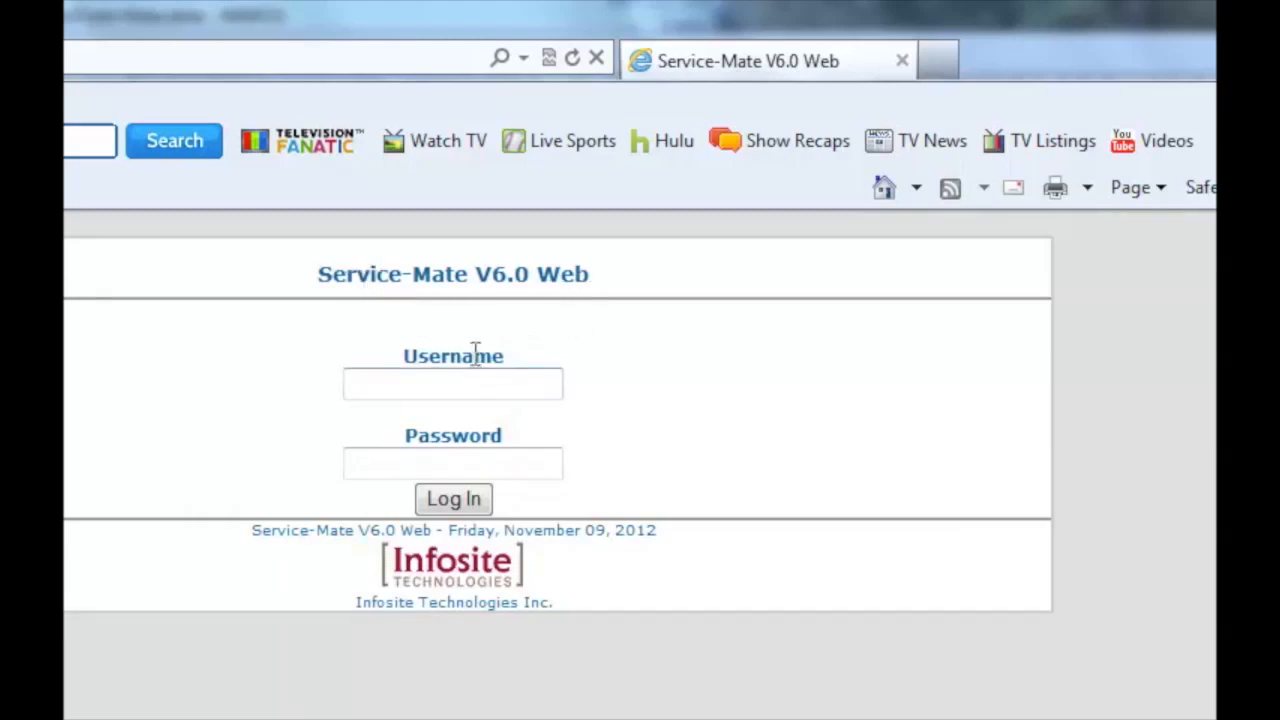
pyautogui.click(508, 376)
pyautogui.write('BOB')
pyautogui.press('Tab')
pyautogui.write('****')
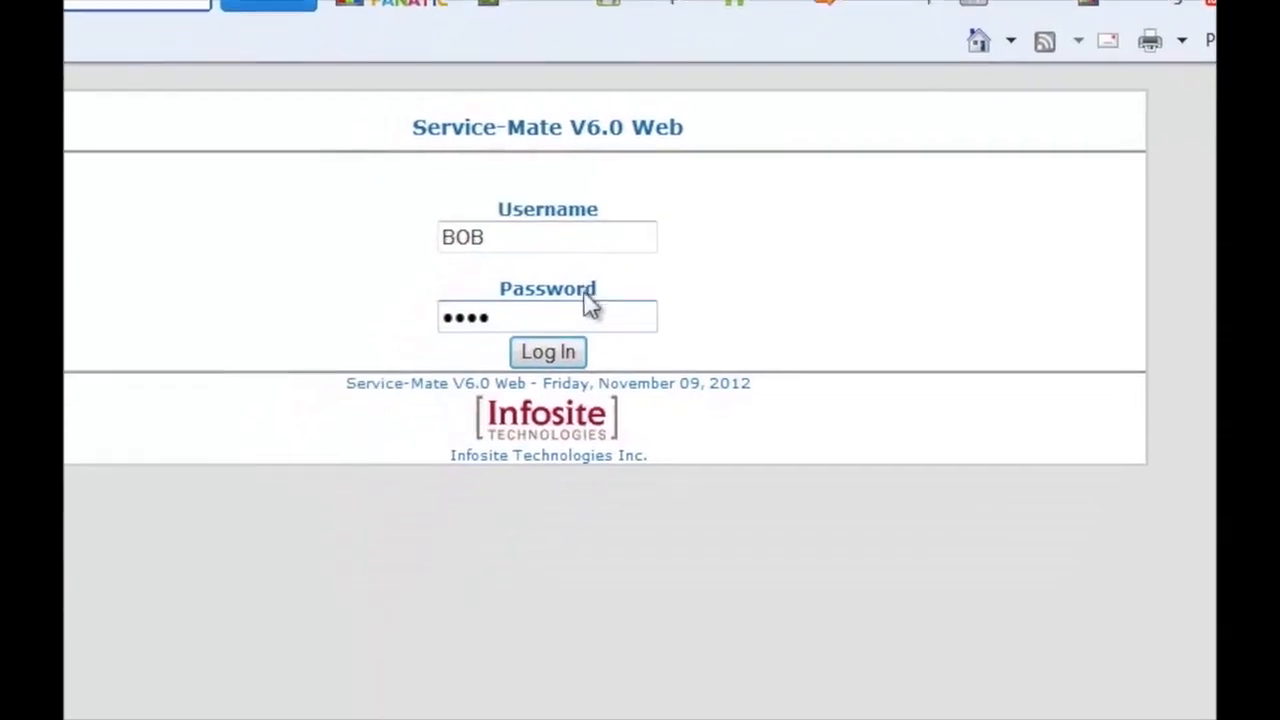
pyautogui.click(740, 101)
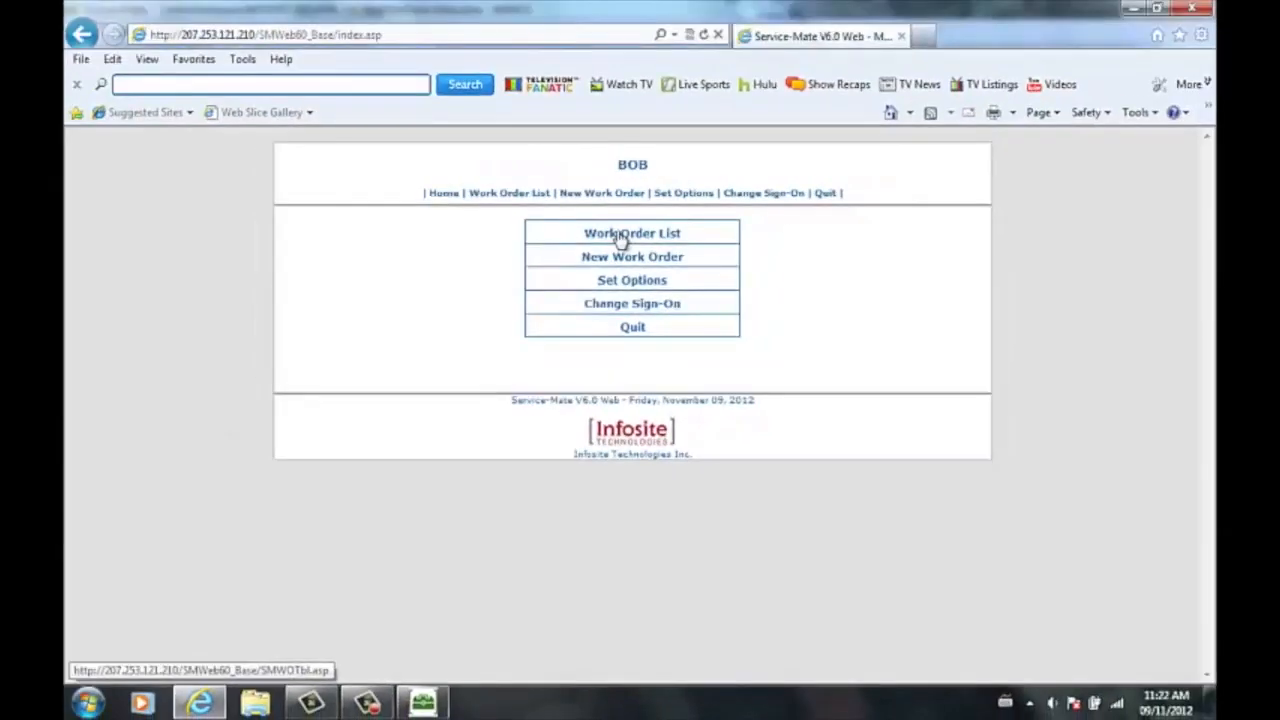
# Check the ABC CONSTRUCTION work order's number on the Dispatch board, open it from the web work order list, and examine its tasks and parts.
pyautogui.click(620, 235)
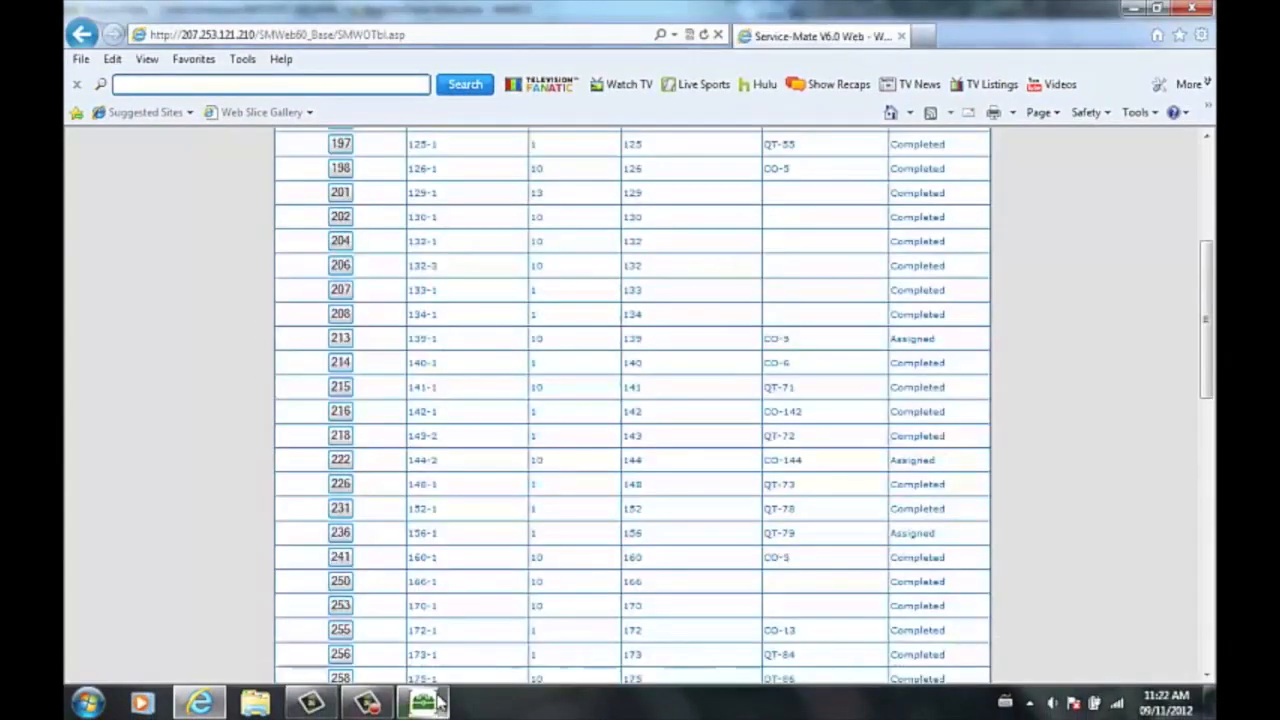
pyautogui.click(438, 703)
pyautogui.moveTo(452, 305)
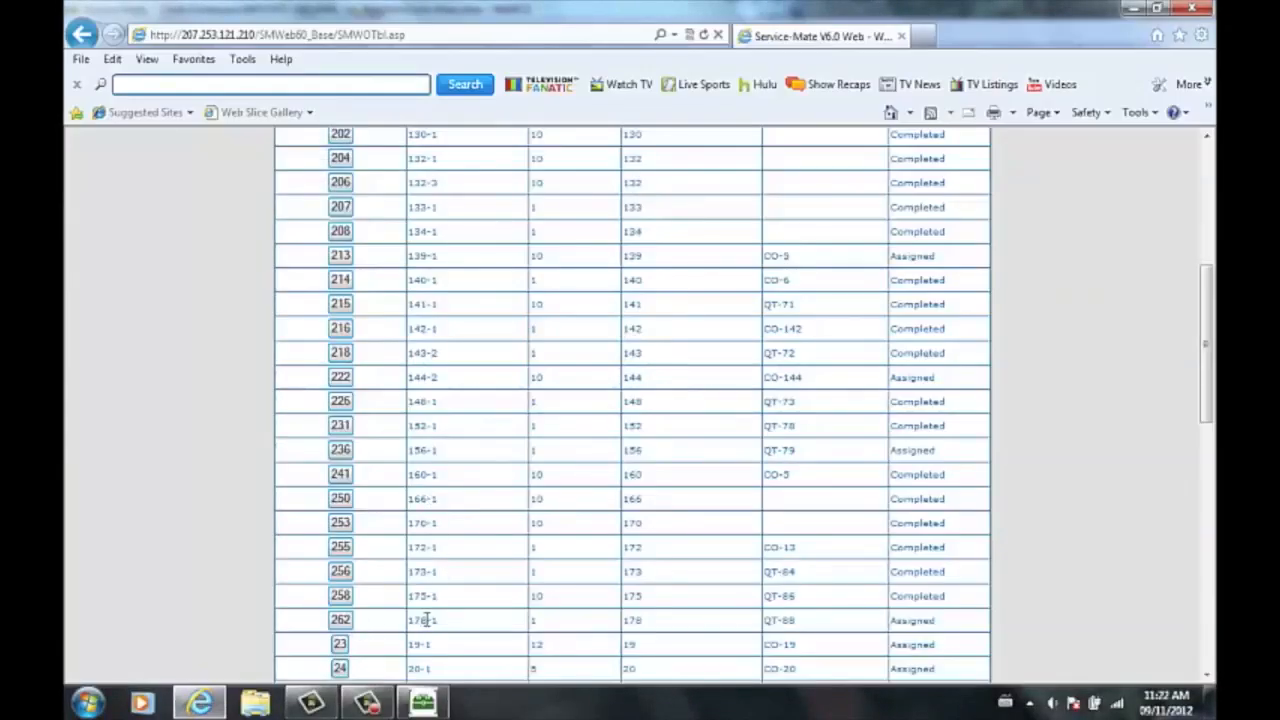
pyautogui.click(341, 621)
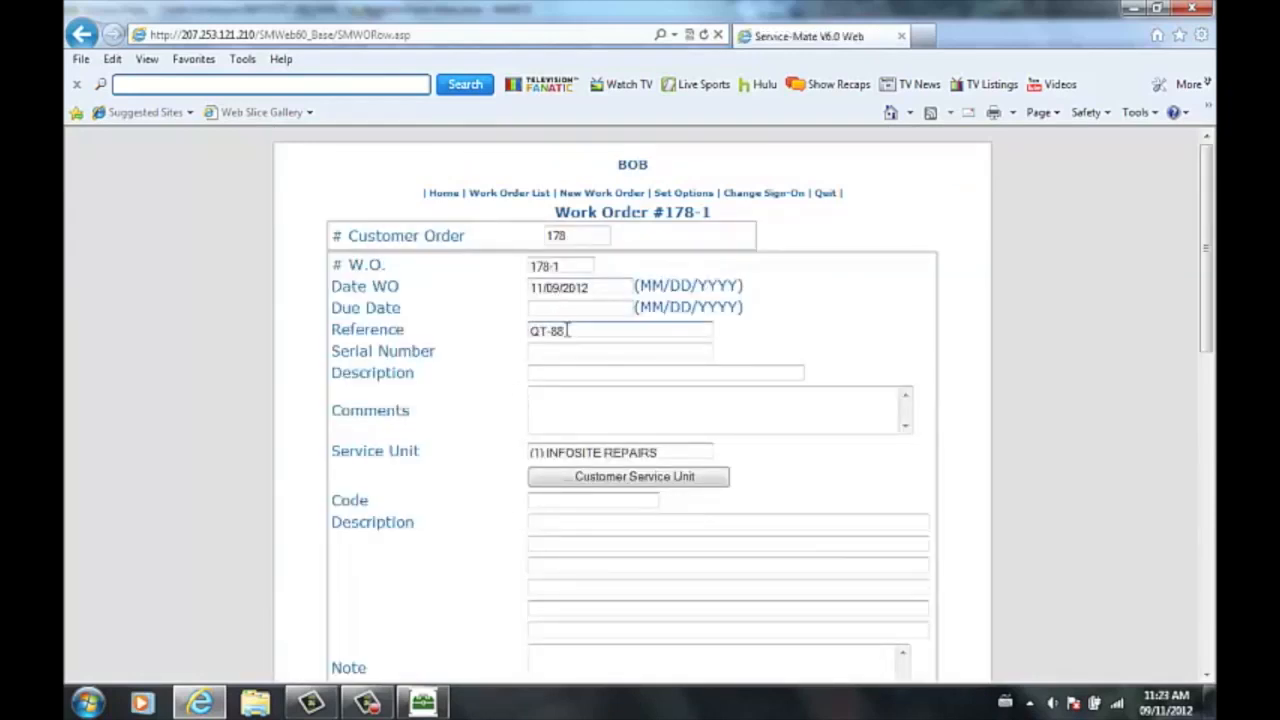
pyautogui.scroll(-5, 603, 427)
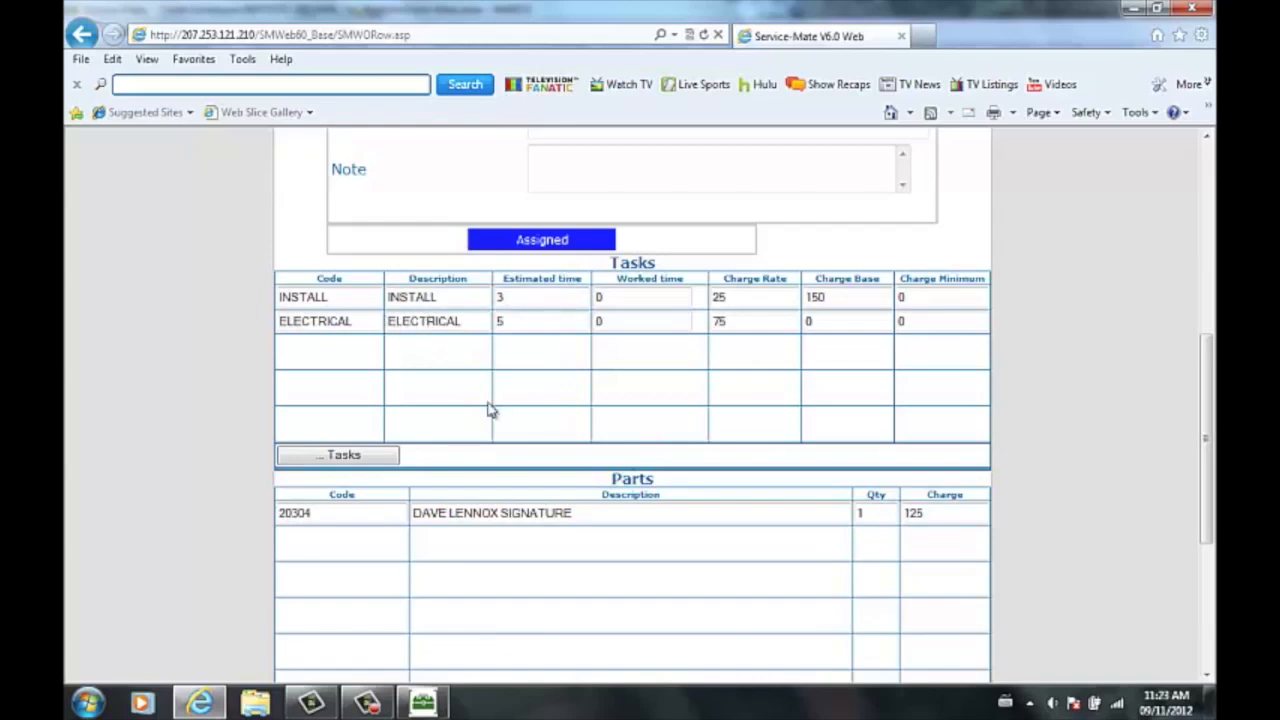
# Add one unit of part 100, CANNE TELESCOPIQUE 3.6 M/12 PI, to the ABC CONSTRUCTION web work order's parts.
pyautogui.scroll(-1, 489, 410)
pyautogui.scroll(-2, 622, 450)
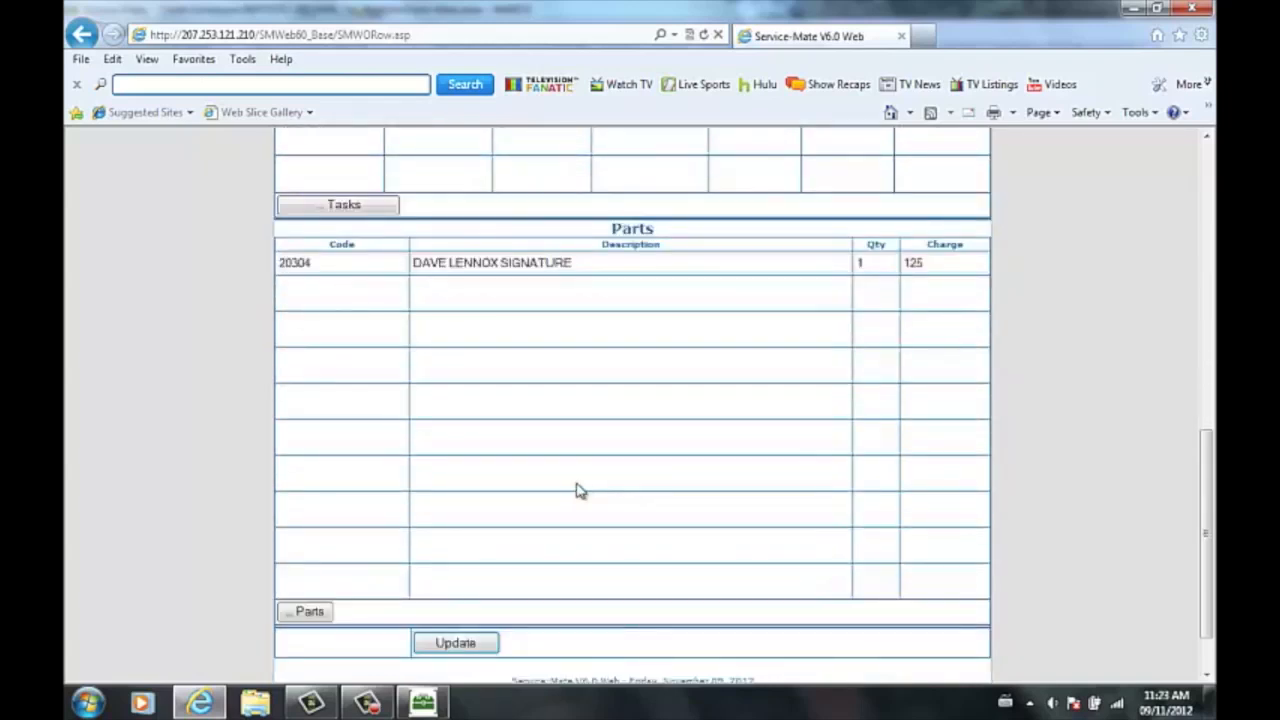
pyautogui.scroll(1, 503, 434)
pyautogui.scroll(1, 466, 404)
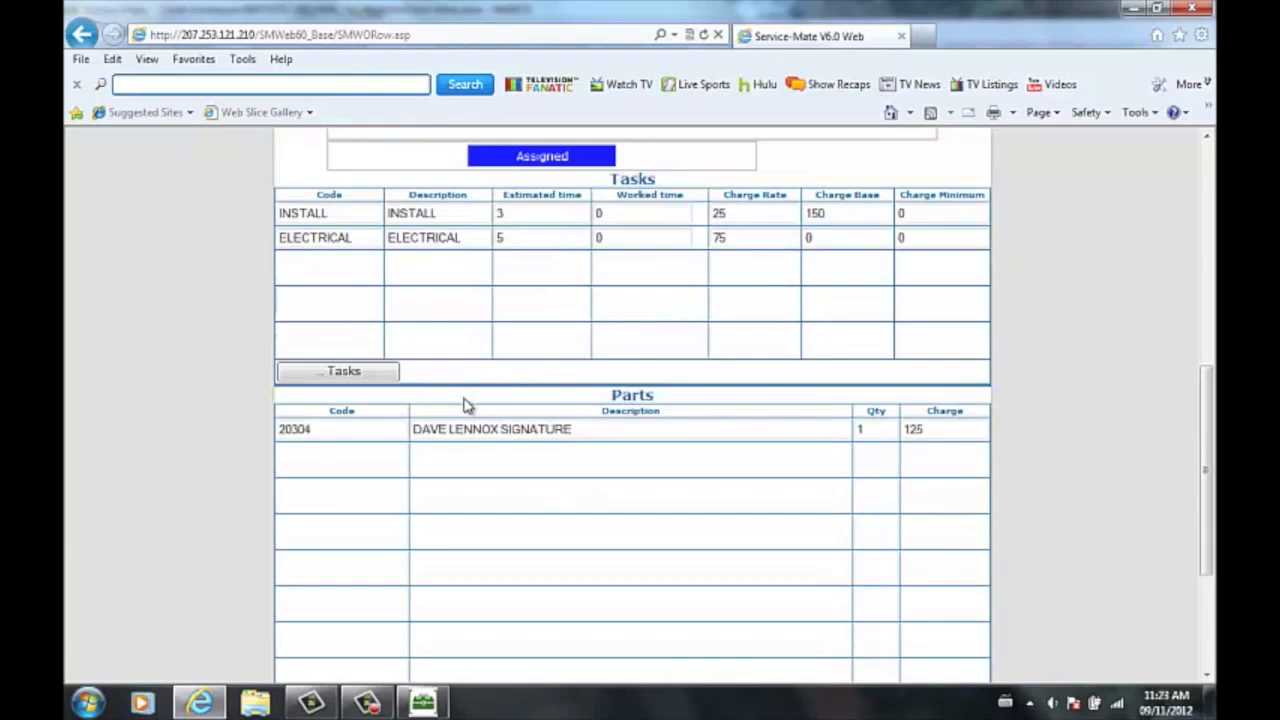
pyautogui.scroll(-2, 372, 388)
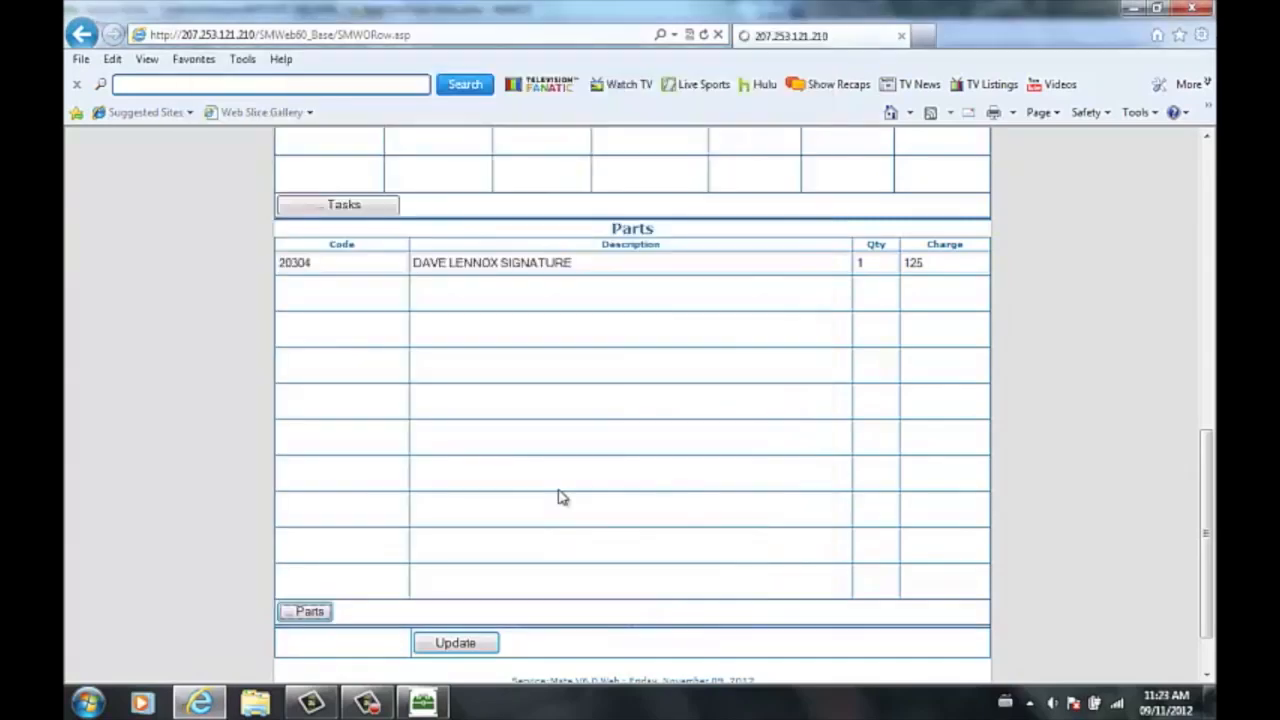
pyautogui.scroll(-6, 552, 497)
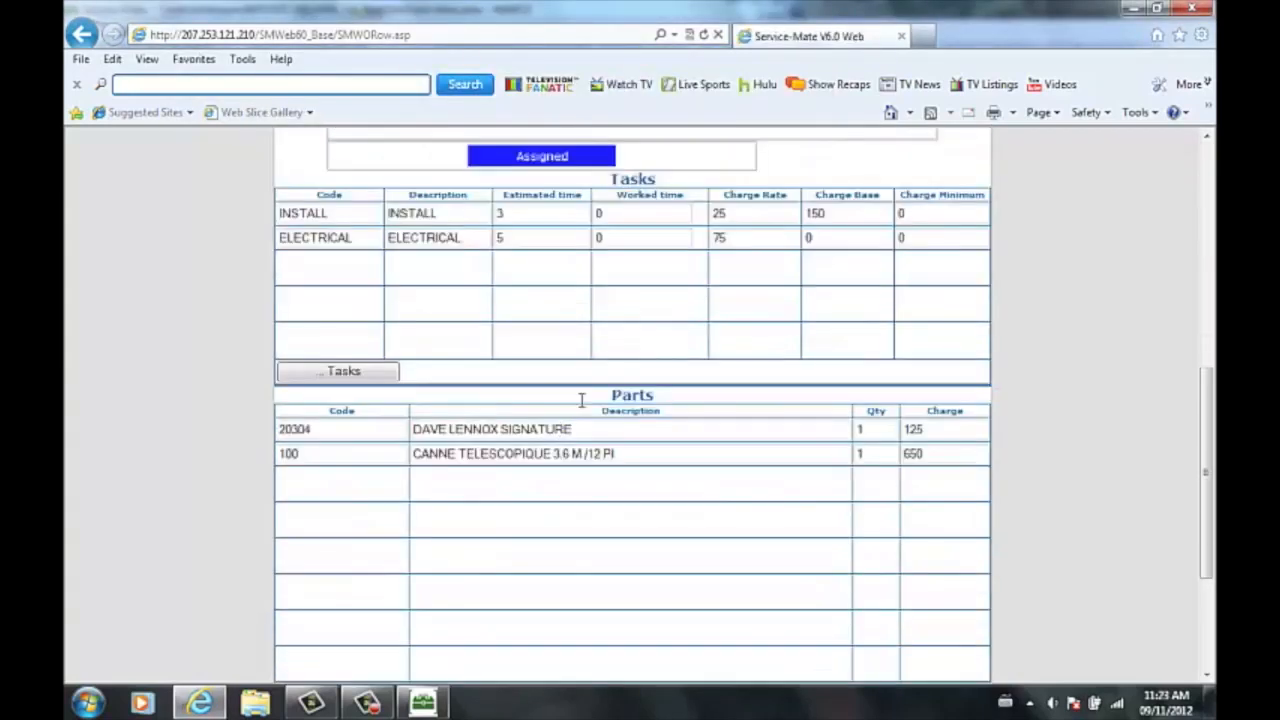
# Enter worked times of 3 for INSTALL and 4 for ELECTRICAL, and update the web work order.
pyautogui.click(634, 208)
pyautogui.click(627, 236)
pyautogui.scroll(-3, 486, 408)
pyautogui.click(477, 578)
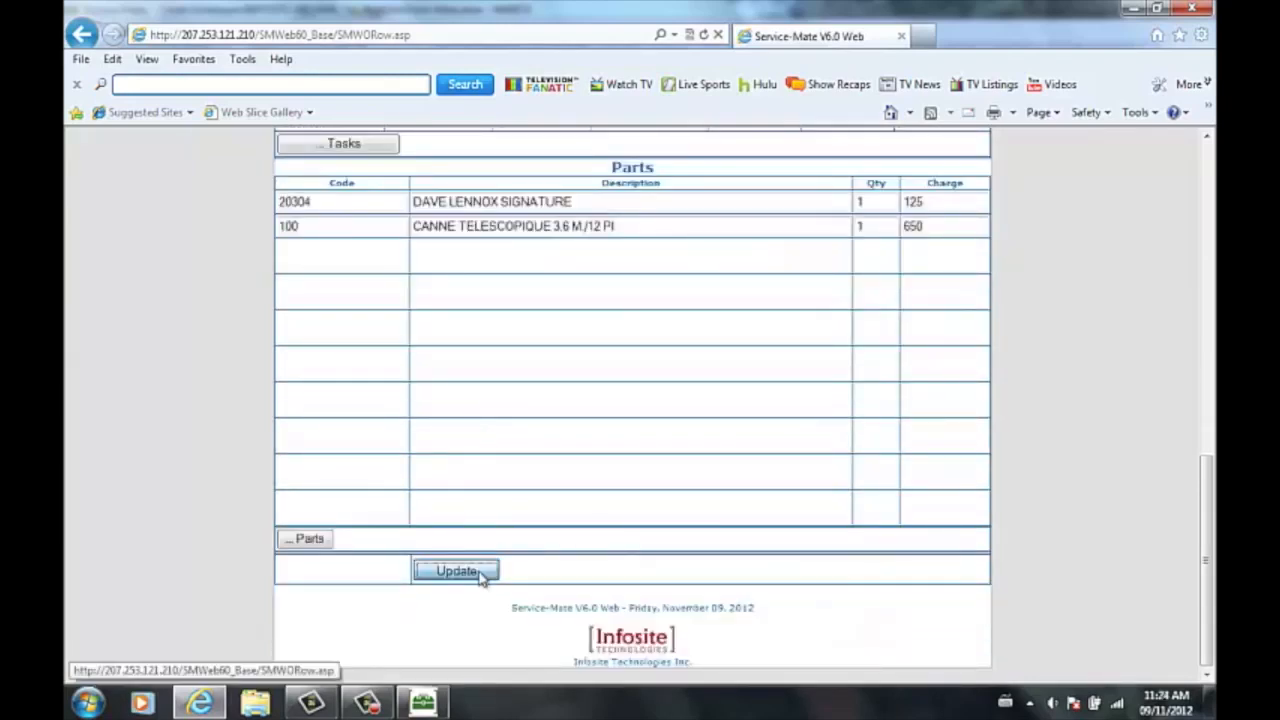
# Switch to the Service-Mate desktop program and transfer the Web Users and Operations tables via WebService again.
pyautogui.click(441, 705)
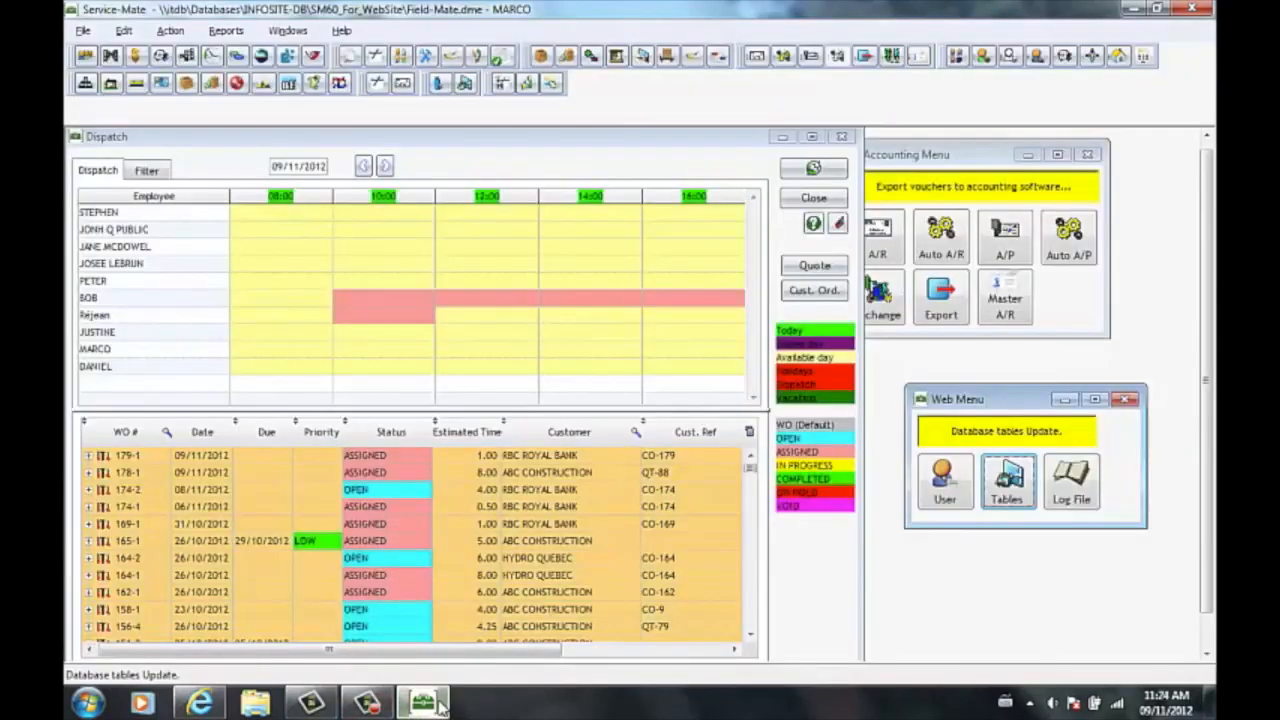
pyautogui.click(1008, 481)
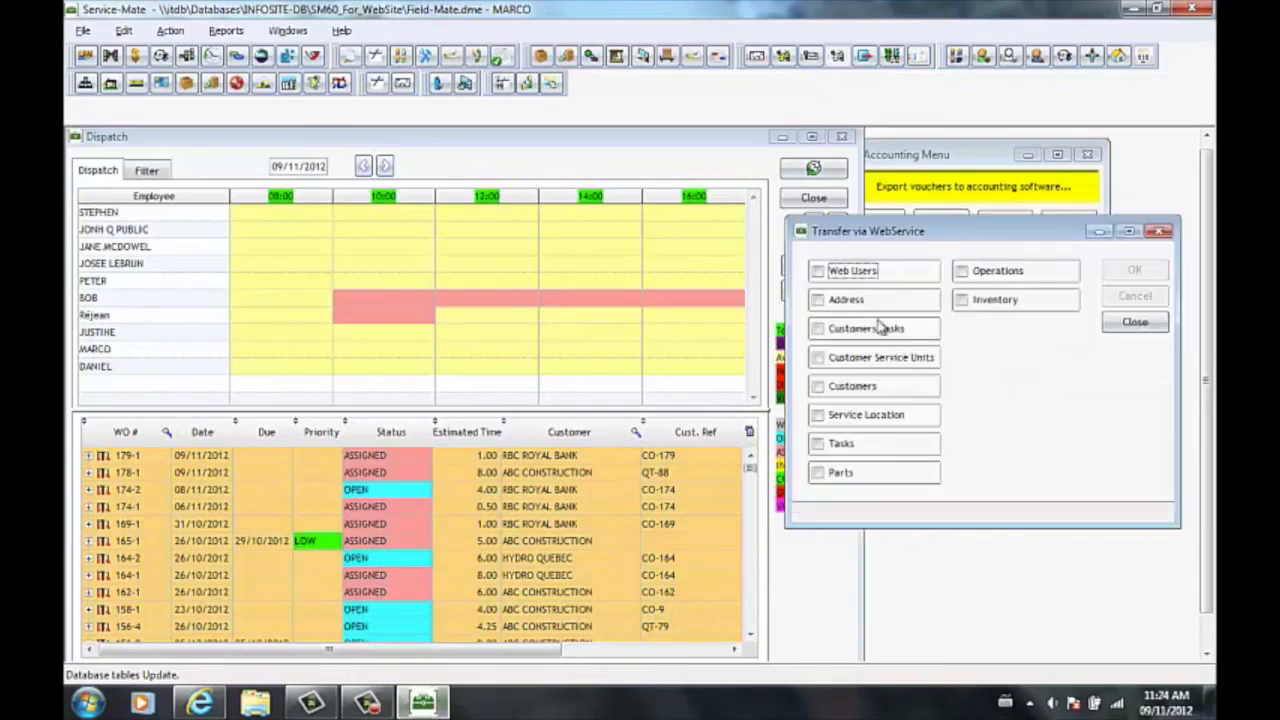
pyautogui.click(818, 271)
pyautogui.click(962, 273)
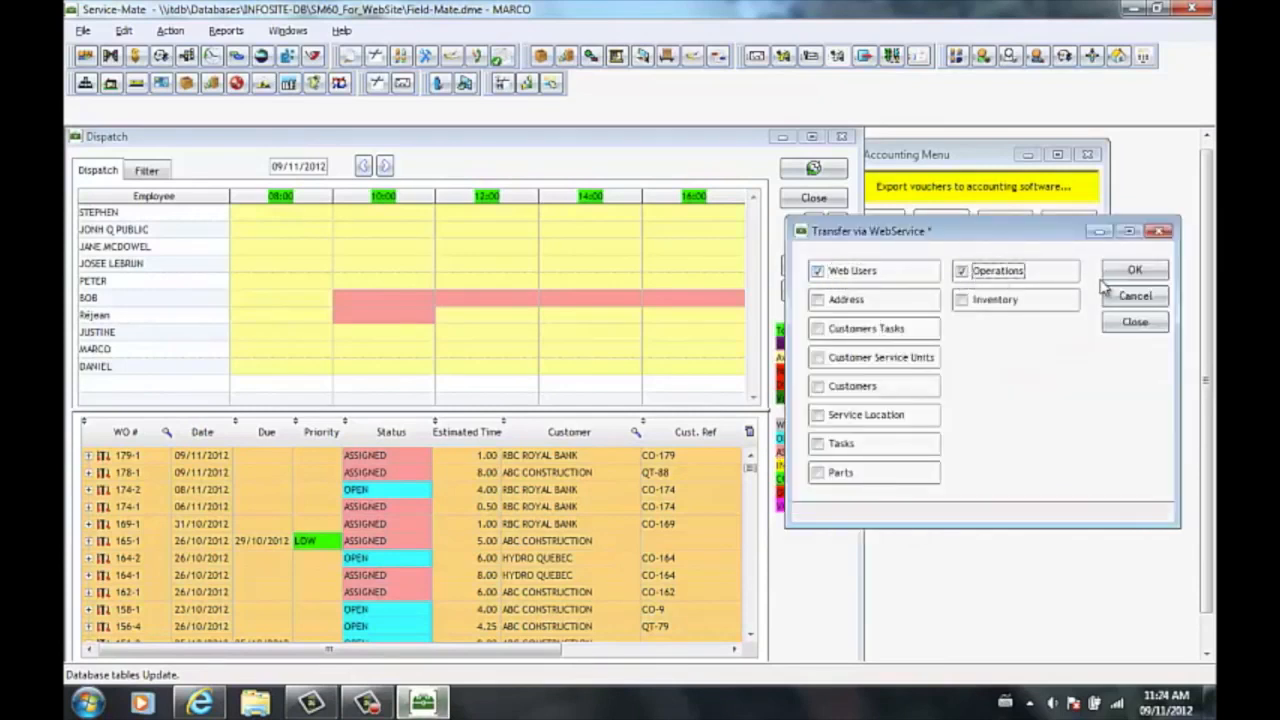
pyautogui.click(1108, 271)
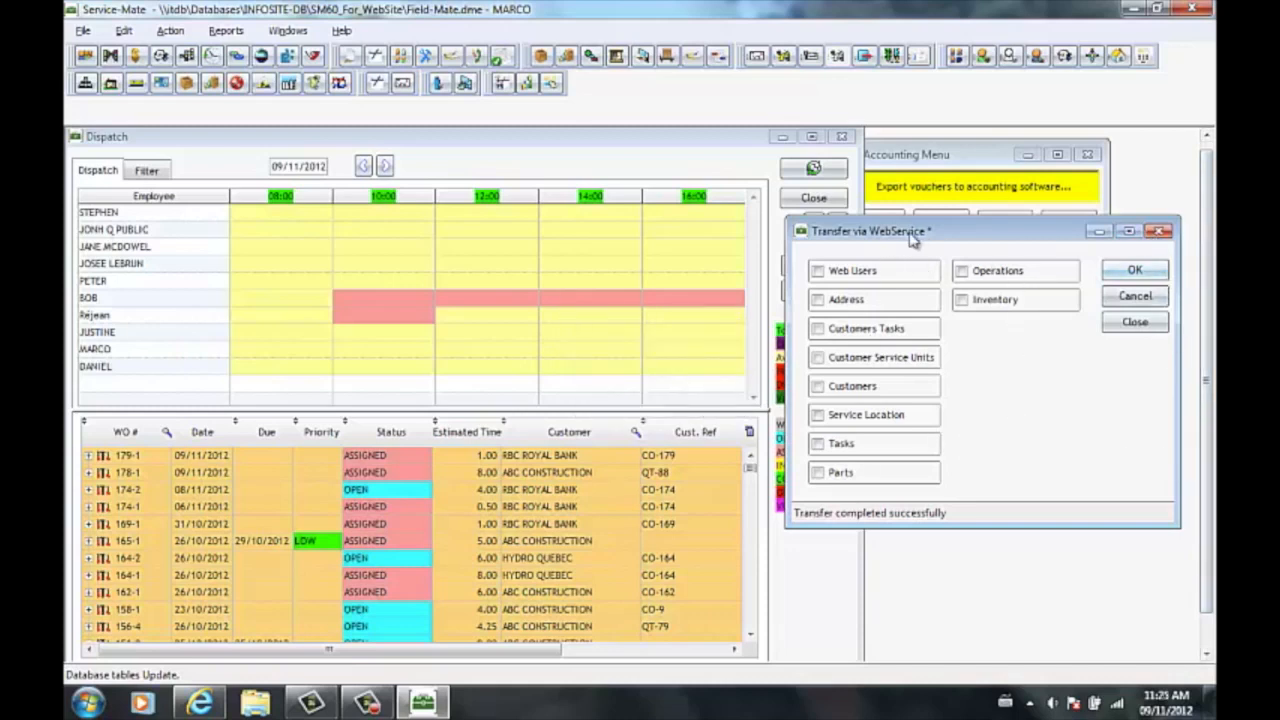
pyautogui.click(1159, 231)
# Open the ABC CONSTRUCTION work order from the Dispatch board and review its task times and parts.
pyautogui.click(643, 299)
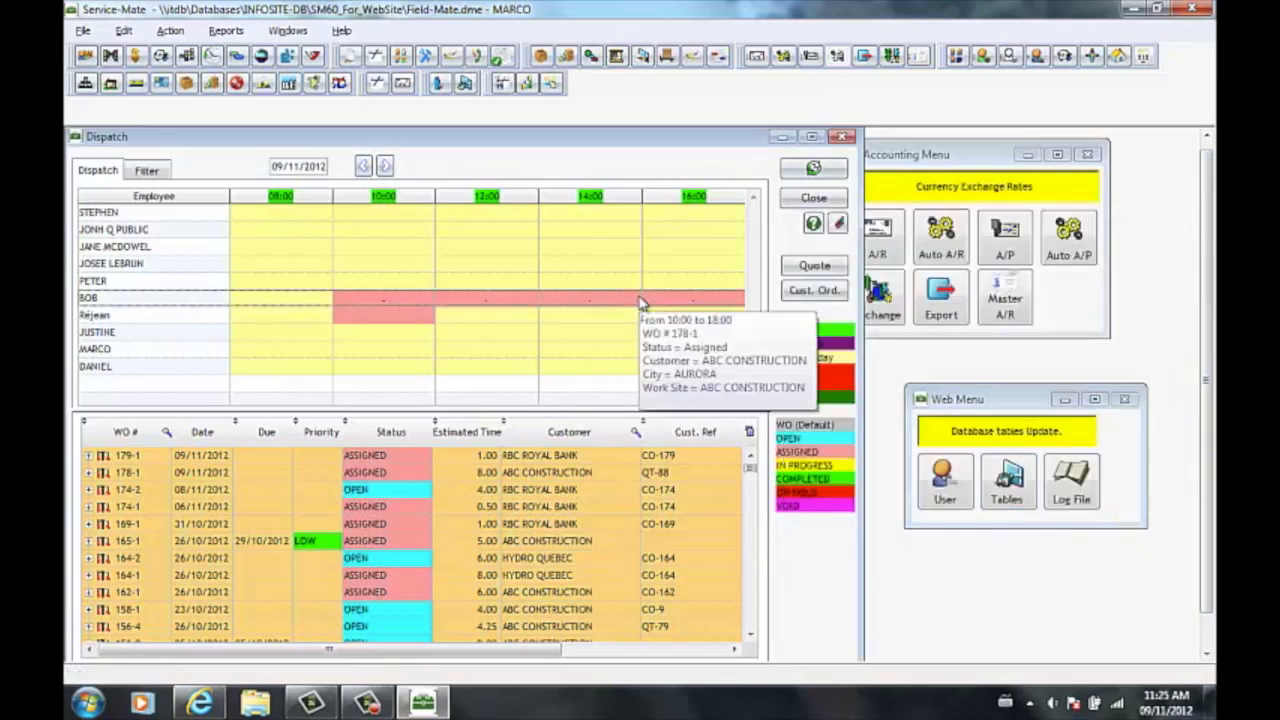
pyautogui.click(813, 137)
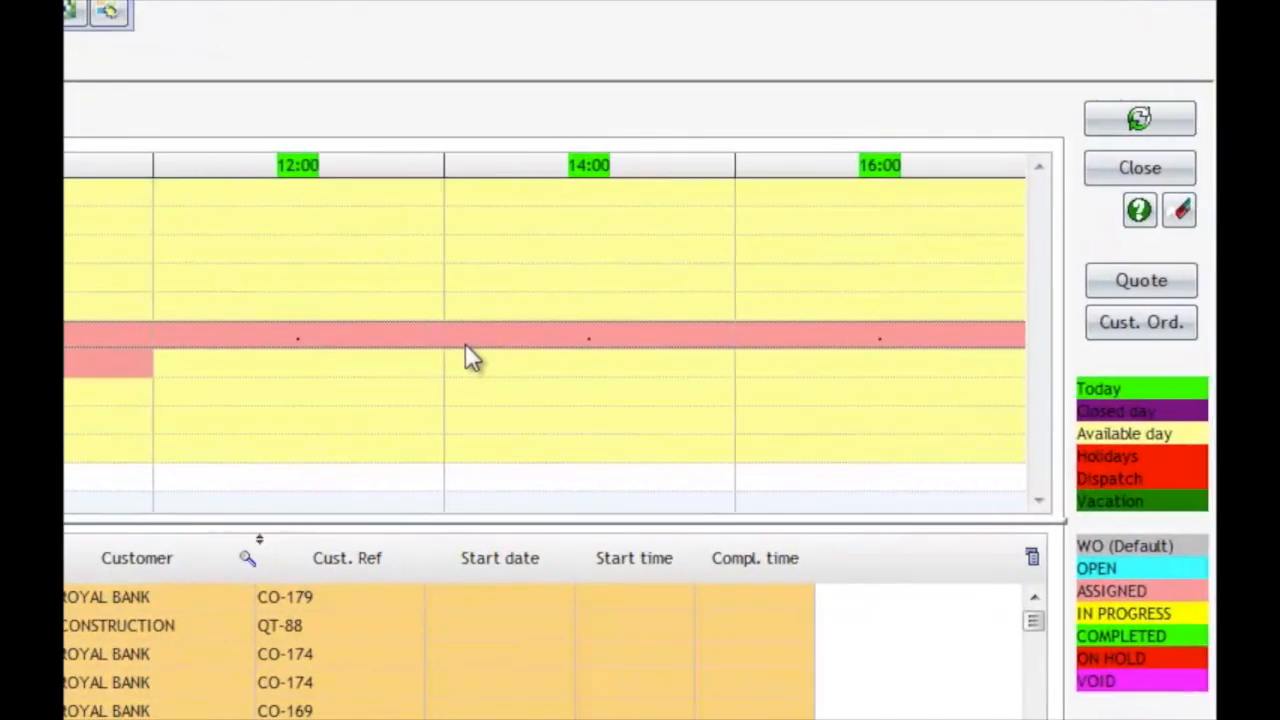
pyautogui.rightClick(470, 358)
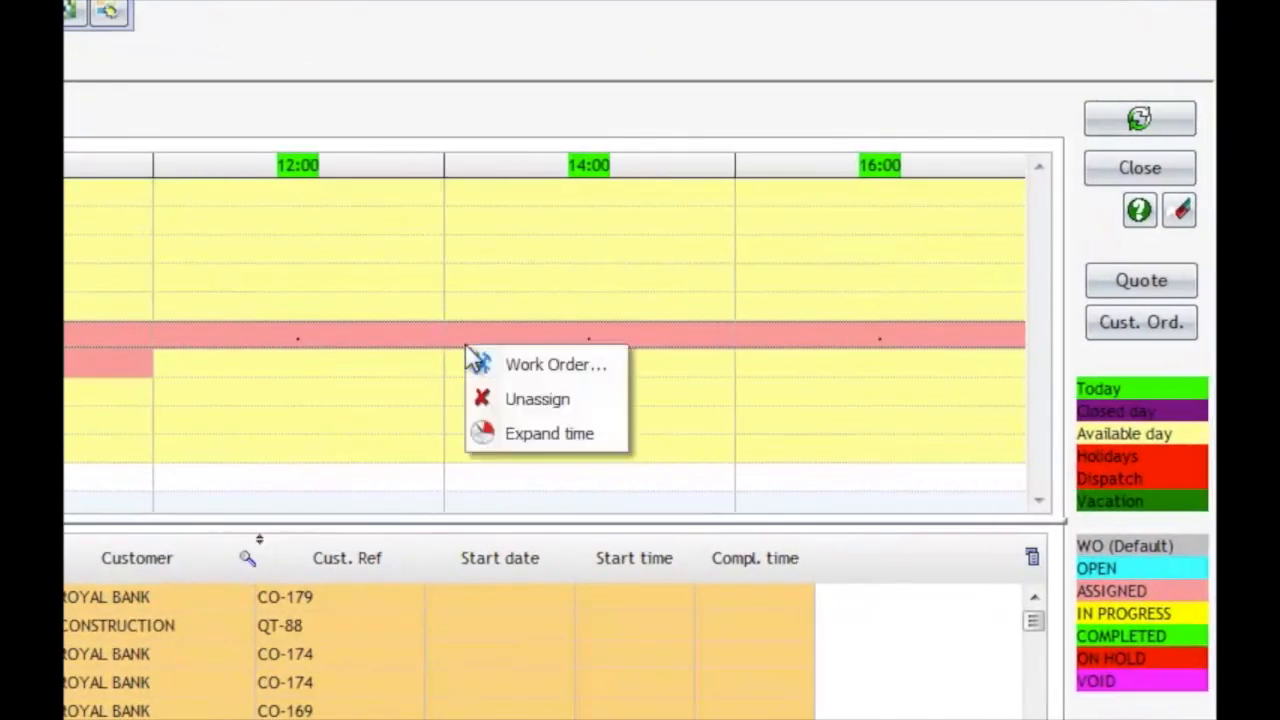
pyautogui.click(572, 370)
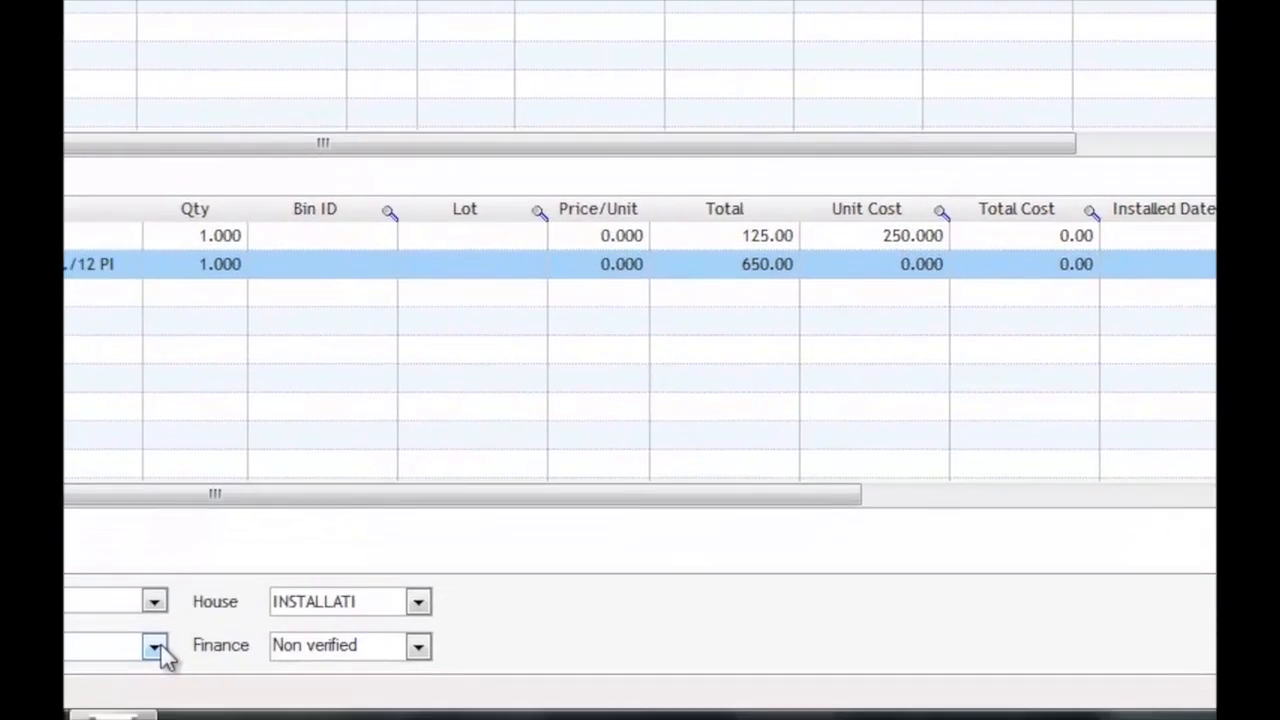
# Set the work order's status to COMPLETED, accepting closure of its incomplete tasks, and set its finance status to Verified.
pyautogui.click(156, 647)
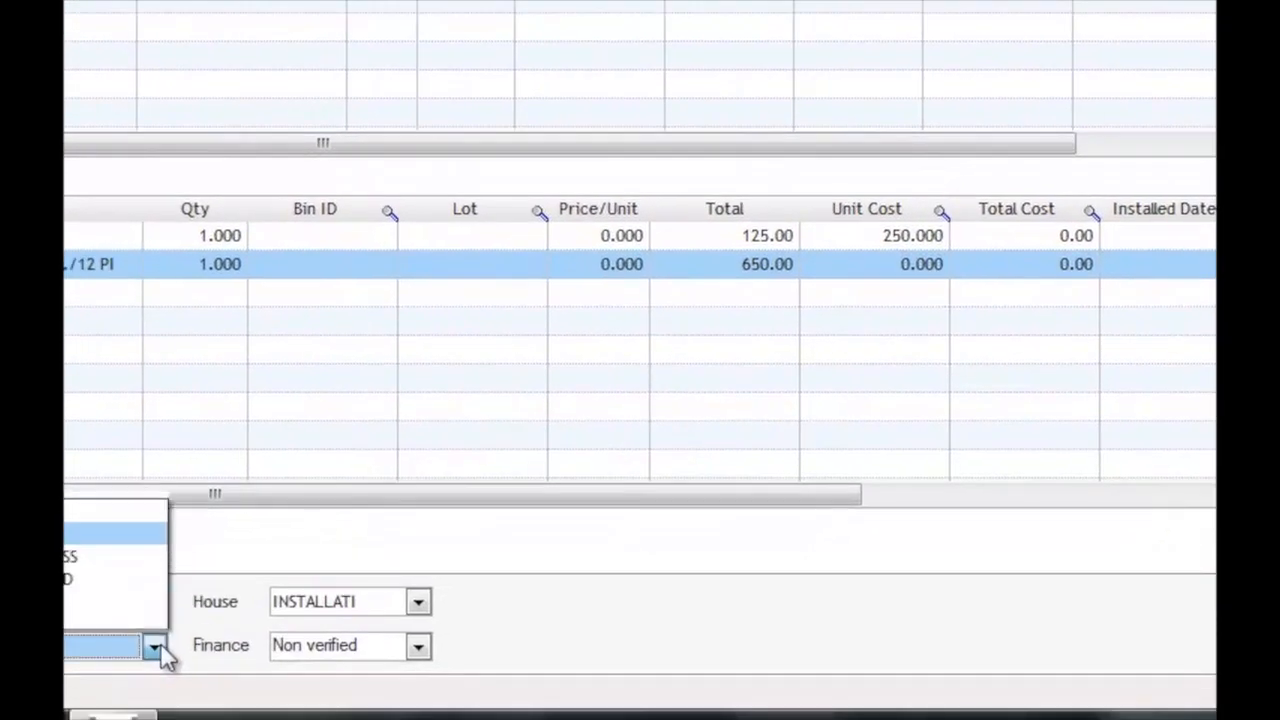
pyautogui.click(137, 573)
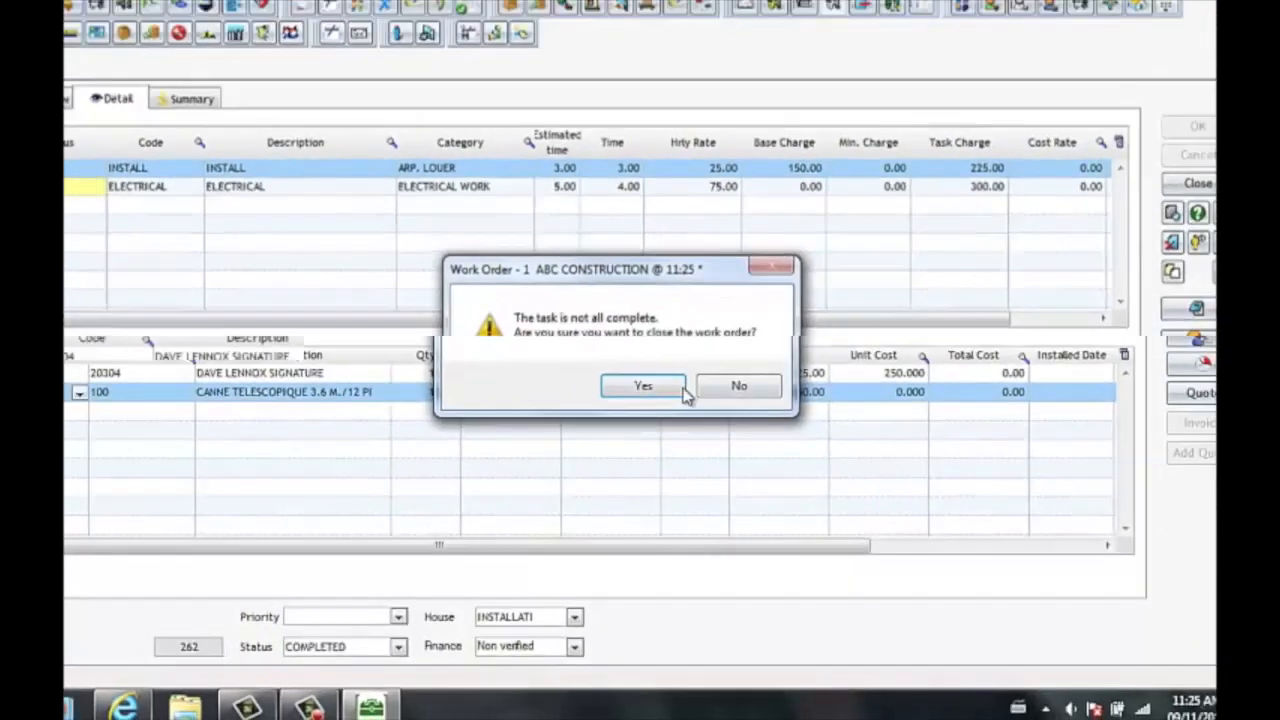
pyautogui.click(530, 215)
pyautogui.click(352, 650)
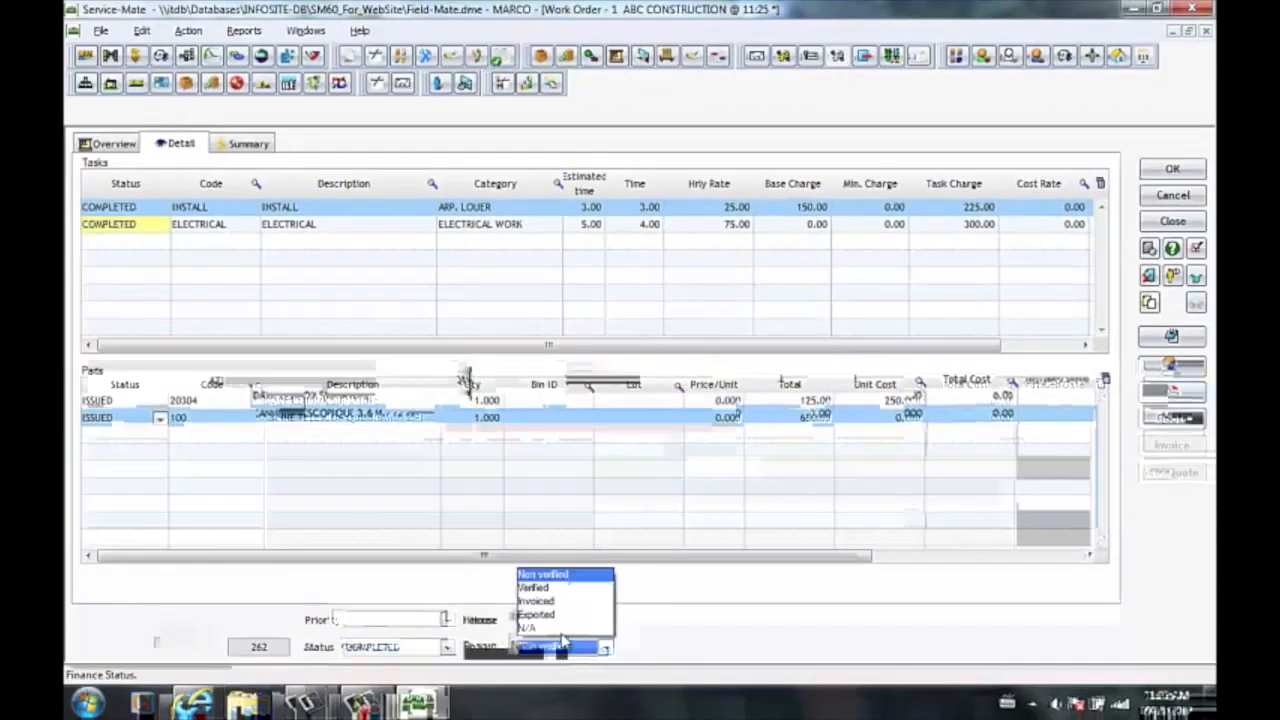
pyautogui.click(567, 590)
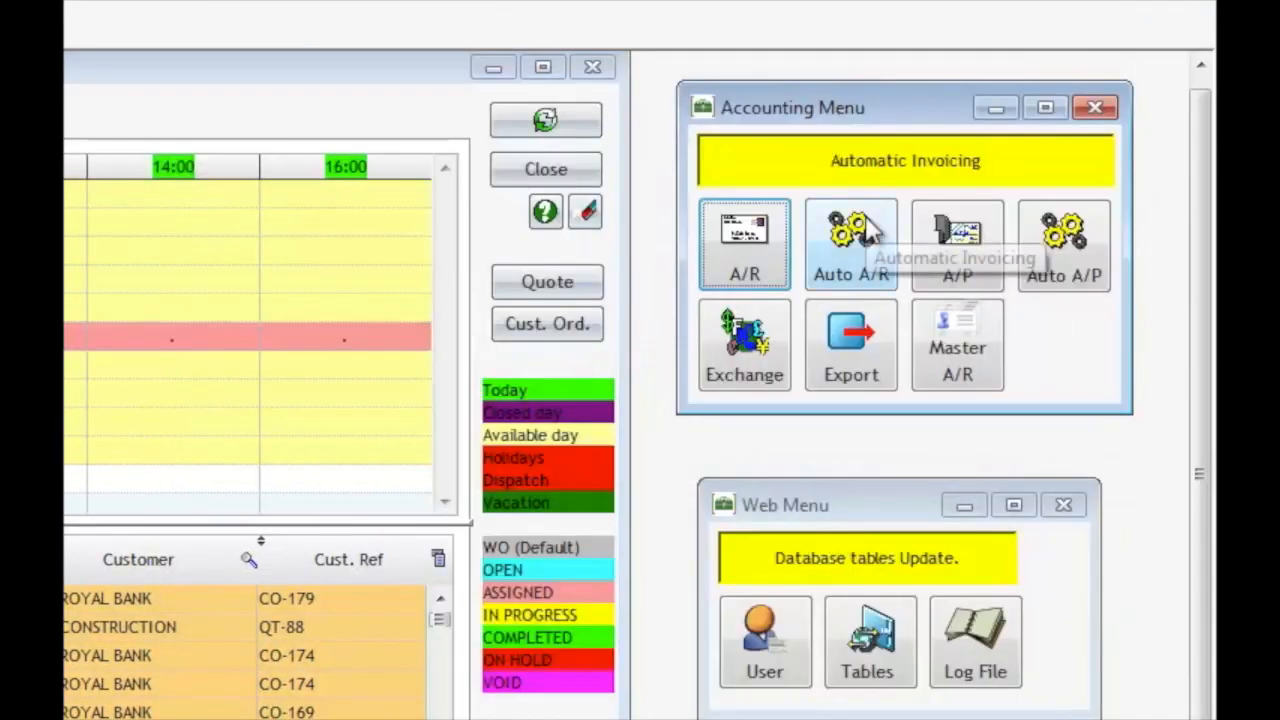
# Generate the customer invoice for the ABC CONSTRUCTION work order with automatic invoicing and preview it.
pyautogui.click(868, 230)
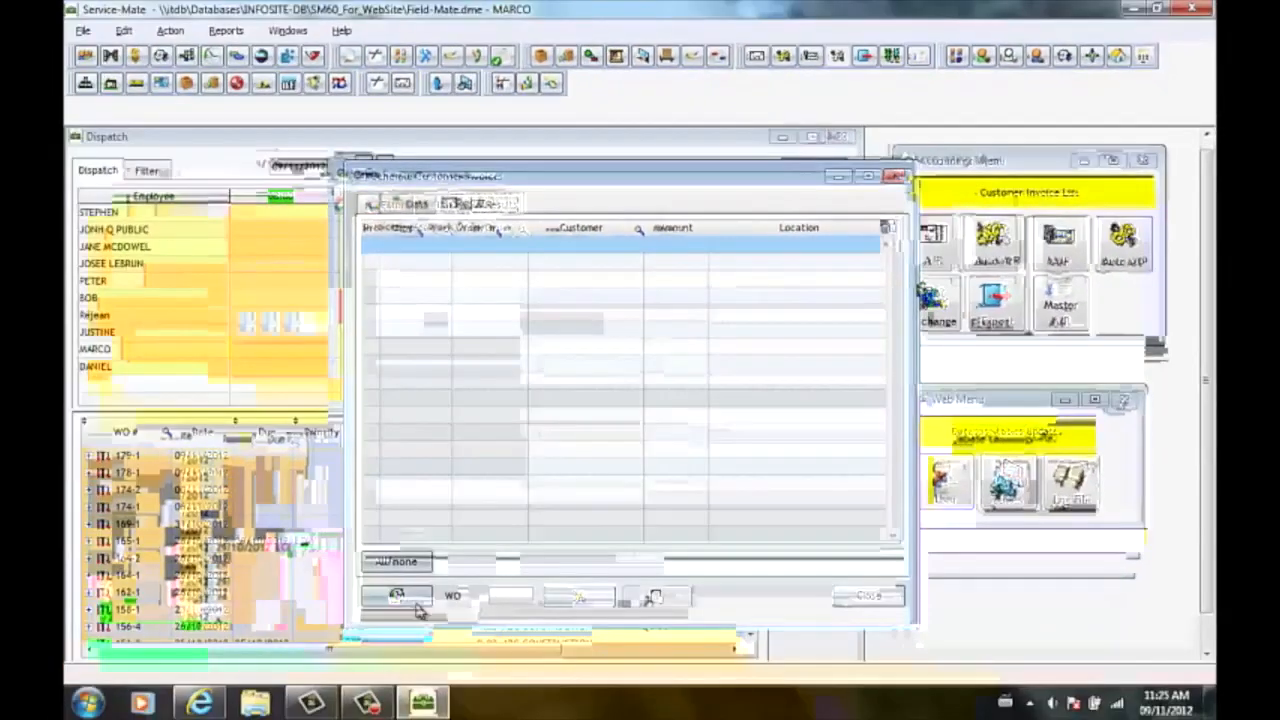
pyautogui.click(420, 598)
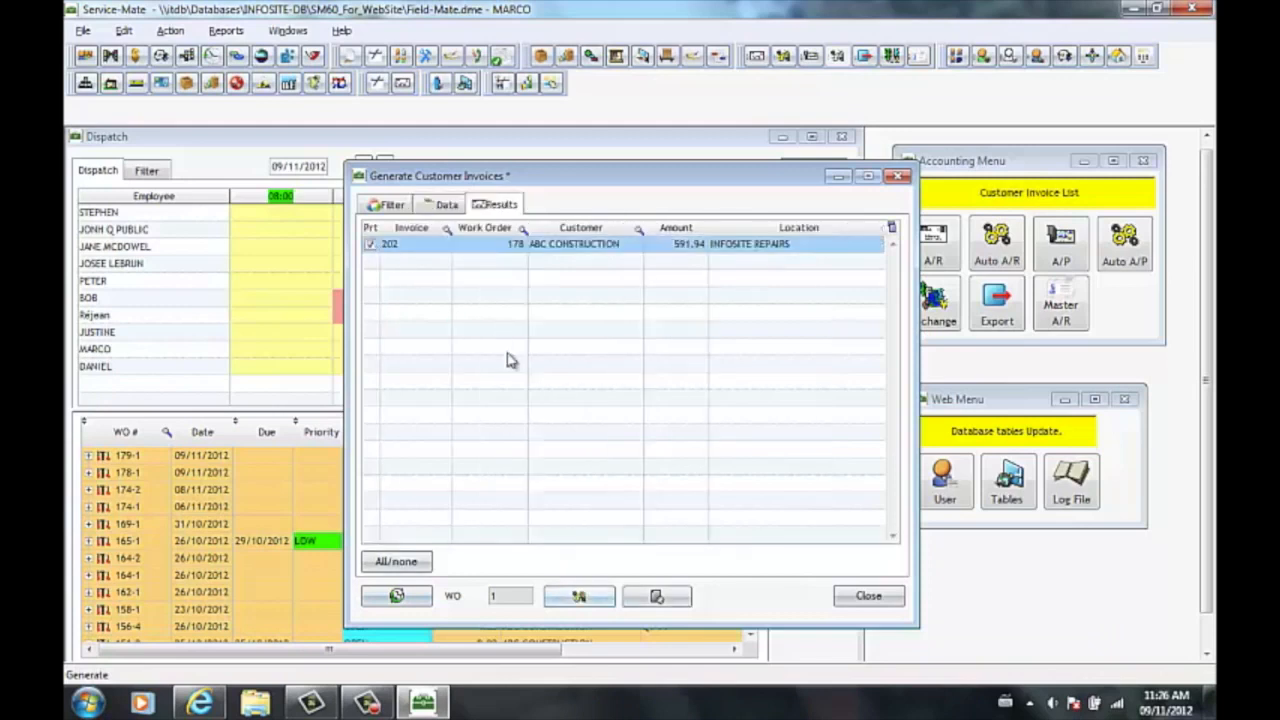
pyautogui.click(675, 602)
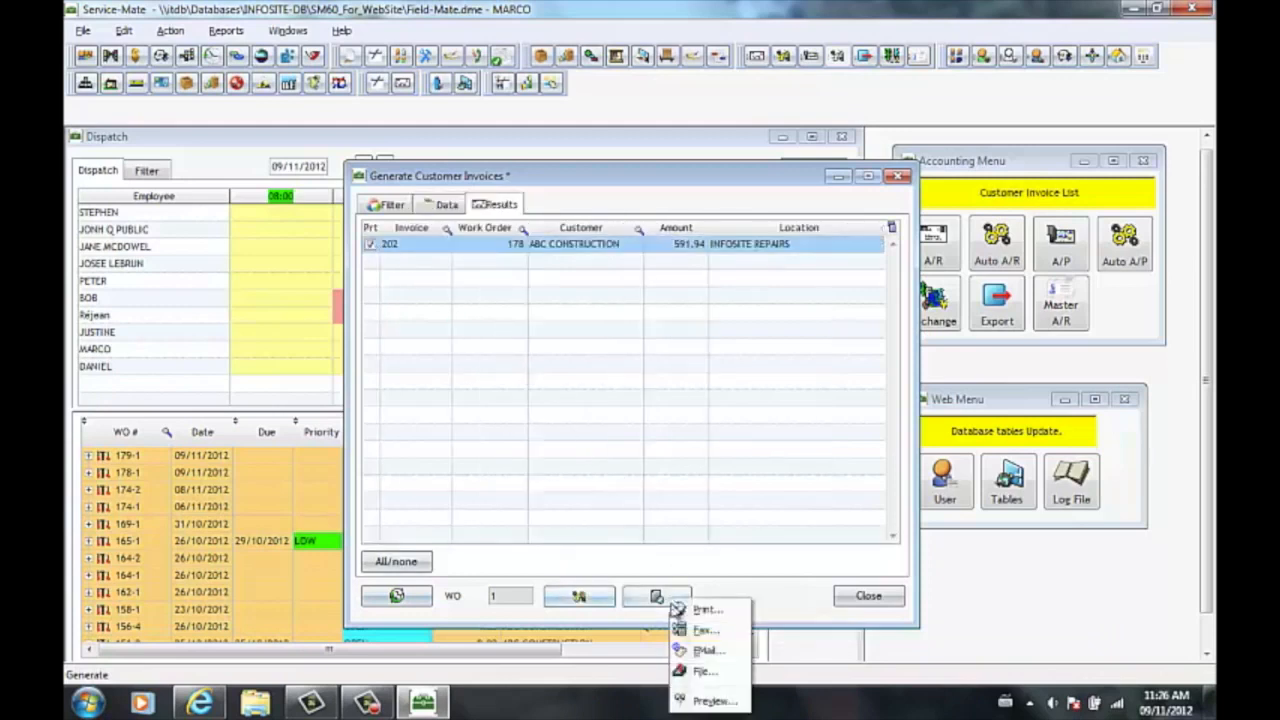
pyautogui.click(714, 701)
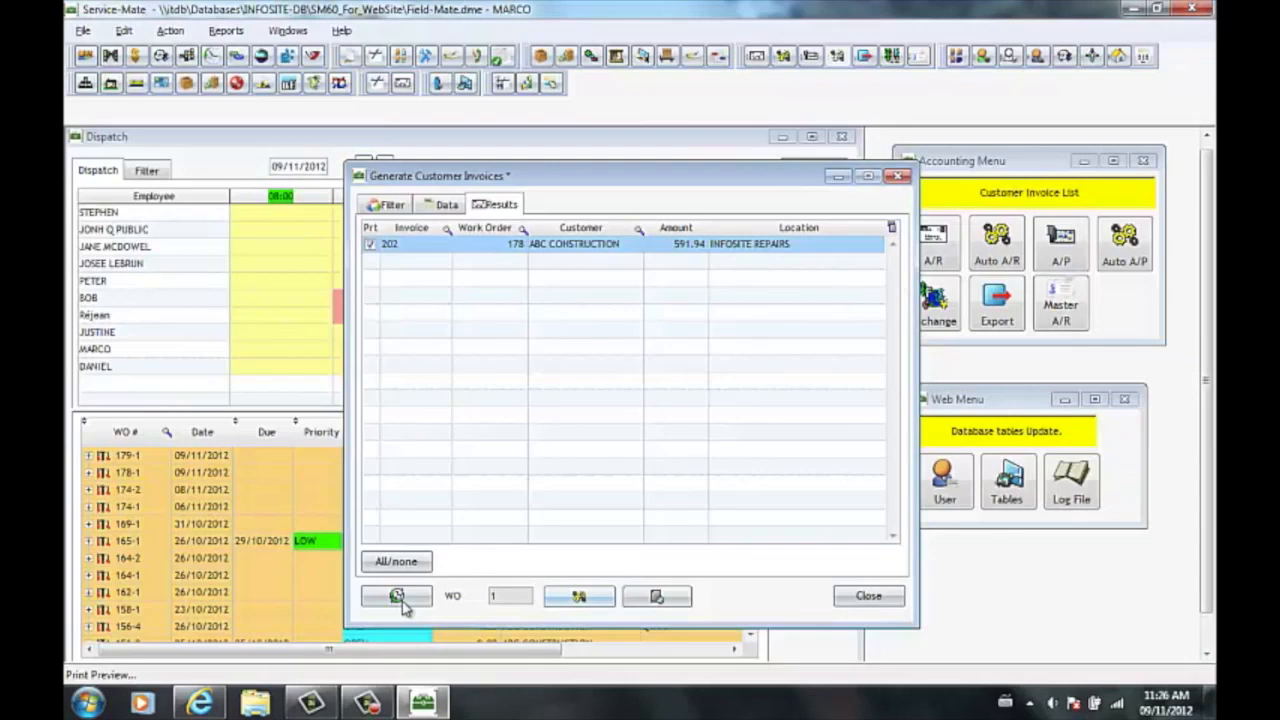
# Refresh the list of work orders ready for invoicing and close the Generate Customer Invoices window.
pyautogui.click(402, 601)
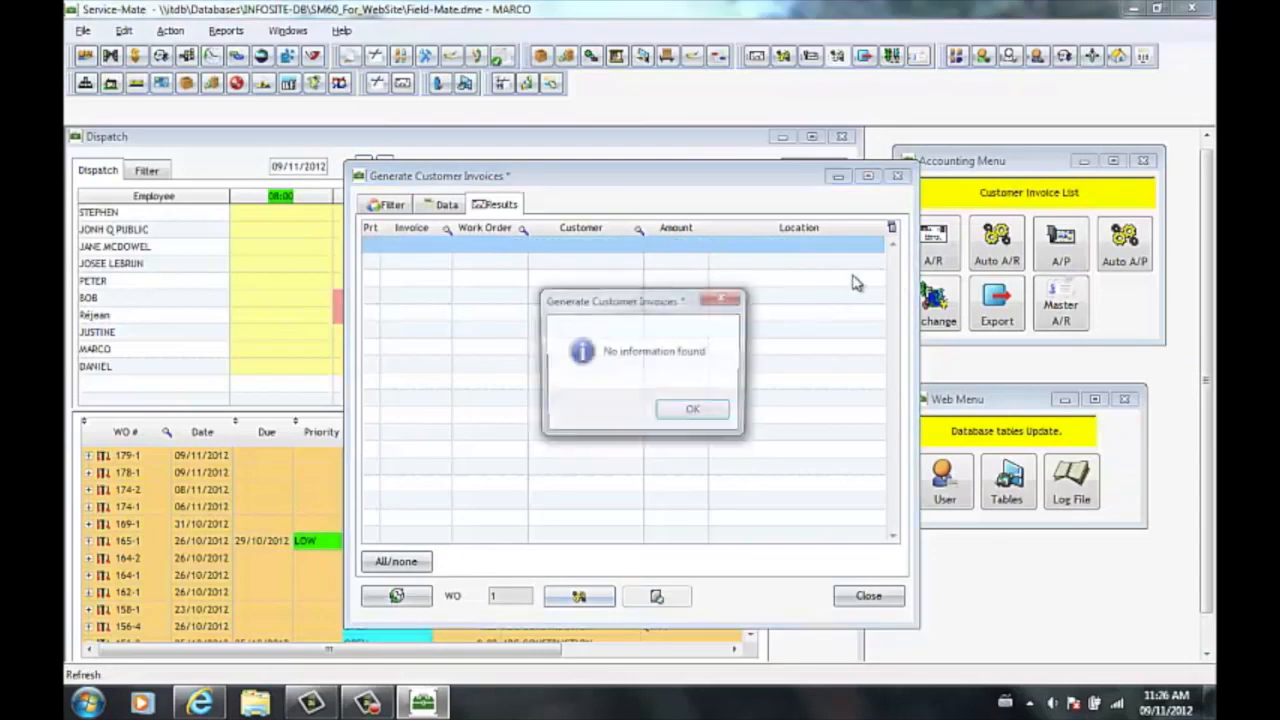
pyautogui.click(670, 411)
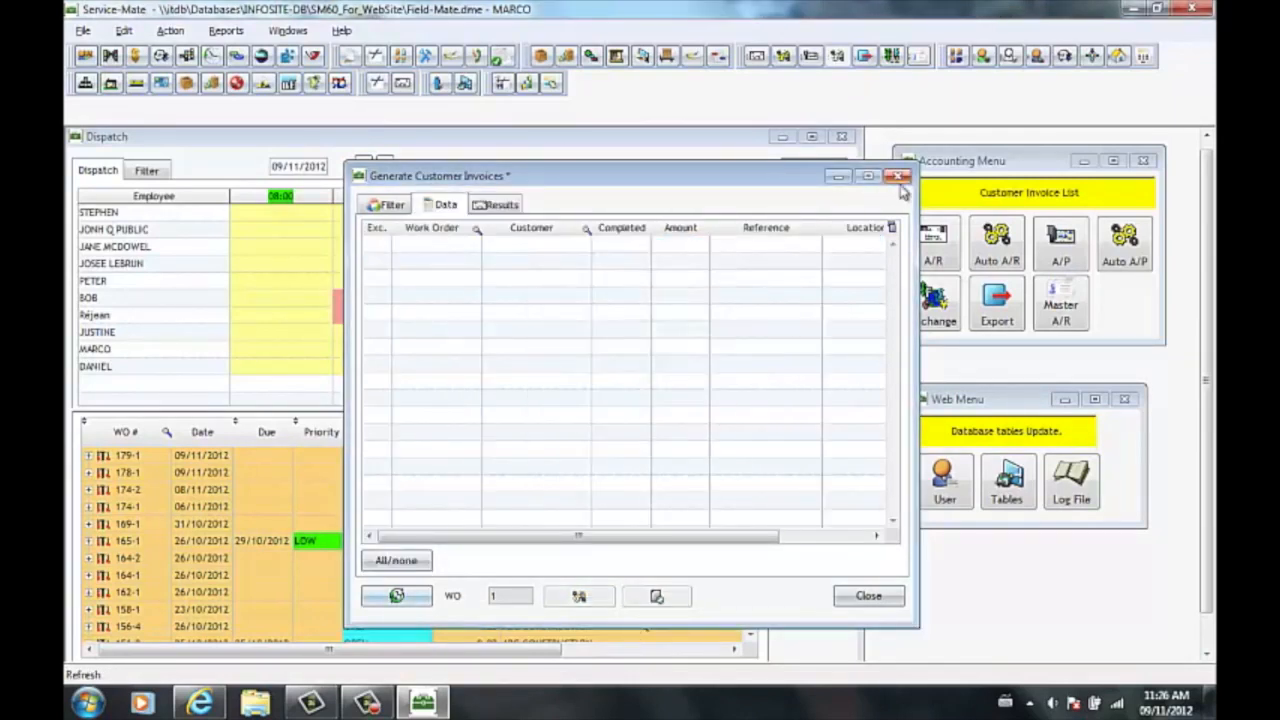
pyautogui.click(897, 176)
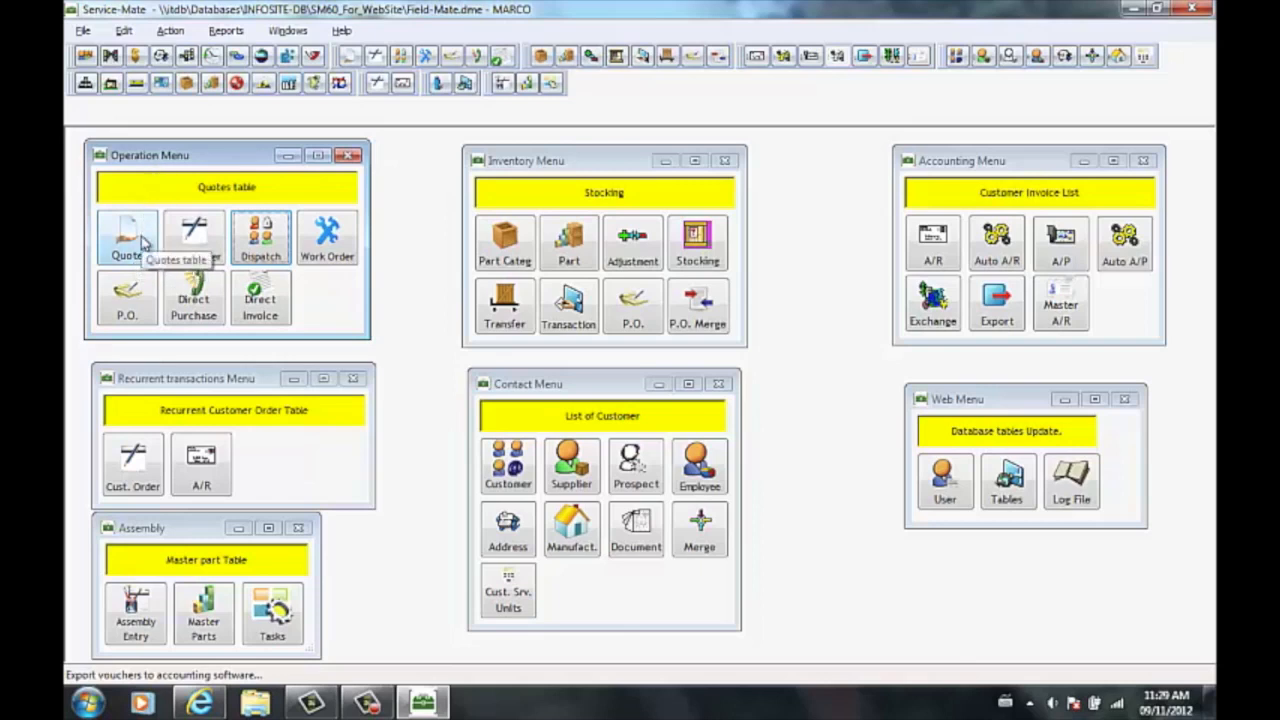
# Open the Quote Table and examine its general and date filter options.
pyautogui.click(141, 240)
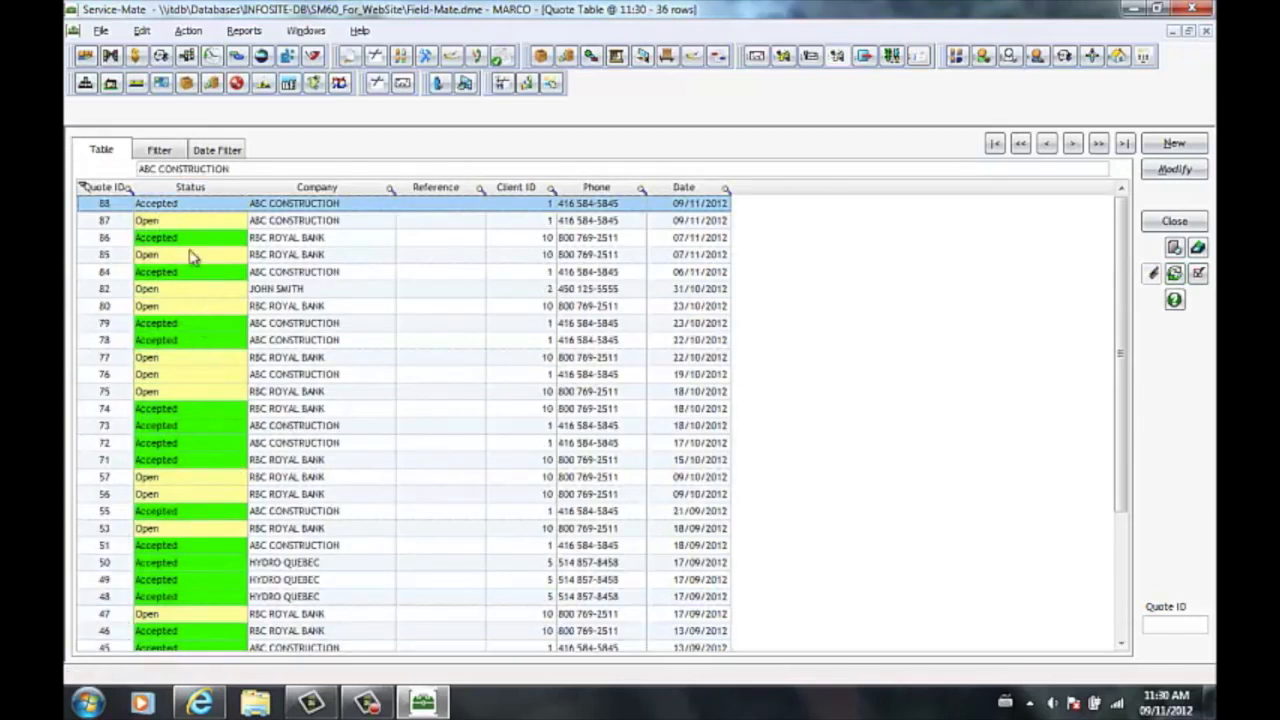
pyautogui.click(160, 150)
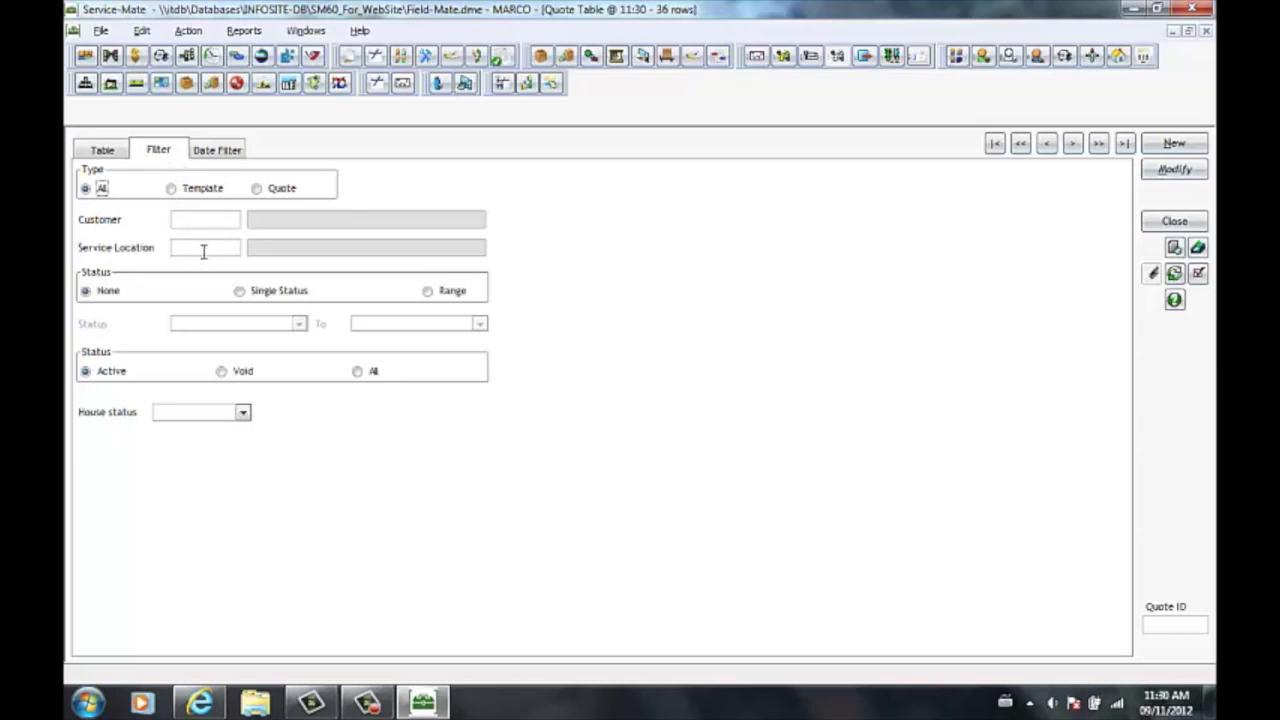
pyautogui.click(215, 152)
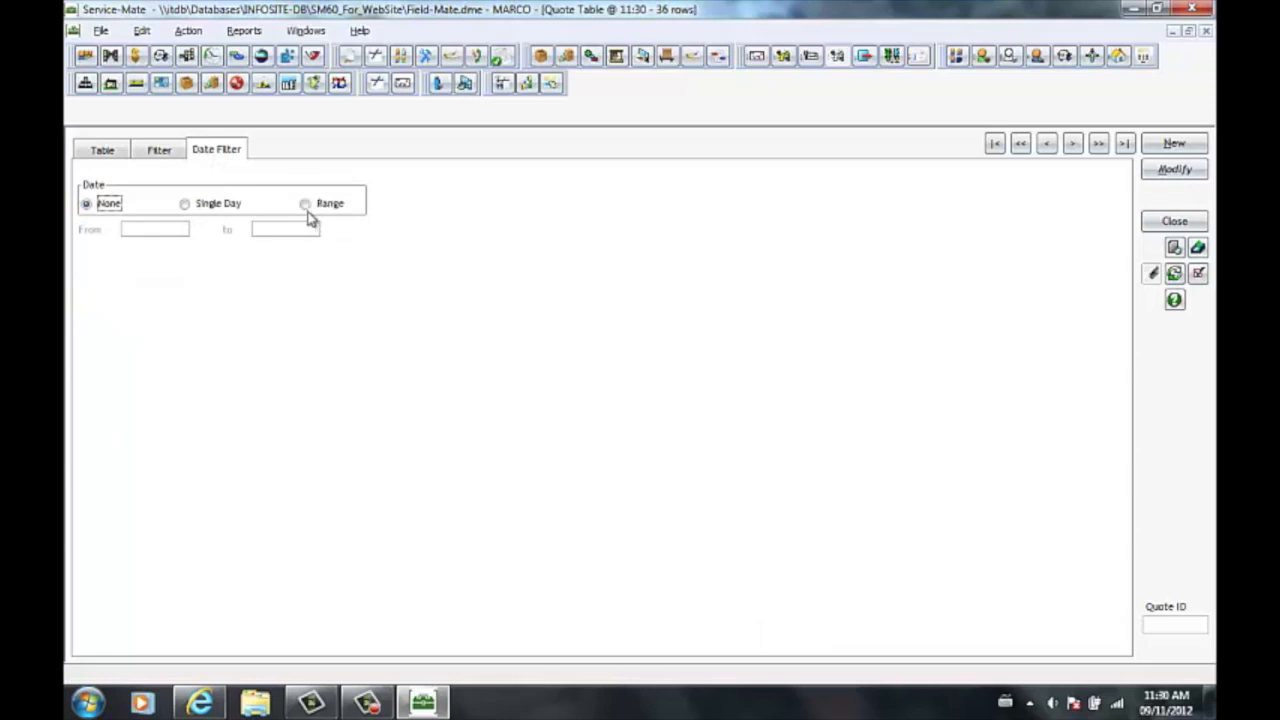
# Filter the quotes by a date range in October 2012, and close the Quote Table without saving its settings.
pyautogui.click(305, 203)
pyautogui.click(178, 232)
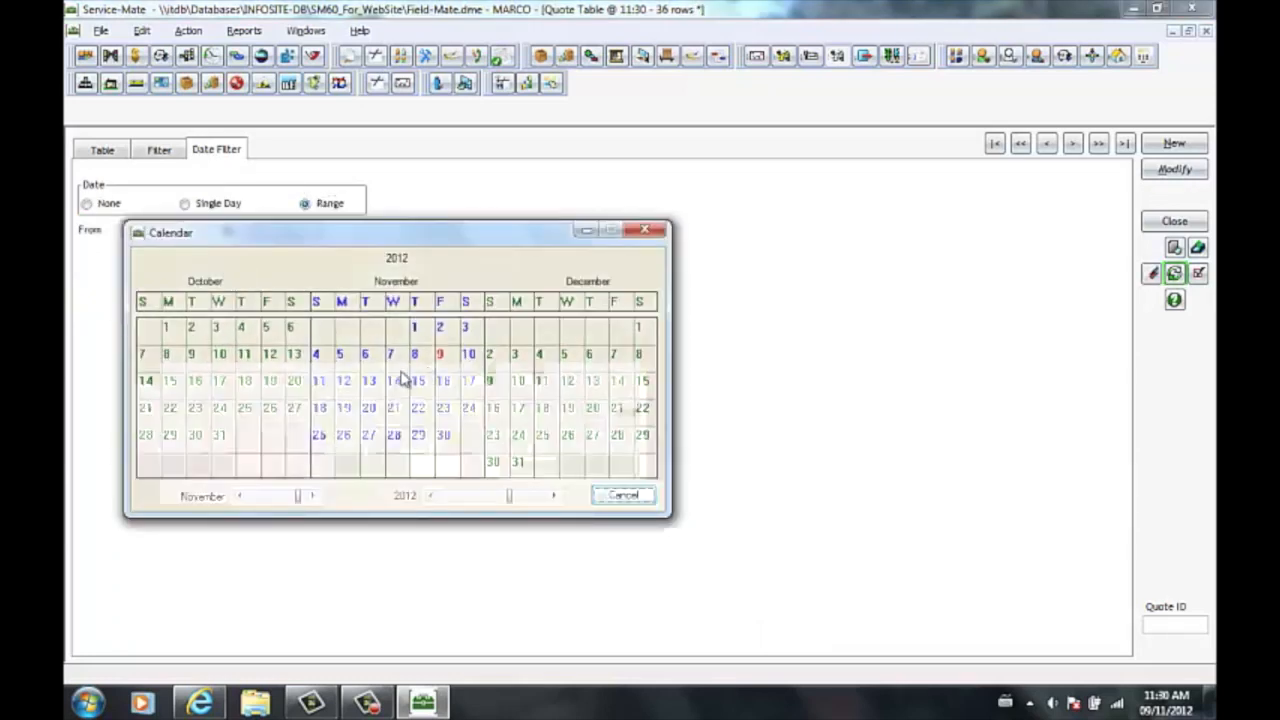
pyautogui.click(192, 330)
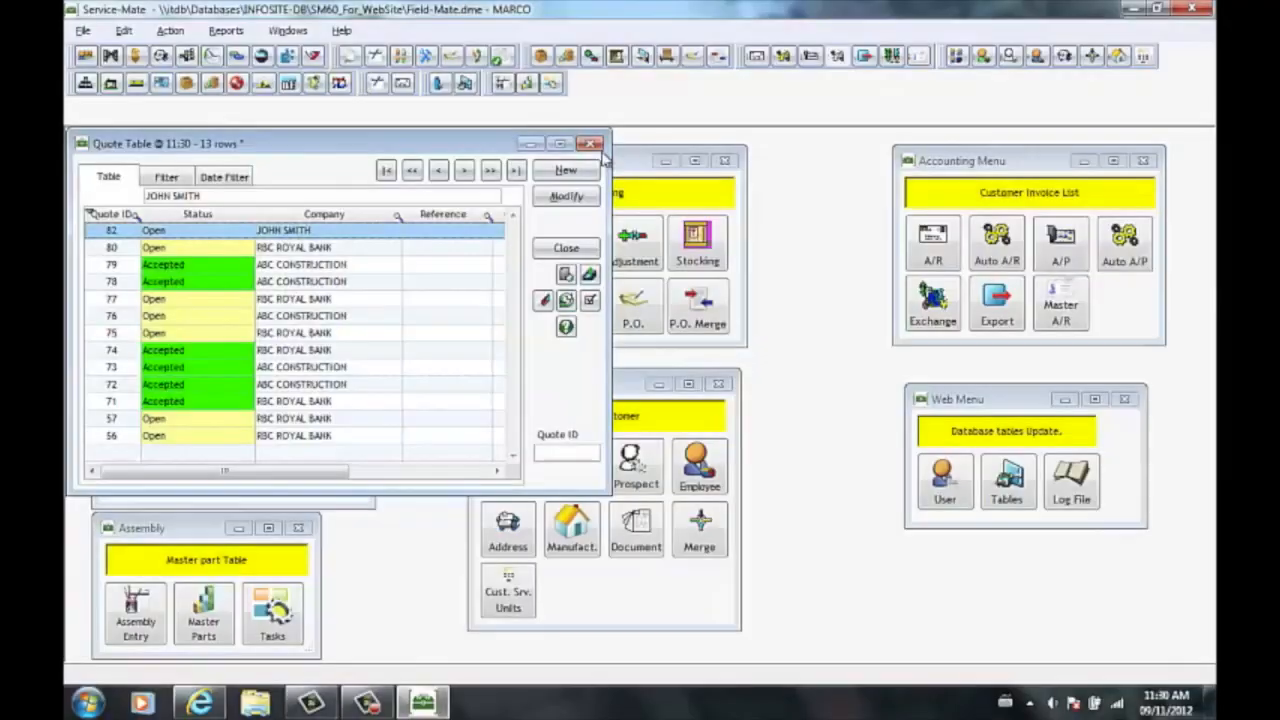
pyautogui.click(590, 144)
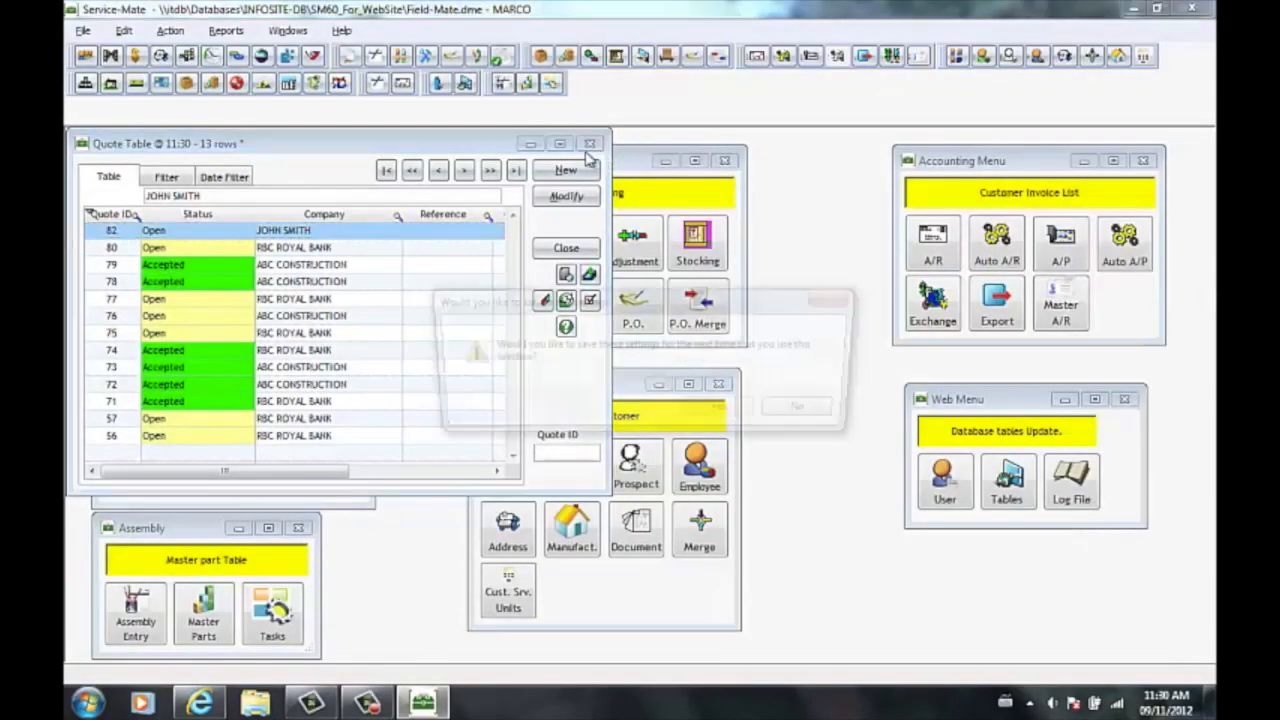
pyautogui.click(808, 412)
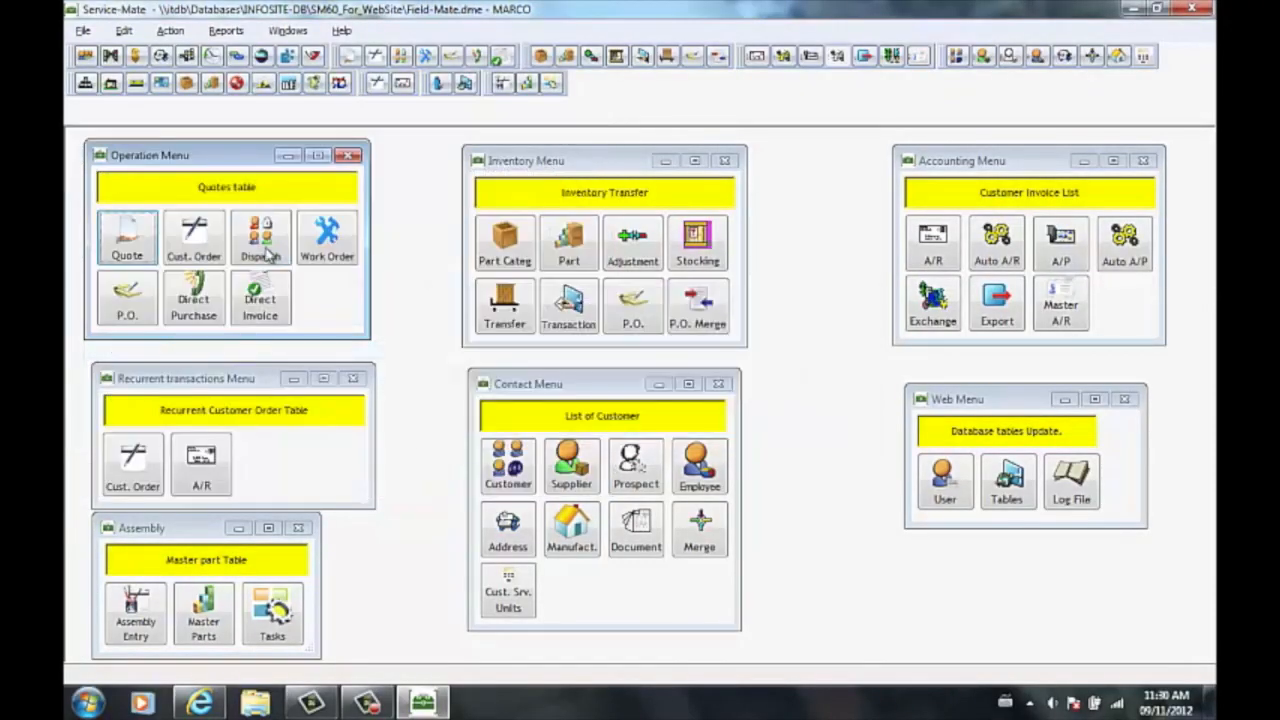
# Open the Customer Order Table full size, check its general and date filters, and return to the order list.
pyautogui.click(194, 235)
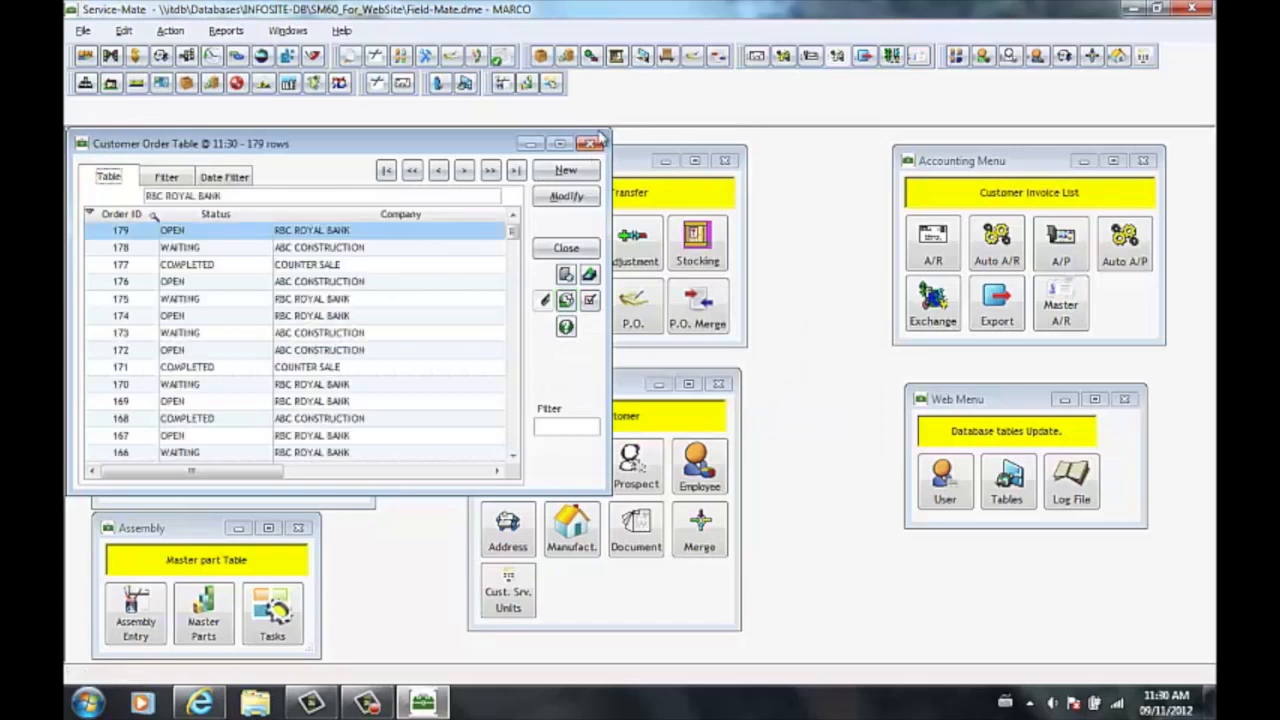
pyautogui.click(564, 143)
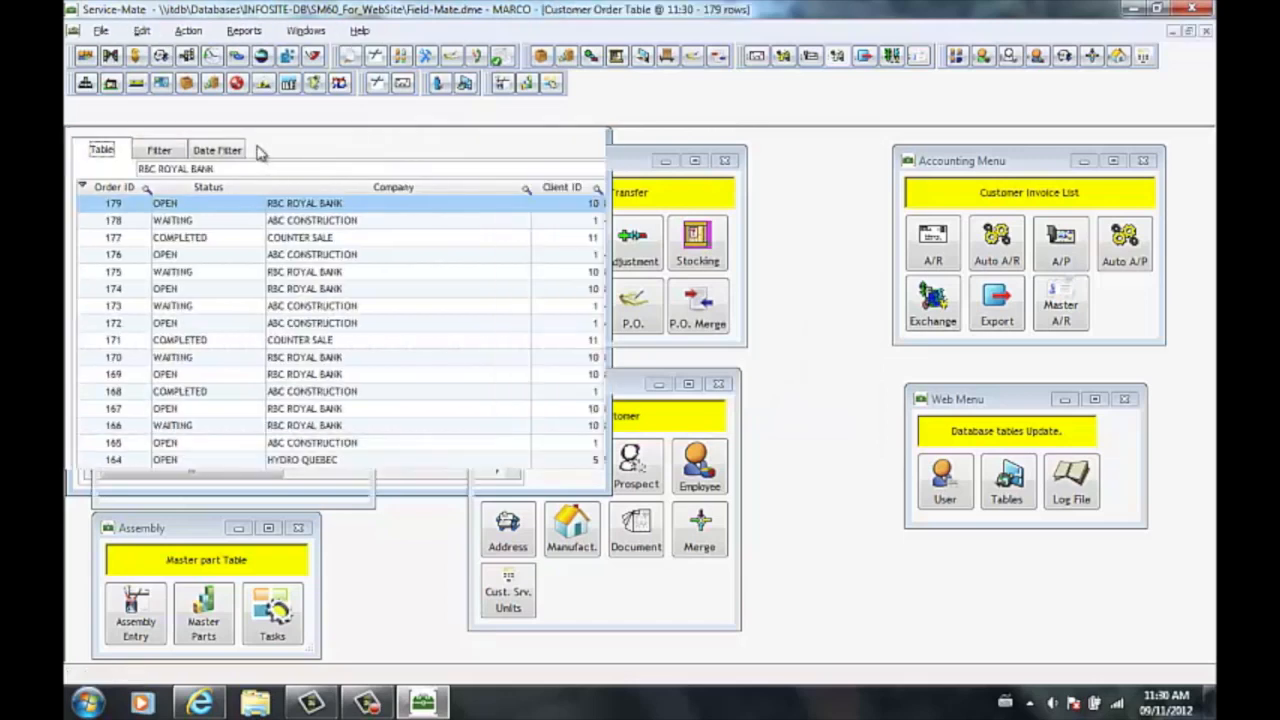
pyautogui.click(156, 152)
pyautogui.click(219, 152)
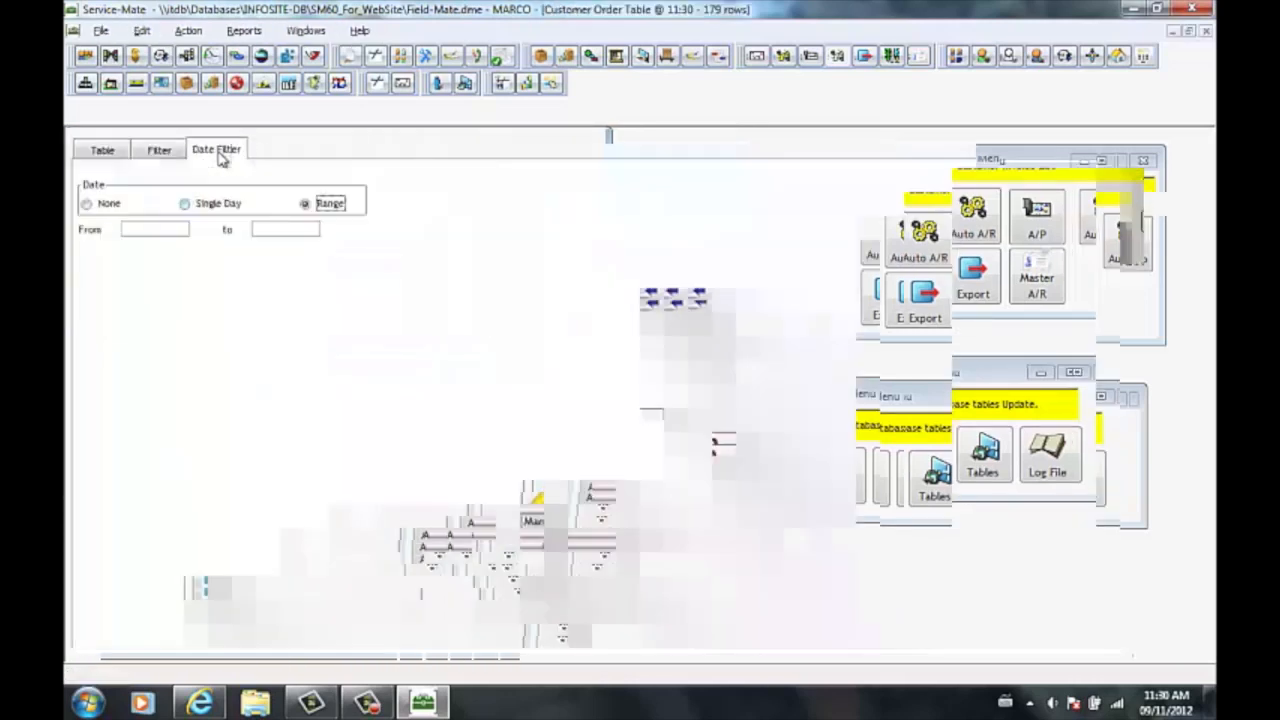
pyautogui.click(105, 152)
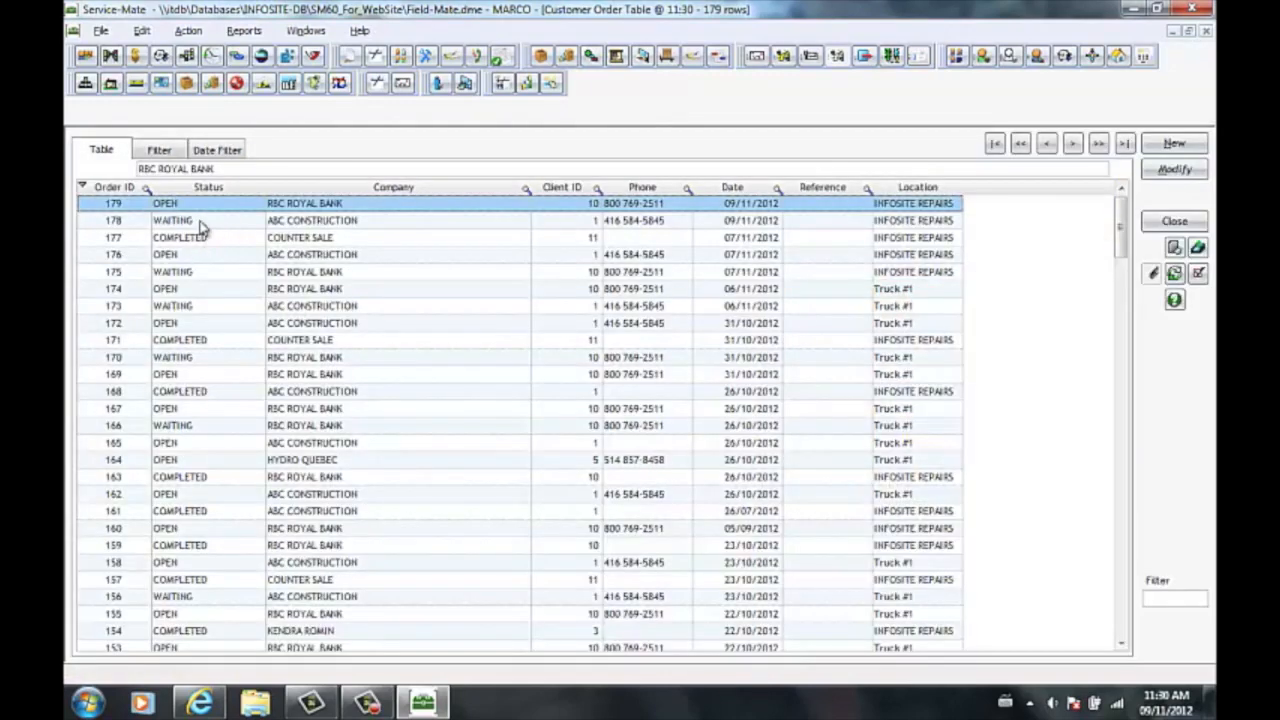
# Close the Customer Order Table, open the Work Order Table full size, examine its list, general and date filters, and return to the main menus.
pyautogui.click(1174, 221)
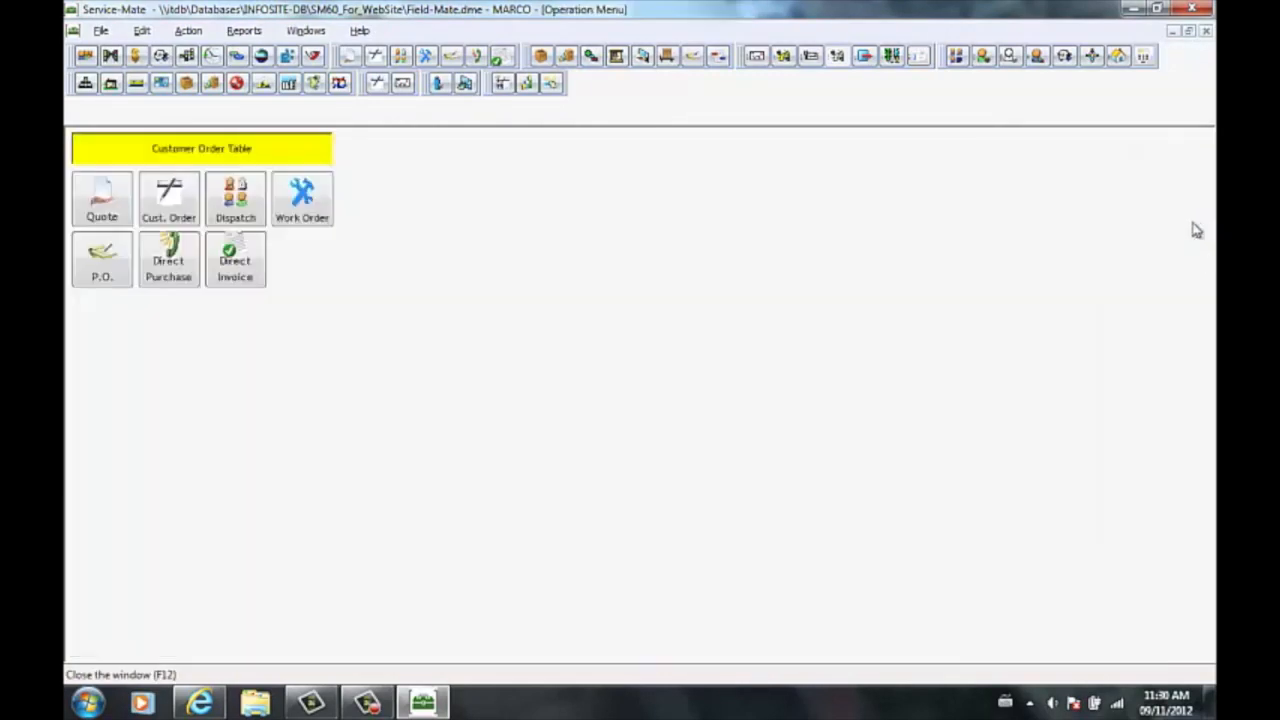
pyautogui.click(320, 195)
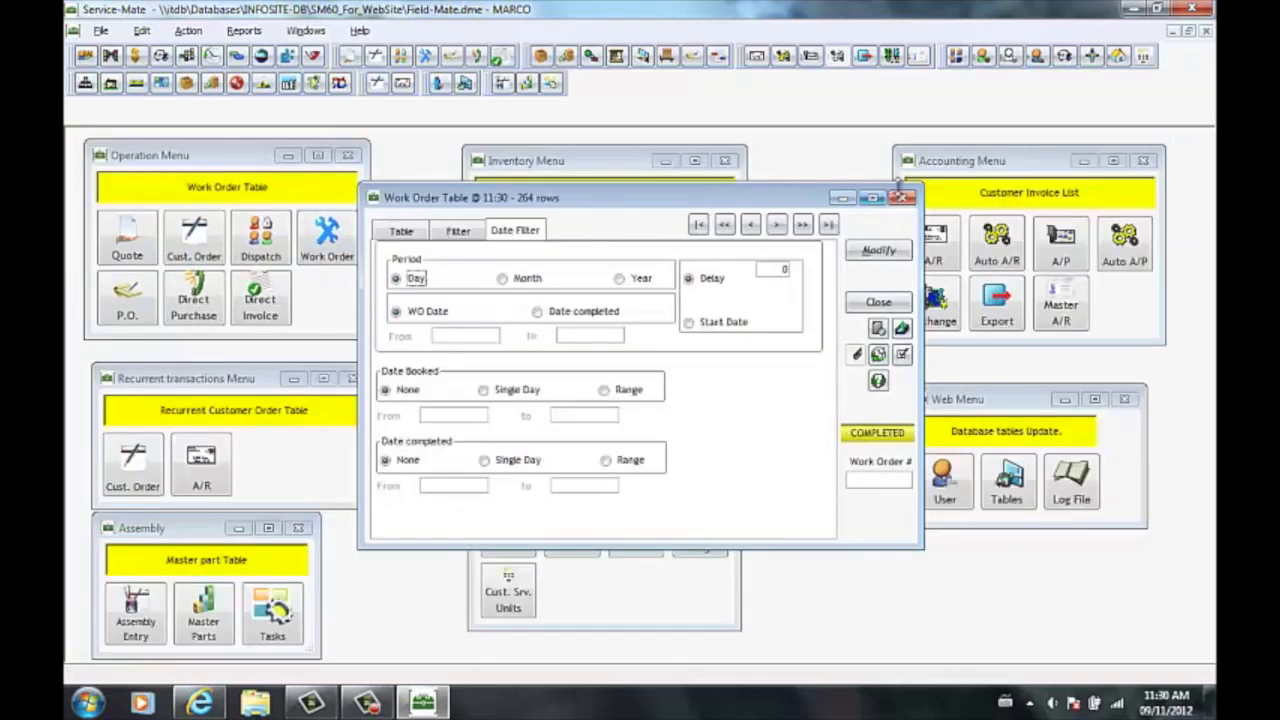
pyautogui.click(872, 197)
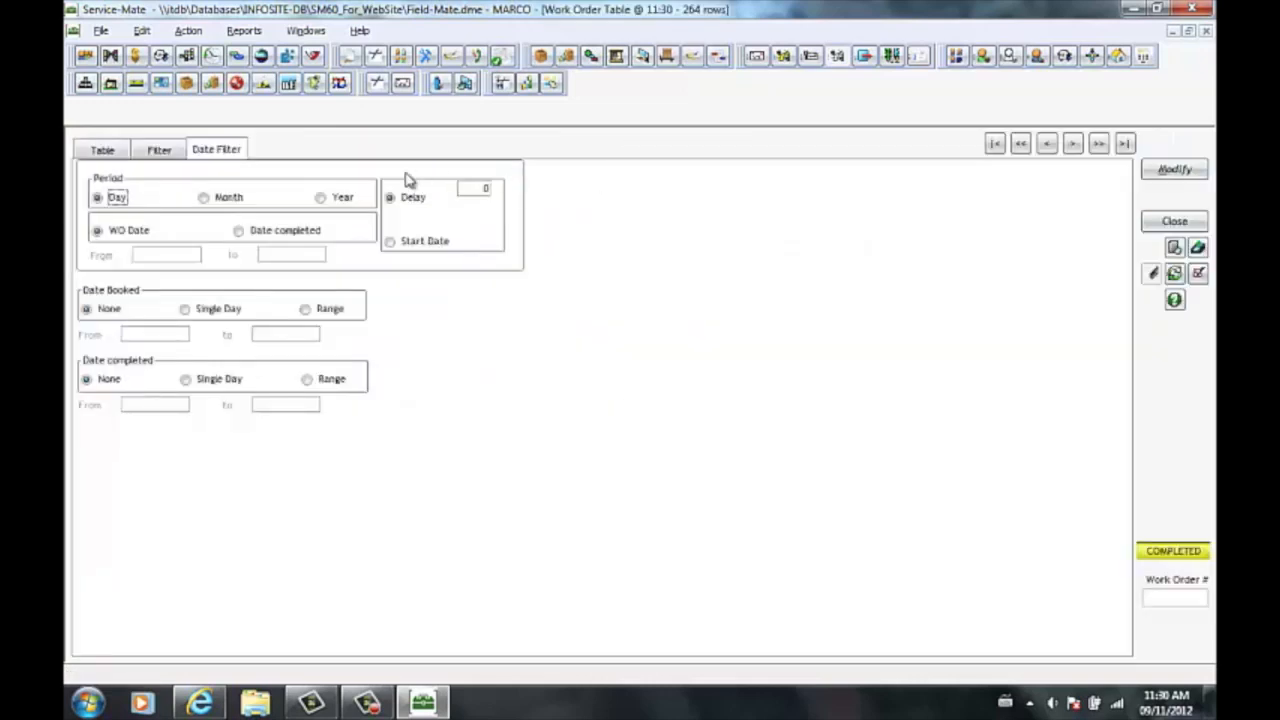
pyautogui.click(103, 150)
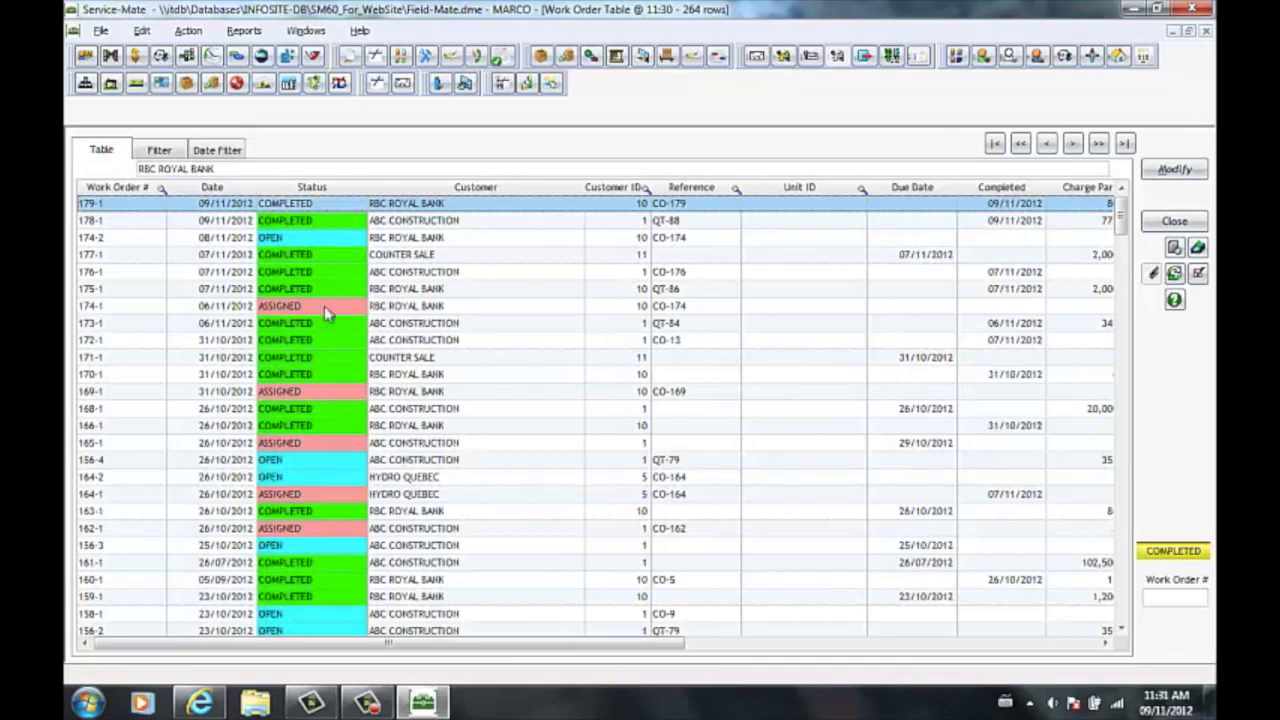
pyautogui.click(160, 152)
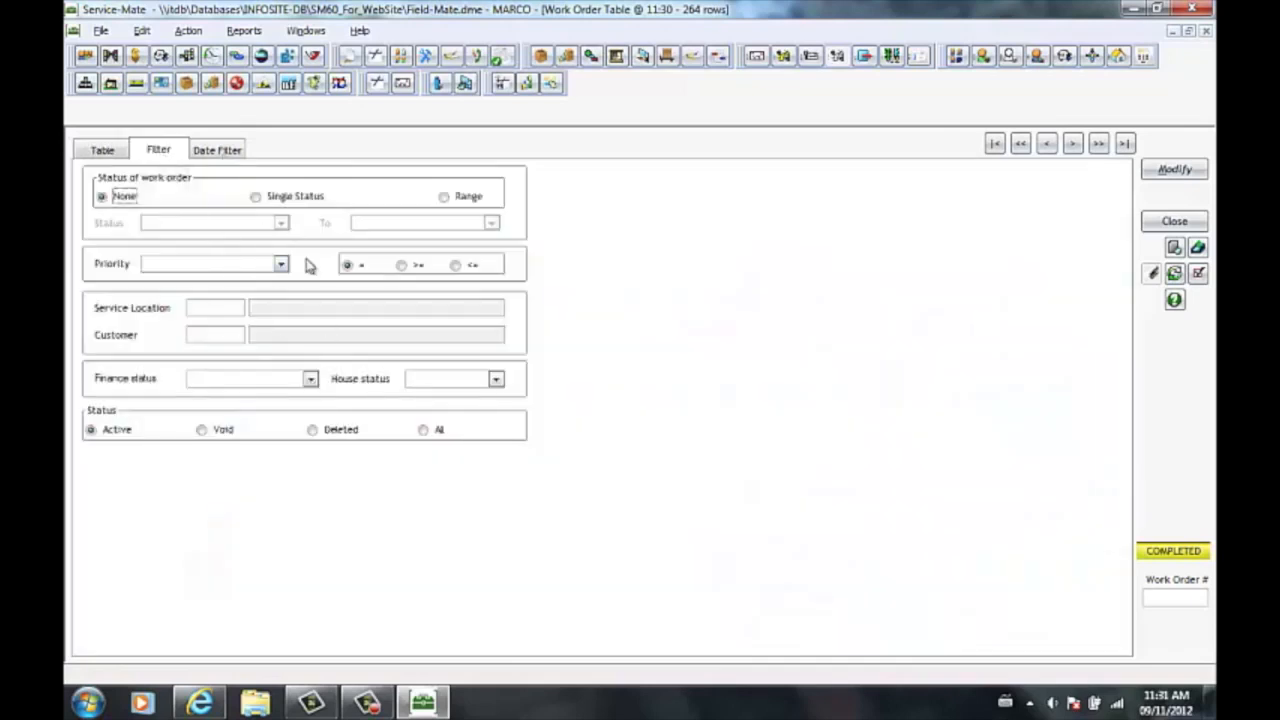
pyautogui.click(226, 151)
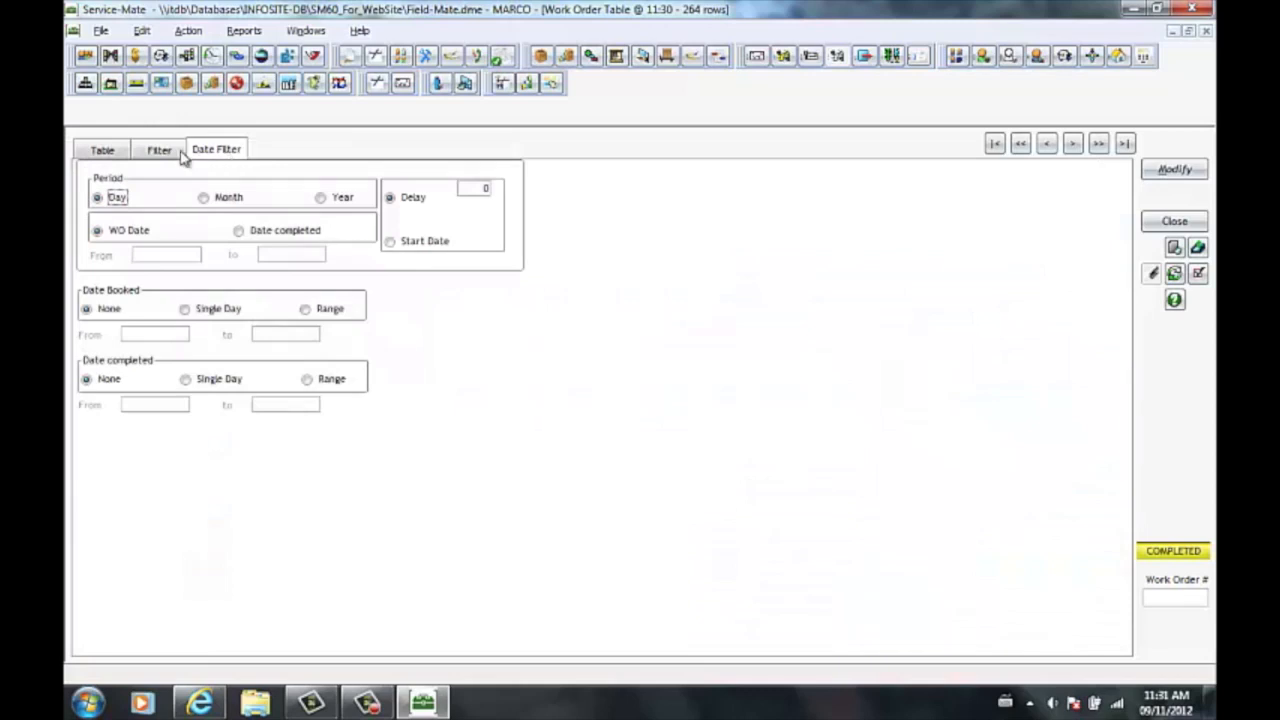
pyautogui.click(1195, 221)
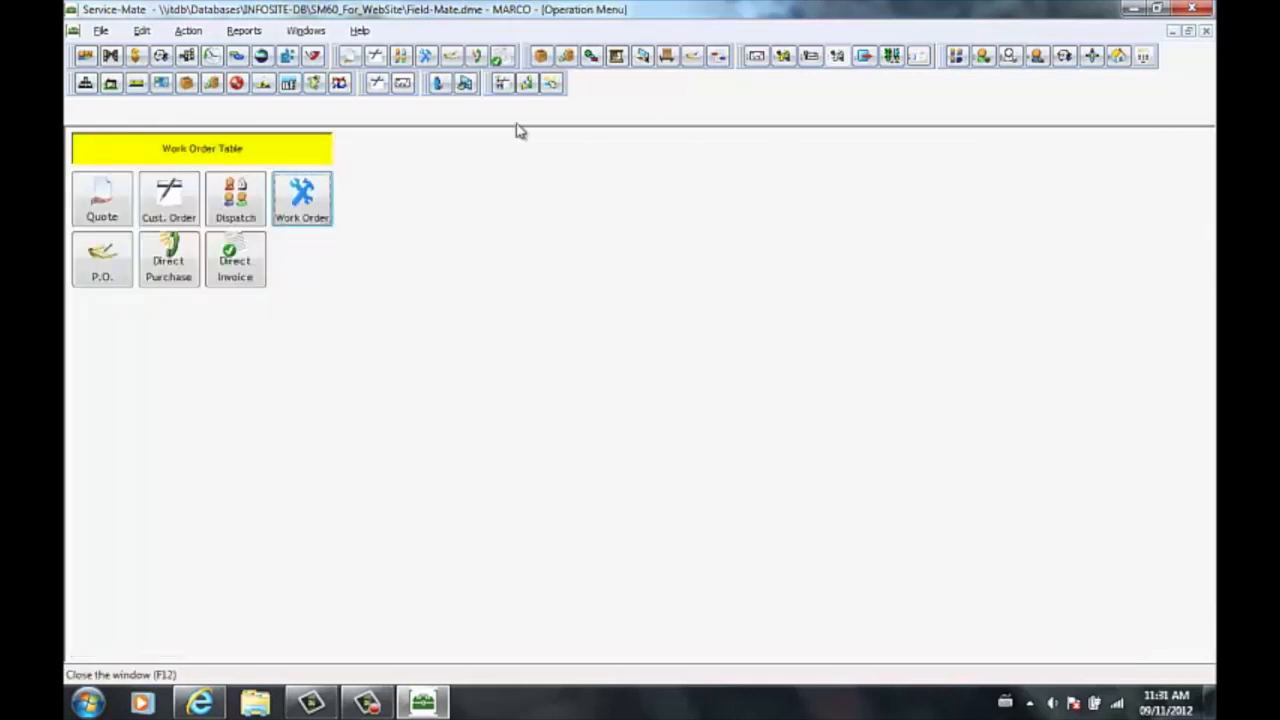
pyautogui.click(1188, 31)
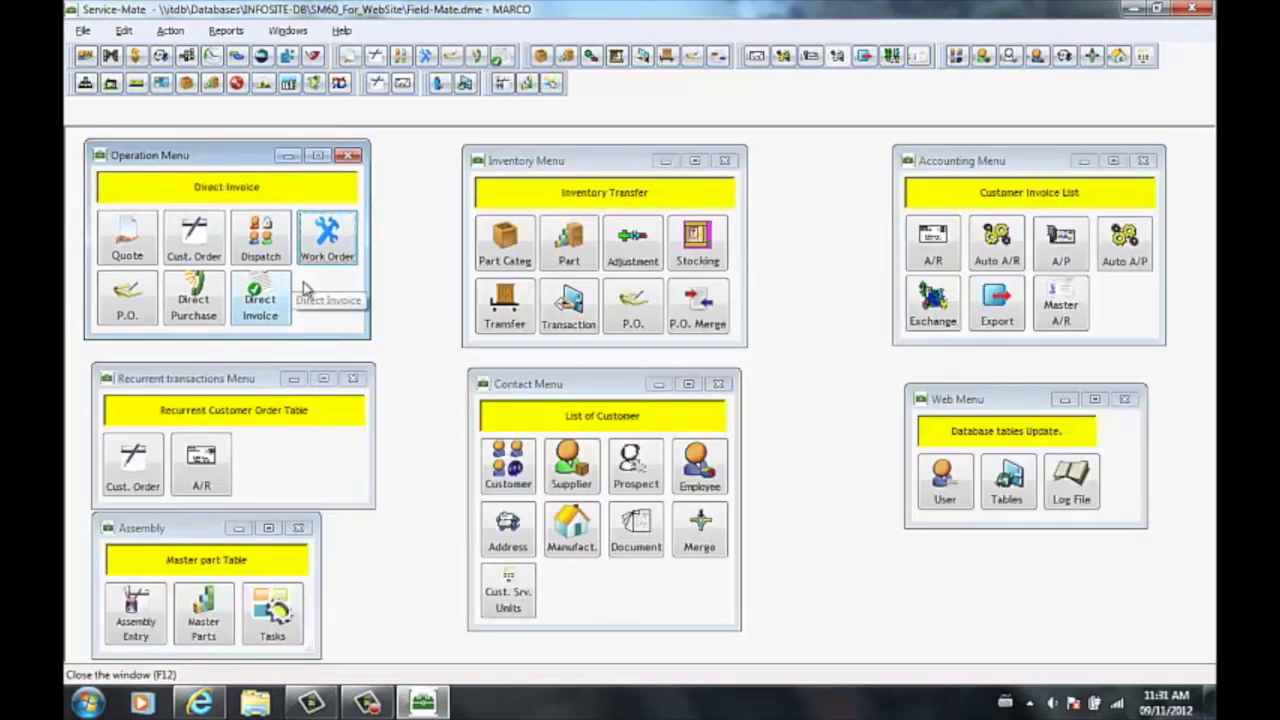
# Start a direct purchase from PAULS ELECTRICAL SUPPLIES and add 23 units of supplier-filtered part 201, COPPER CABLE.
pyautogui.click(218, 312)
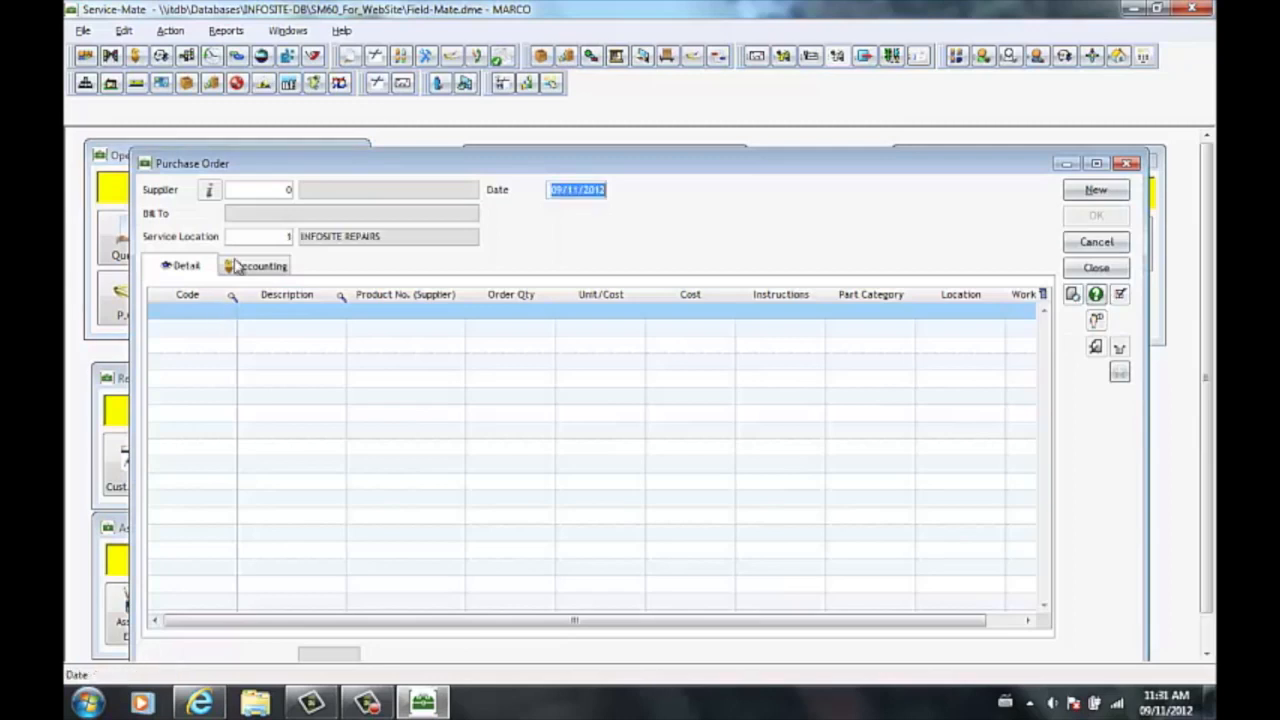
pyautogui.doubleClick(267, 188)
pyautogui.doubleClick(341, 300)
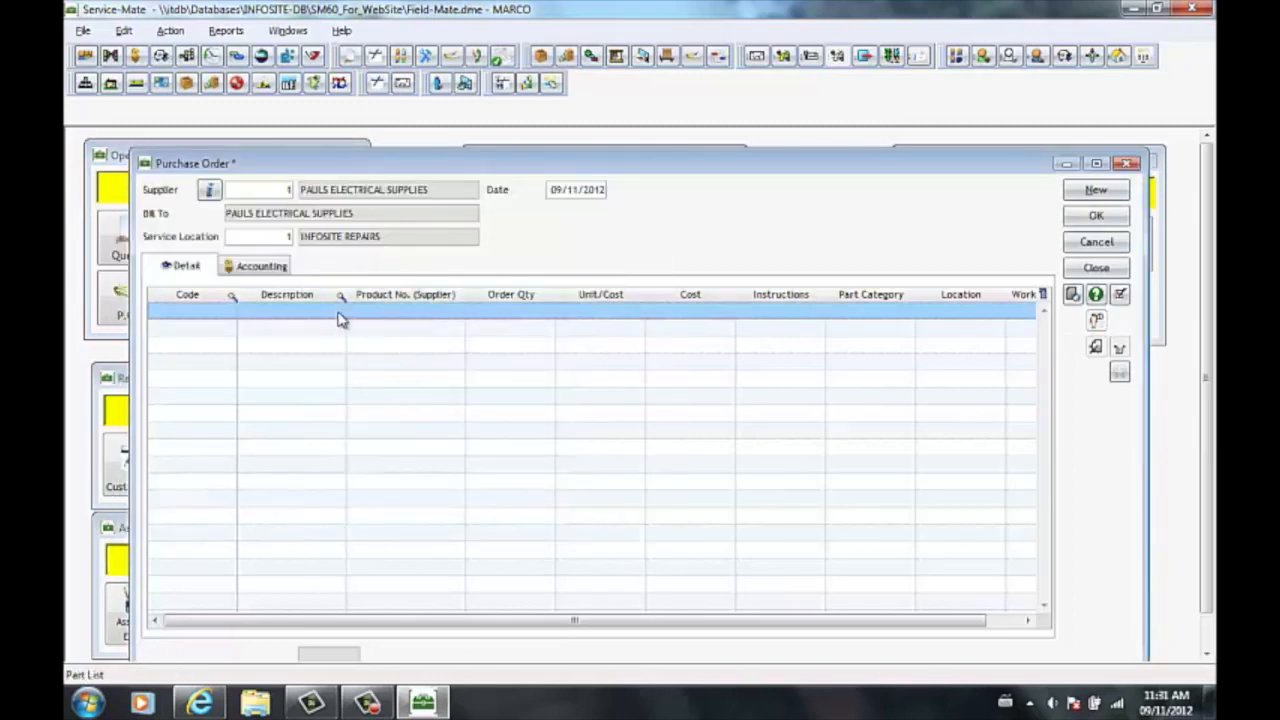
pyautogui.rightClick(339, 318)
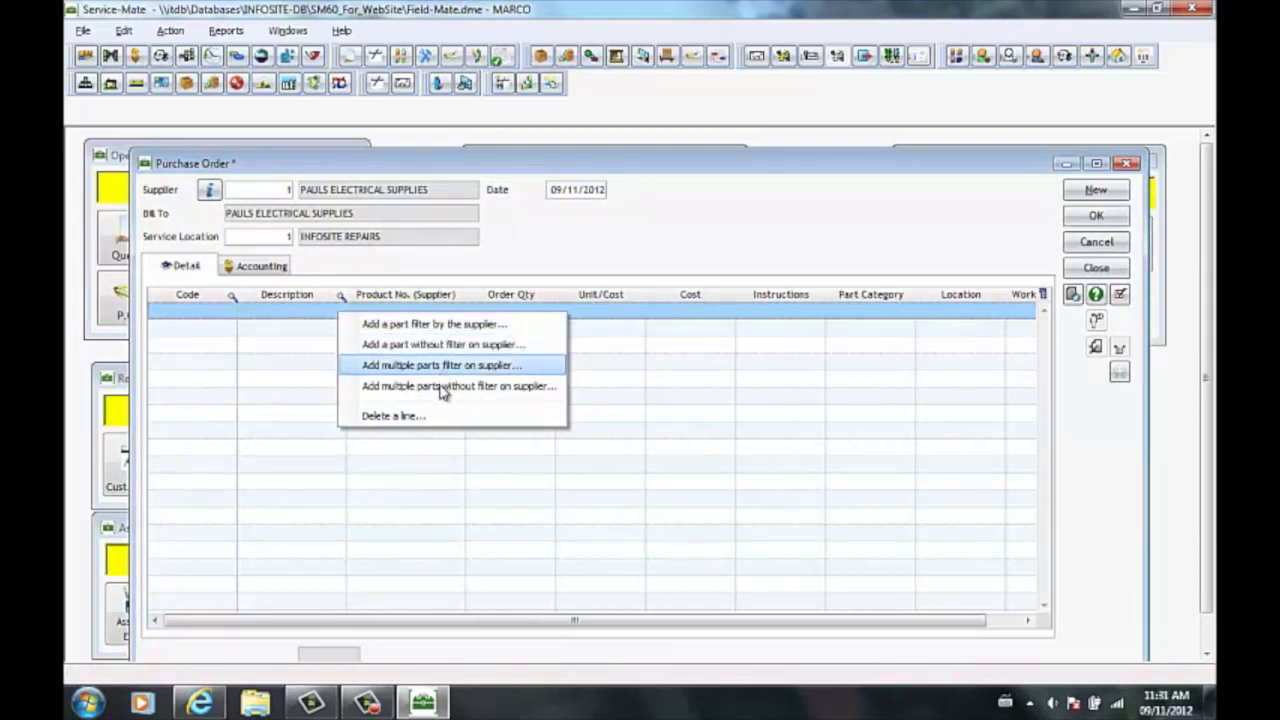
pyautogui.click(449, 326)
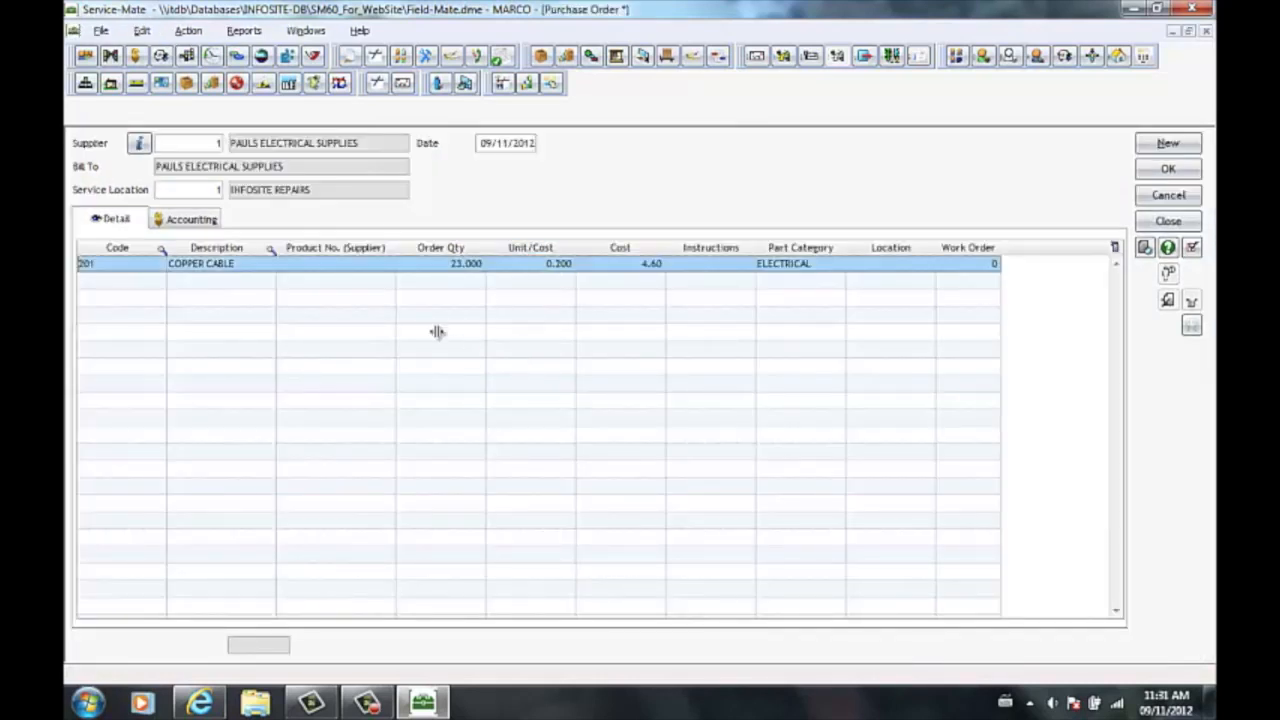
# Check the accounting details of the COPPER CABLE purchase and save the purchase order.
pyautogui.click(203, 220)
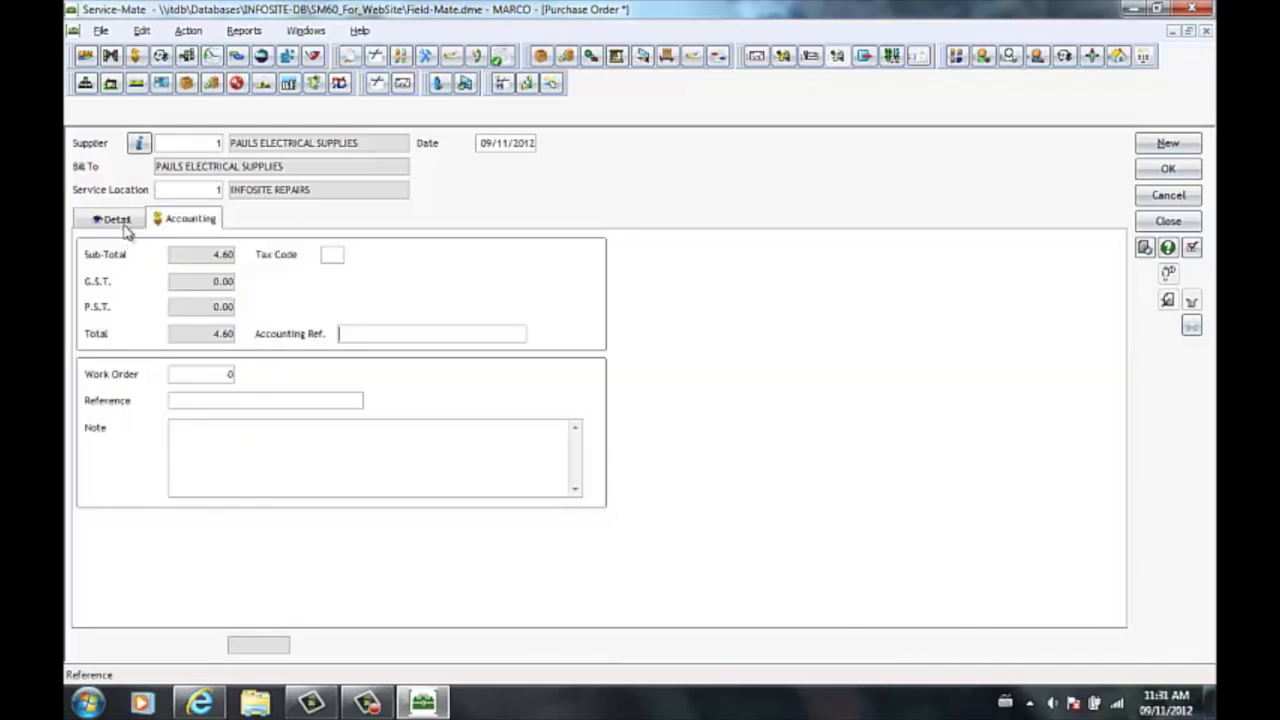
pyautogui.click(122, 223)
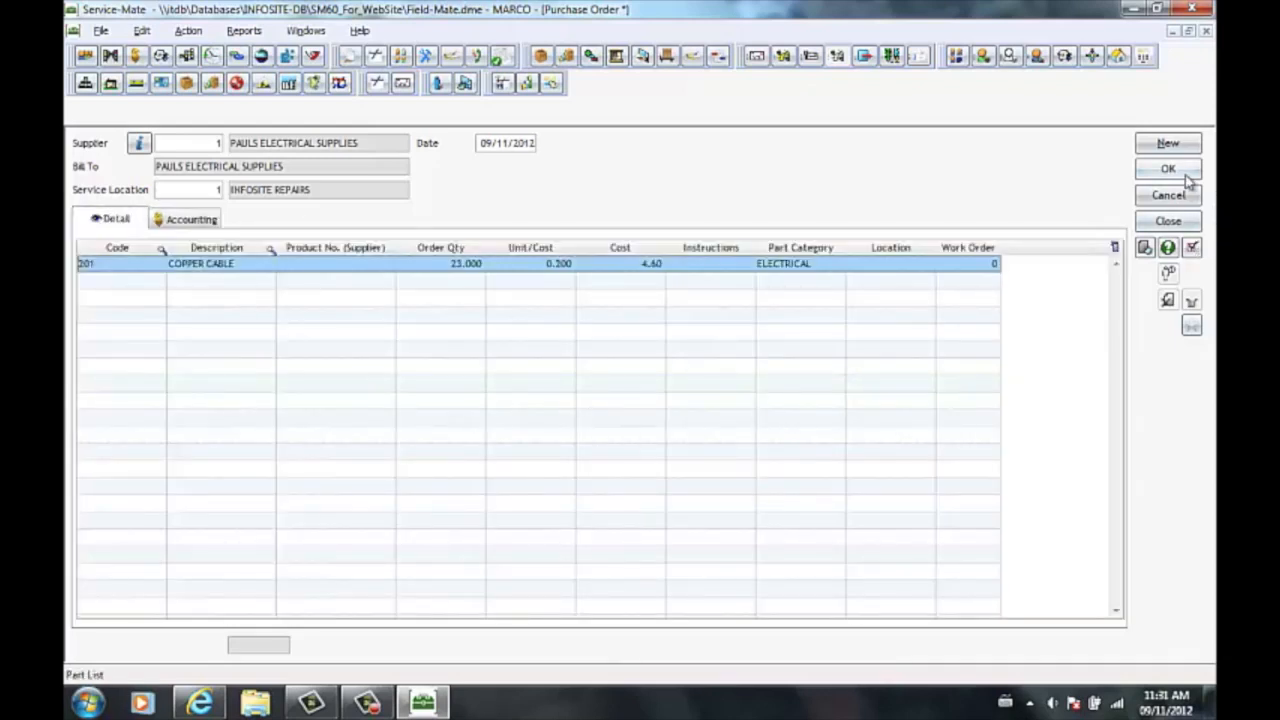
pyautogui.click(1180, 170)
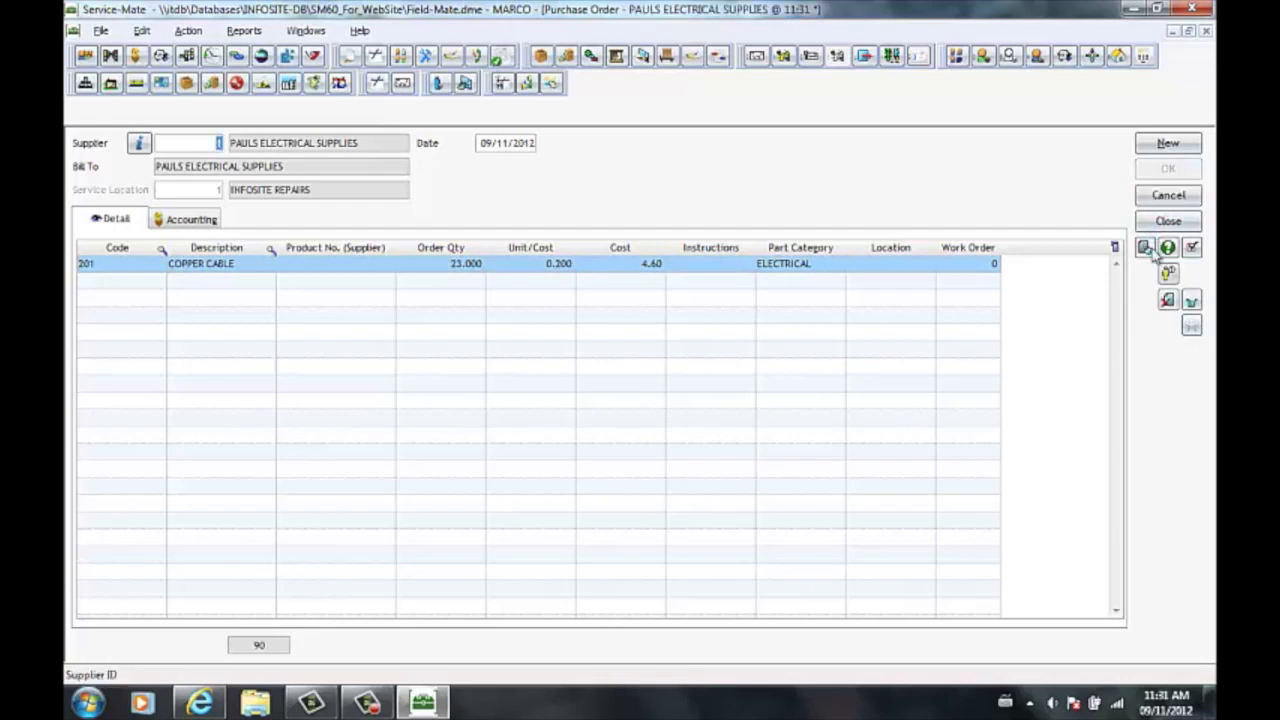
# Preview the purchase order form full size, look it over, and close both the preview and the purchase order.
pyautogui.click(1148, 249)
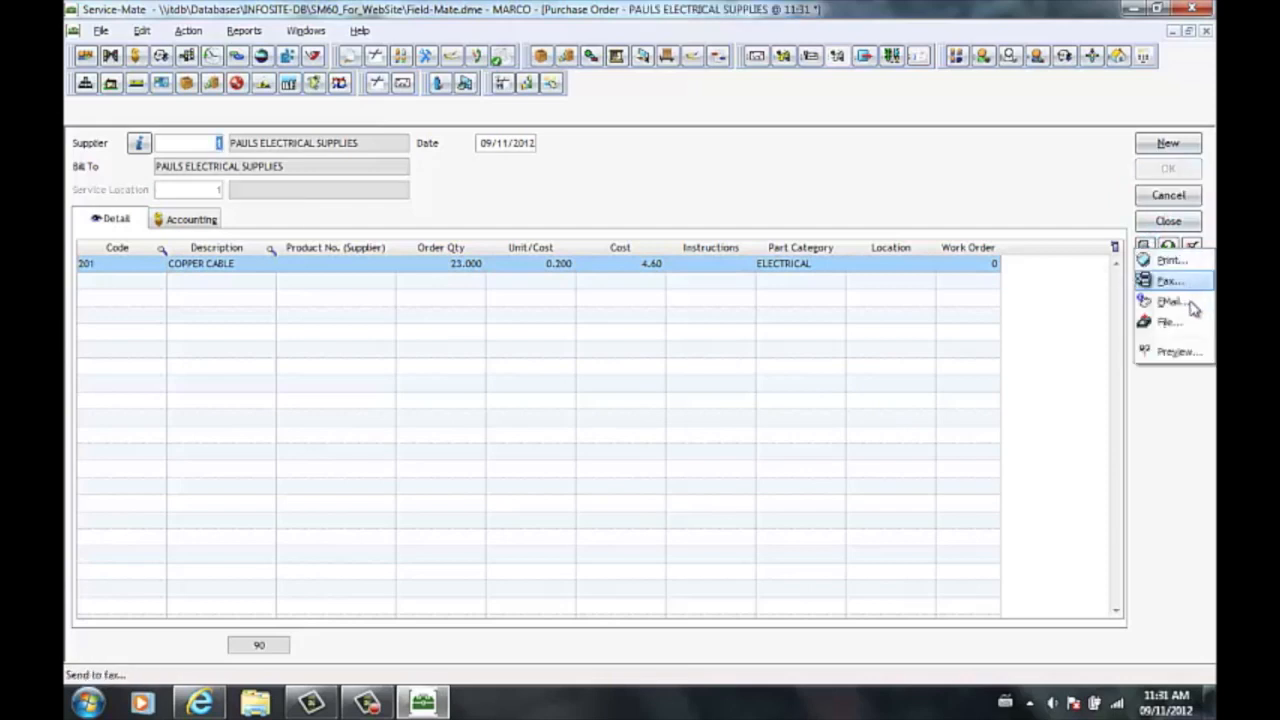
pyautogui.click(1194, 355)
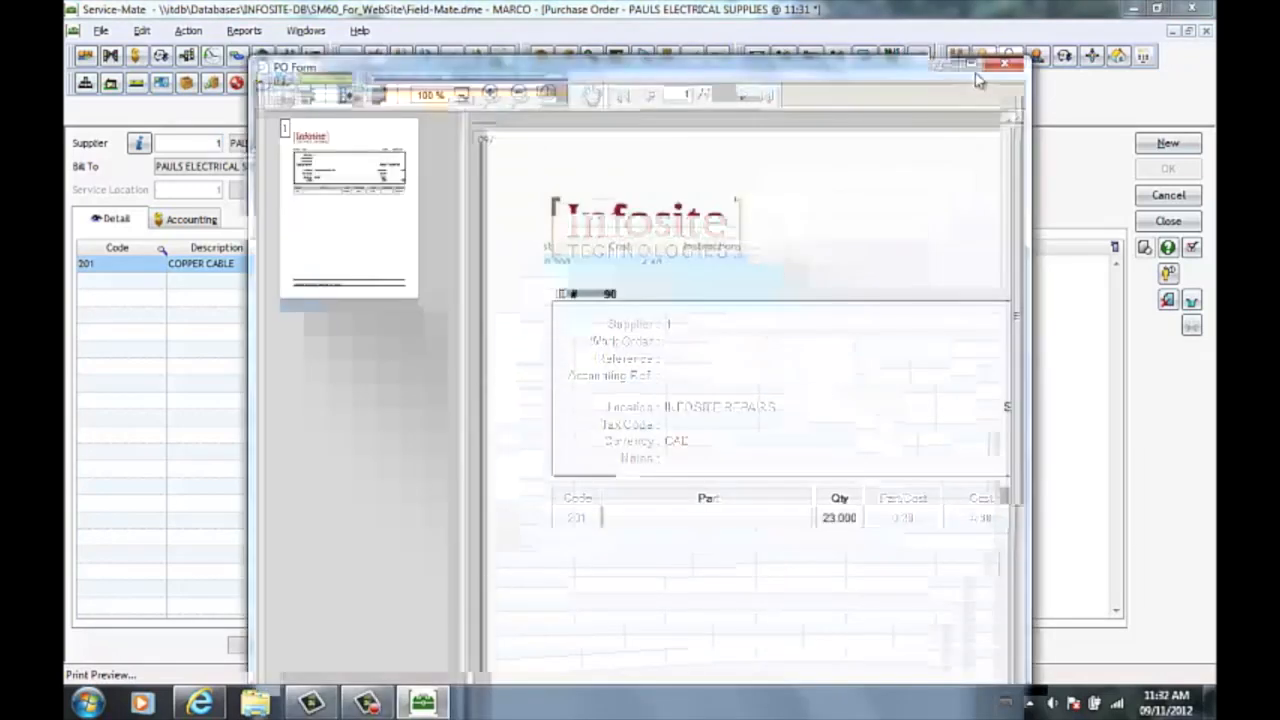
pyautogui.click(974, 68)
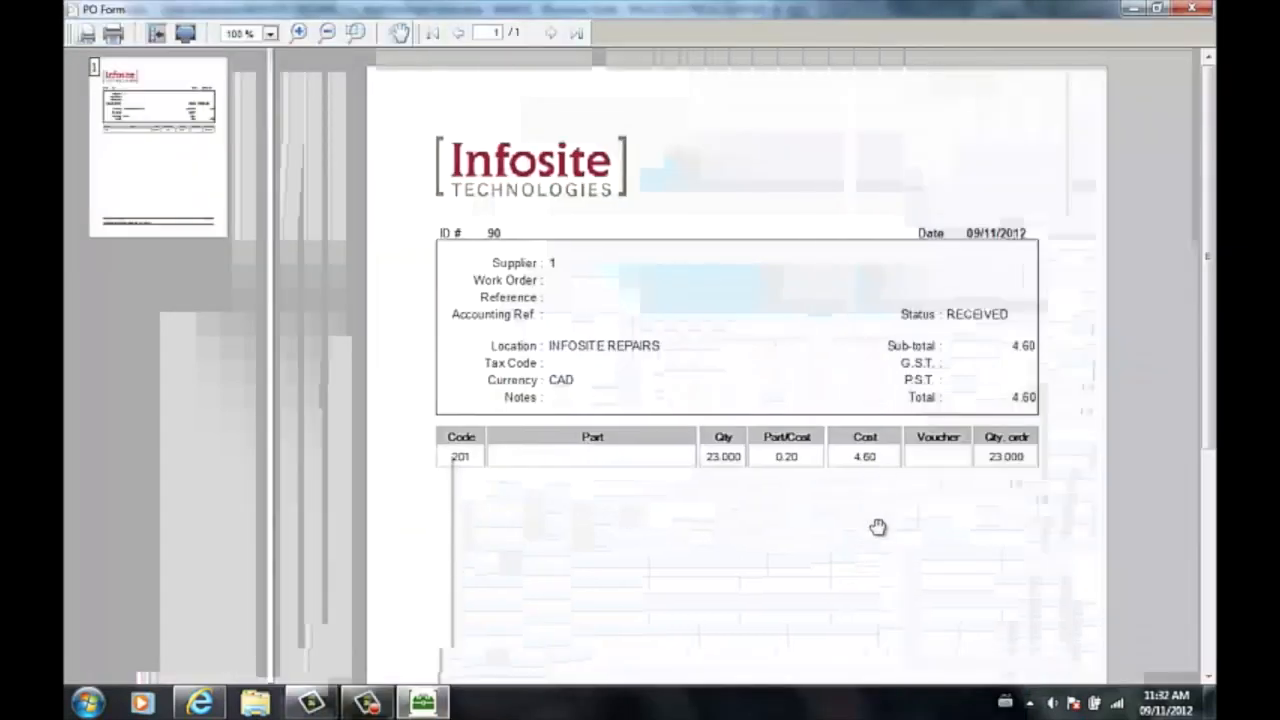
pyautogui.scroll(-4, 877, 527)
pyautogui.scroll(3, 863, 449)
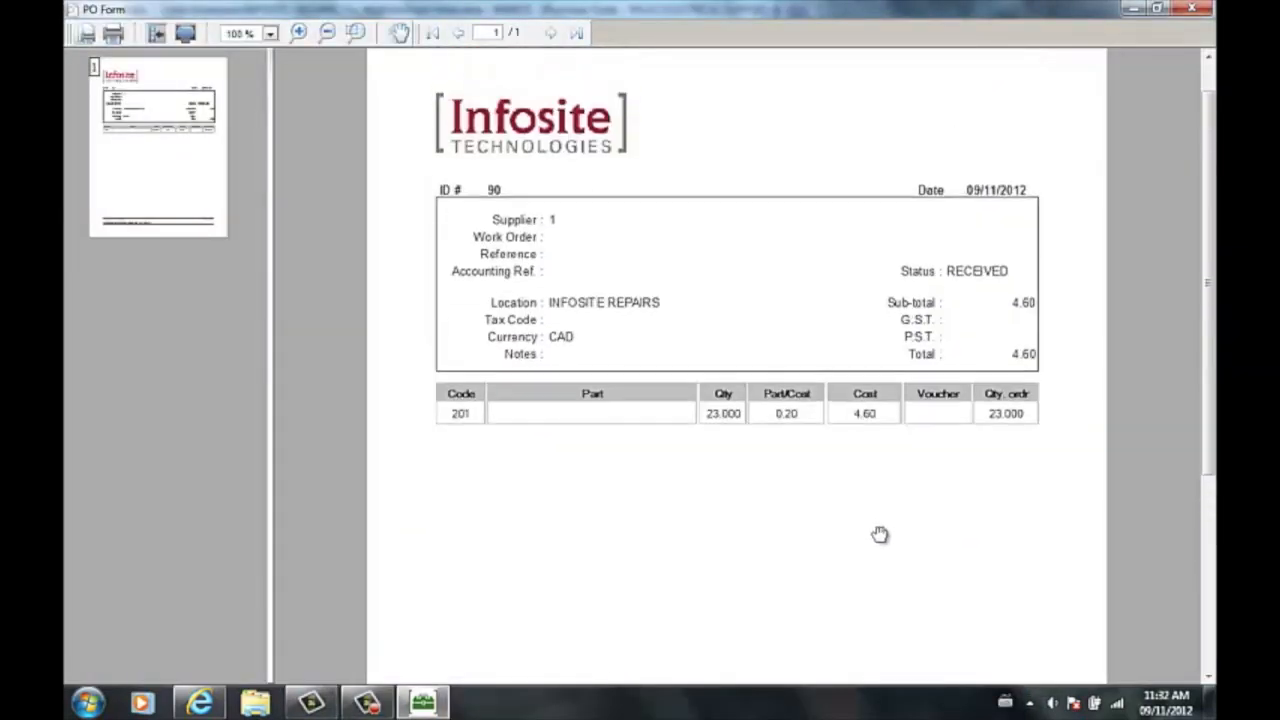
pyautogui.moveTo(880, 535); pyautogui.dragTo(884, 568)
pyautogui.click(1190, 9)
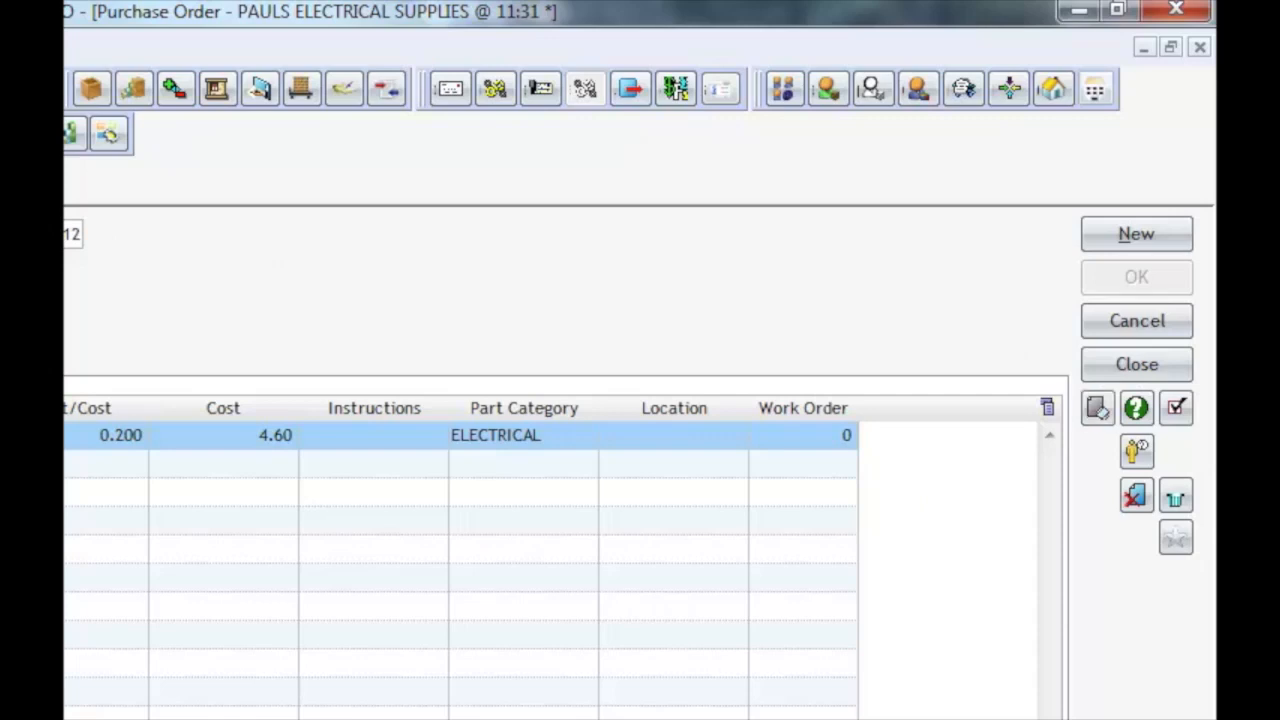
pyautogui.click(1170, 364)
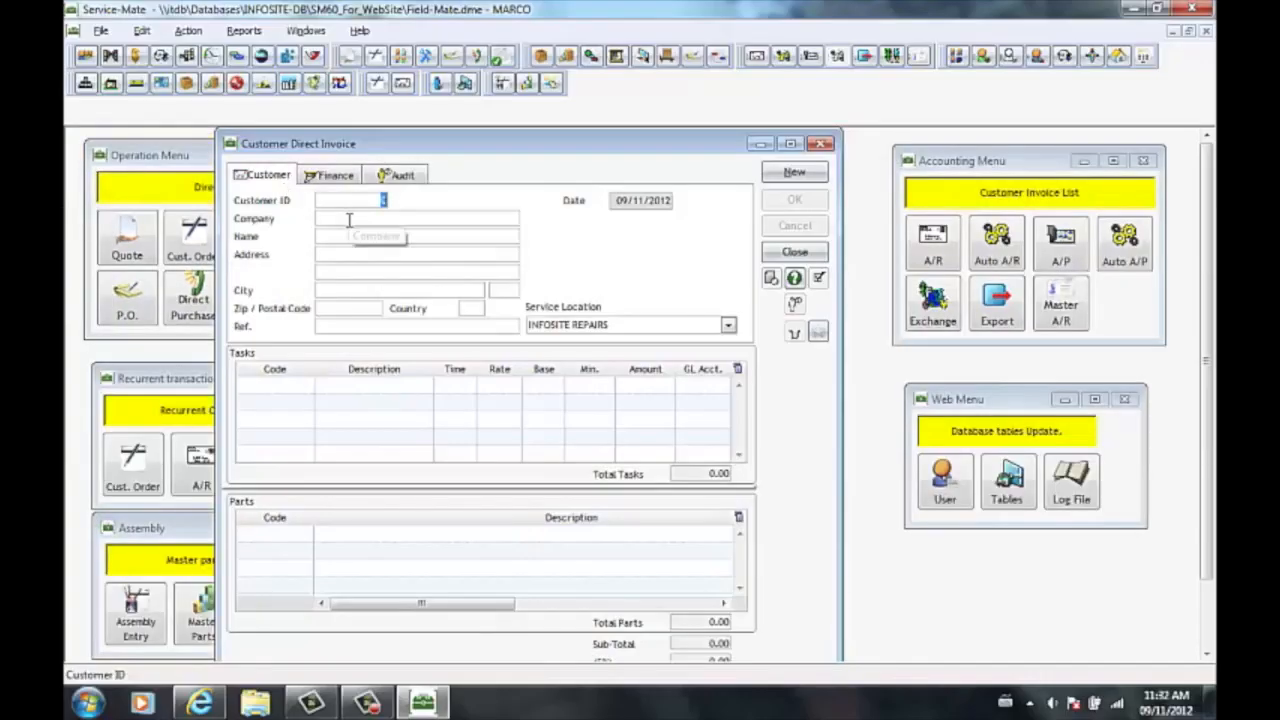
# Fill in a direct invoice for the company COUNTER SALE and add one unit of part 3400, LENNOX COWB OIL.
pyautogui.click(349, 220)
pyautogui.write('COUNTER SALE')
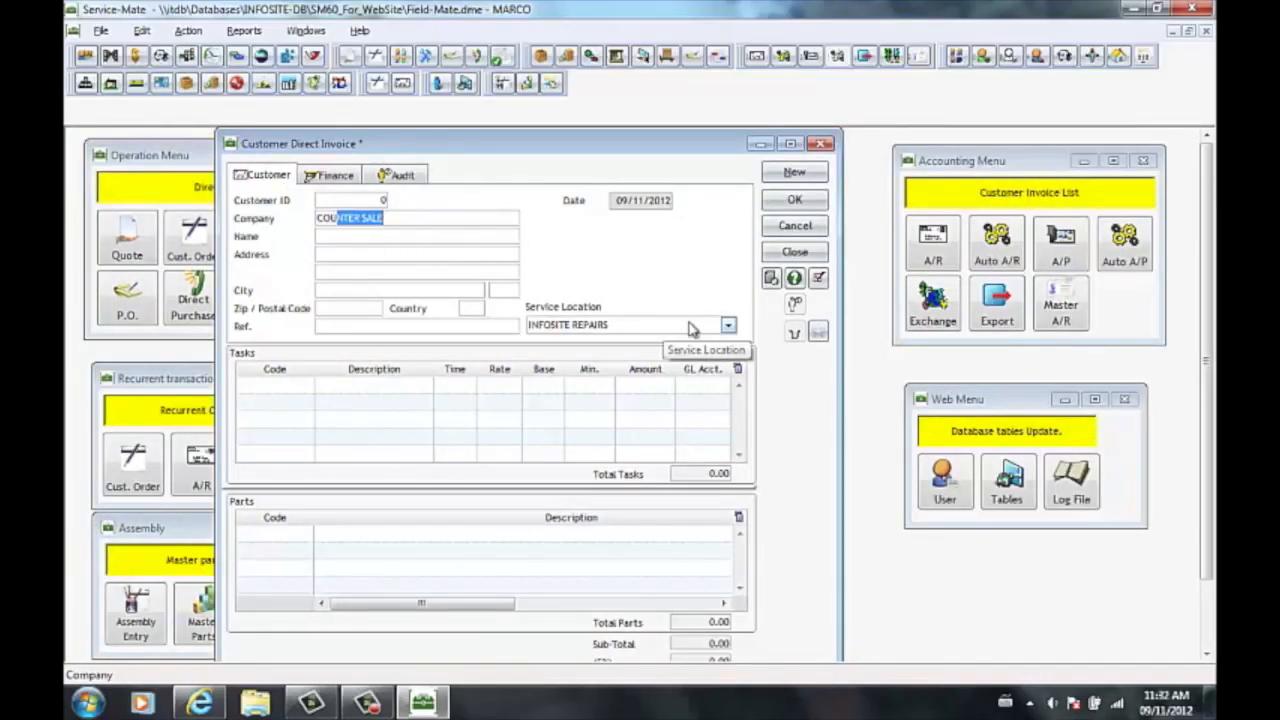
pyautogui.press('Tab')
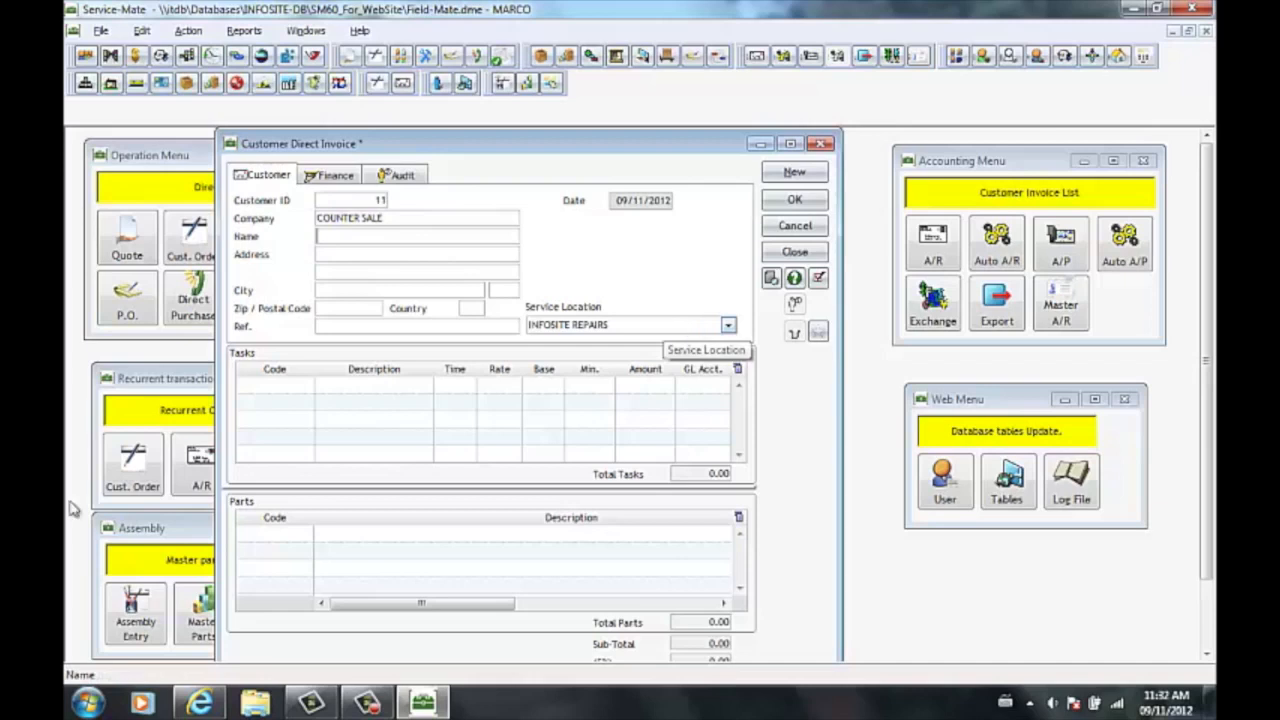
pyautogui.click(446, 543)
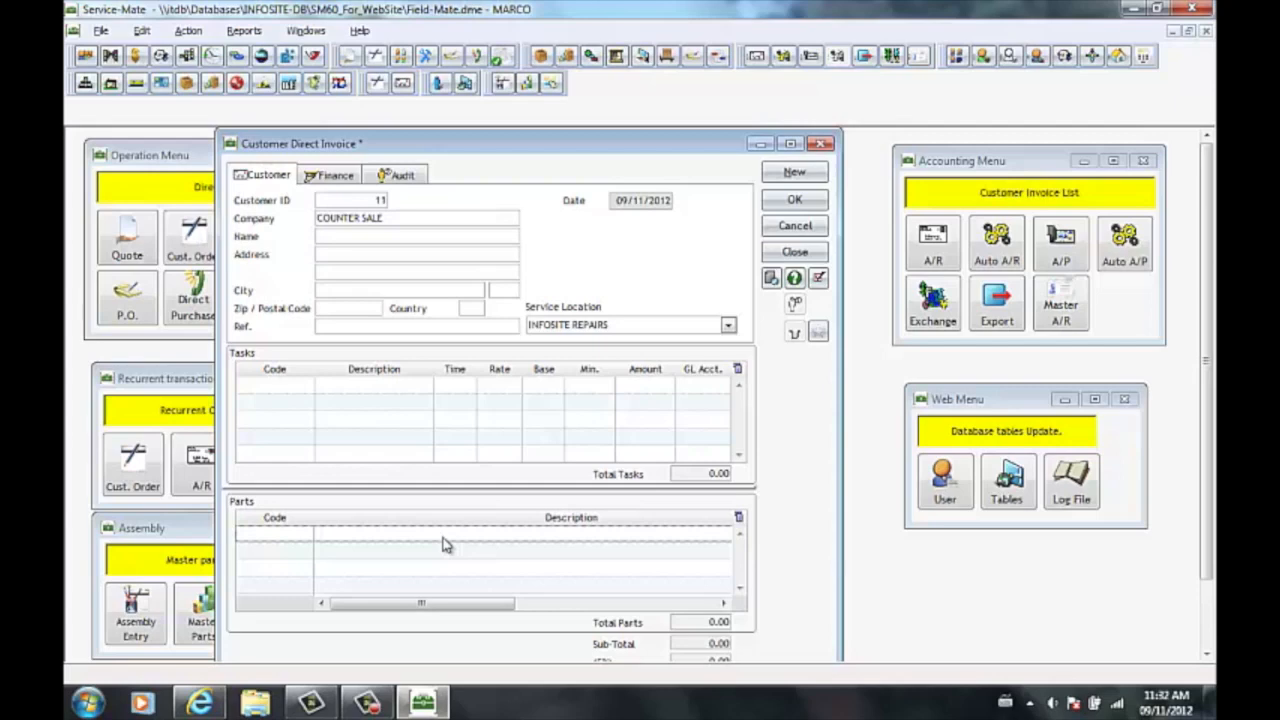
pyautogui.rightClick(446, 545)
pyautogui.click(485, 549)
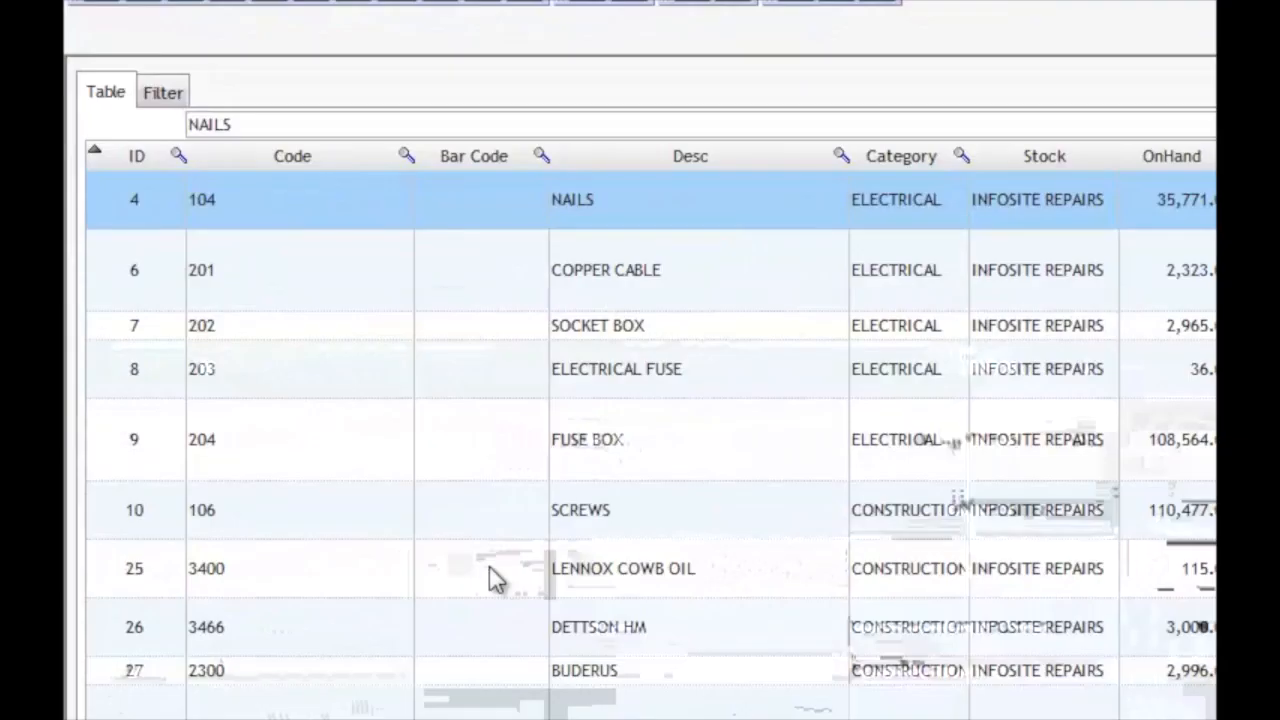
pyautogui.doubleClick(481, 467)
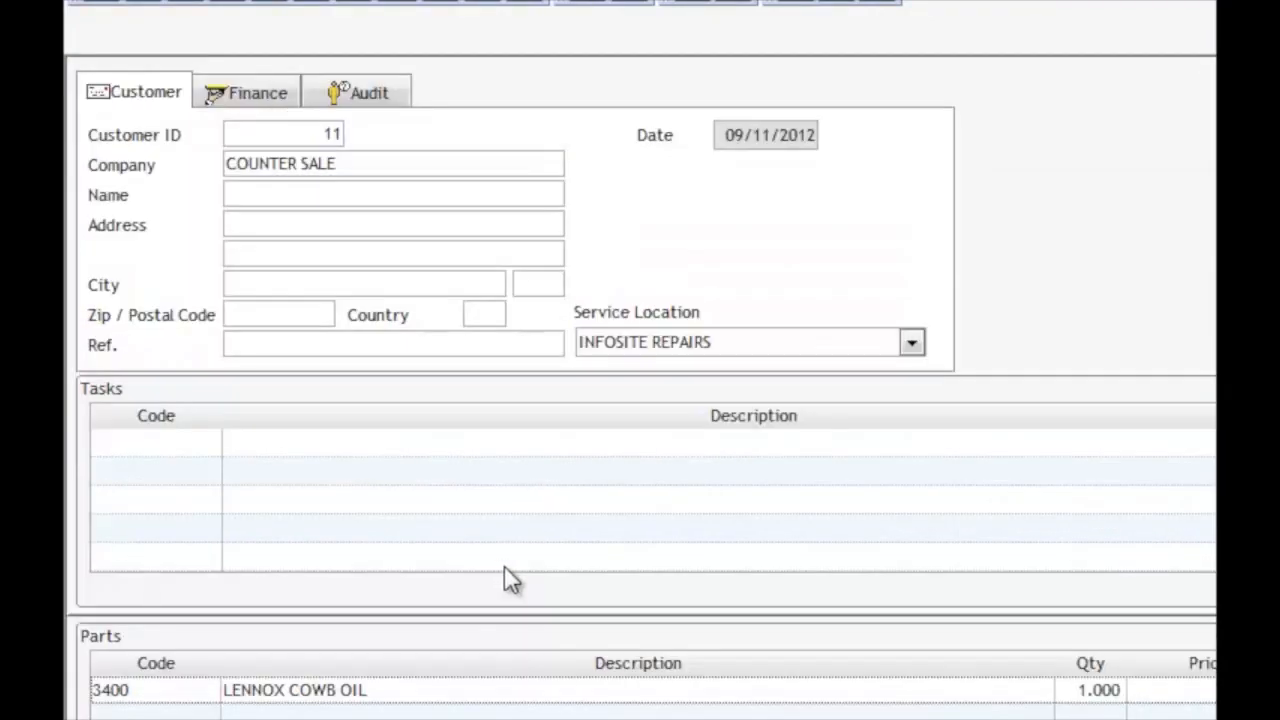
# Check the finance details of the COUNTER SALE invoice, save it, and preview the invoice form full size.
pyautogui.click(254, 100)
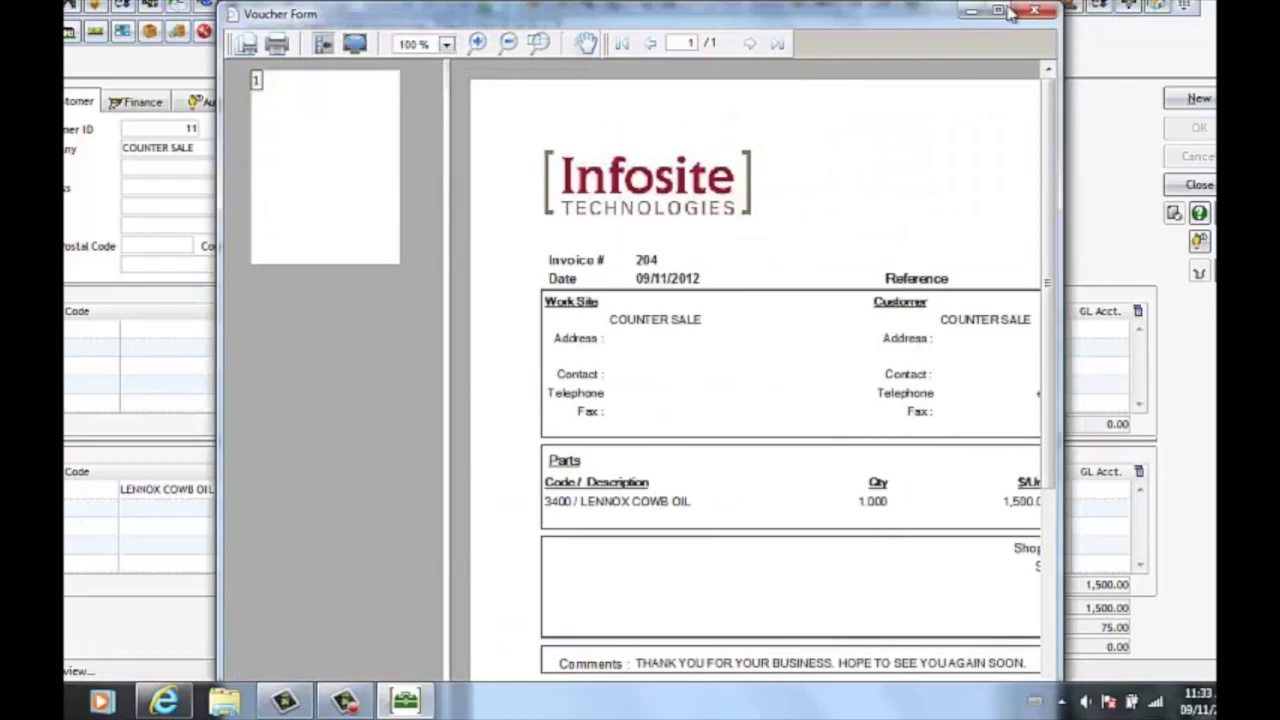
pyautogui.click(1008, 10)
pyautogui.moveTo(840, 494); pyautogui.dragTo(855, 435)
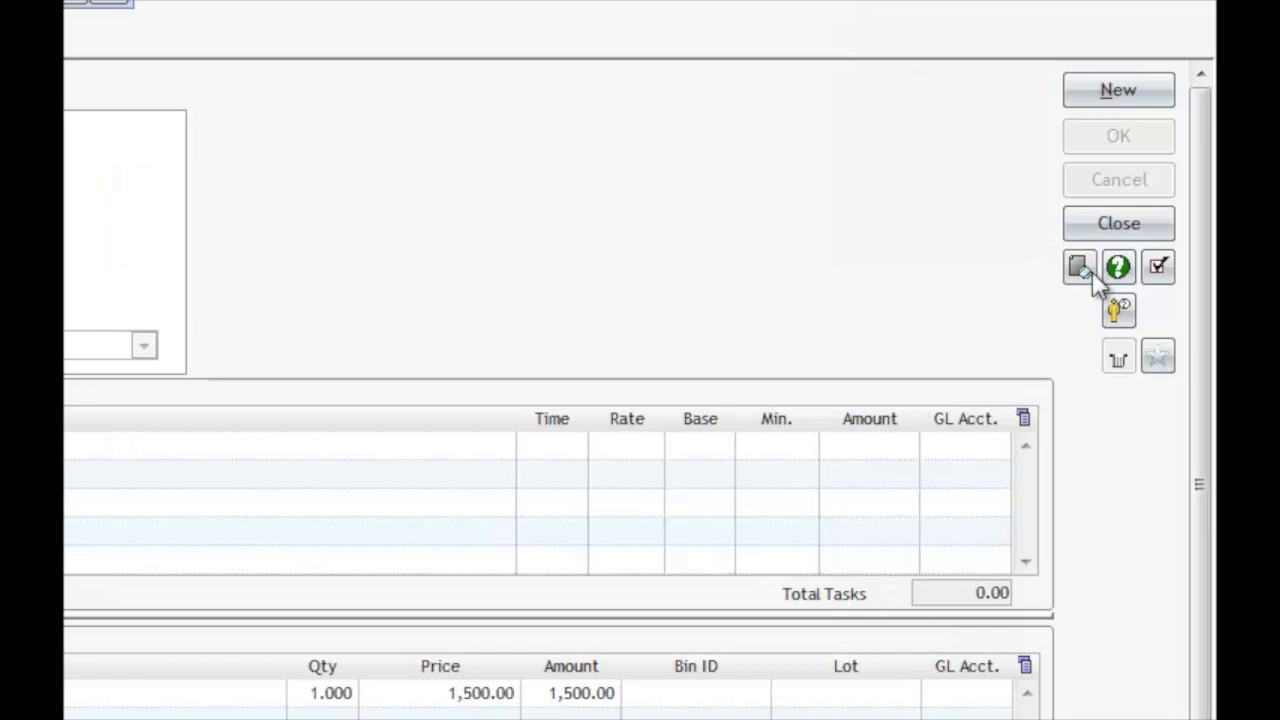
# Preview the packing slip for the COUNTER SALE invoice full size and look over the page.
pyautogui.click(1090, 273)
pyautogui.moveTo(1103, 327)
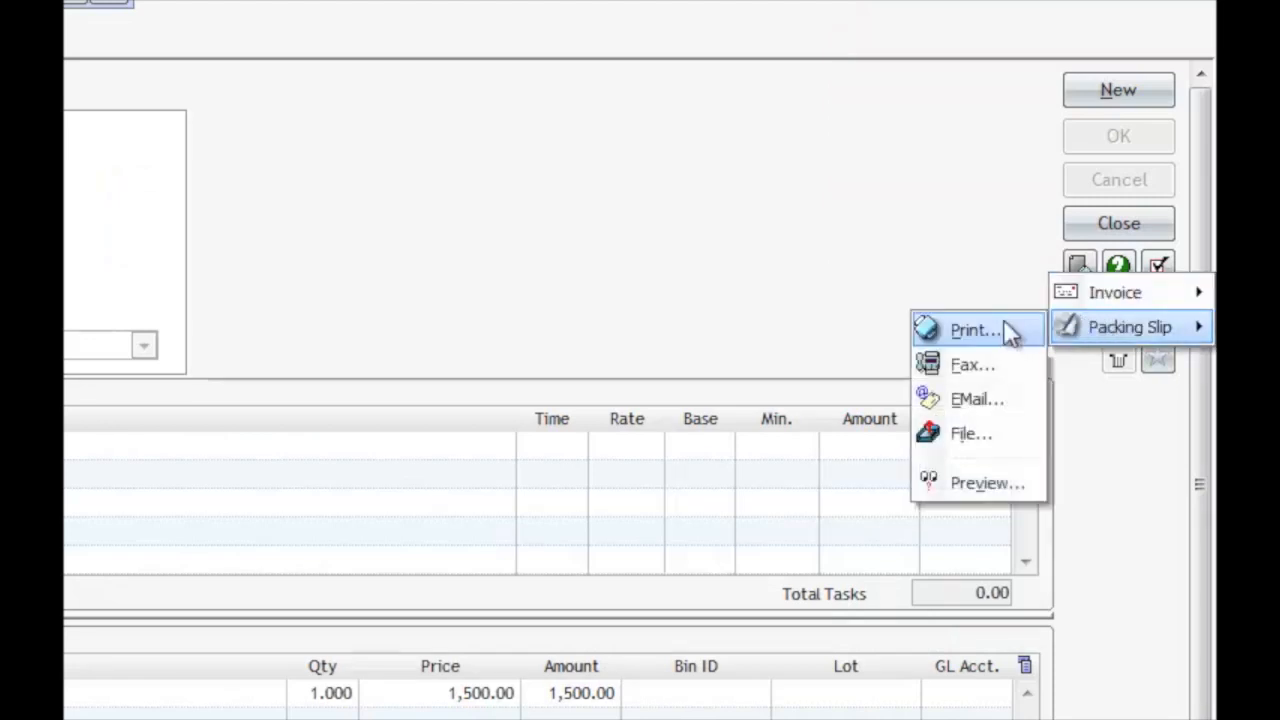
pyautogui.click(980, 483)
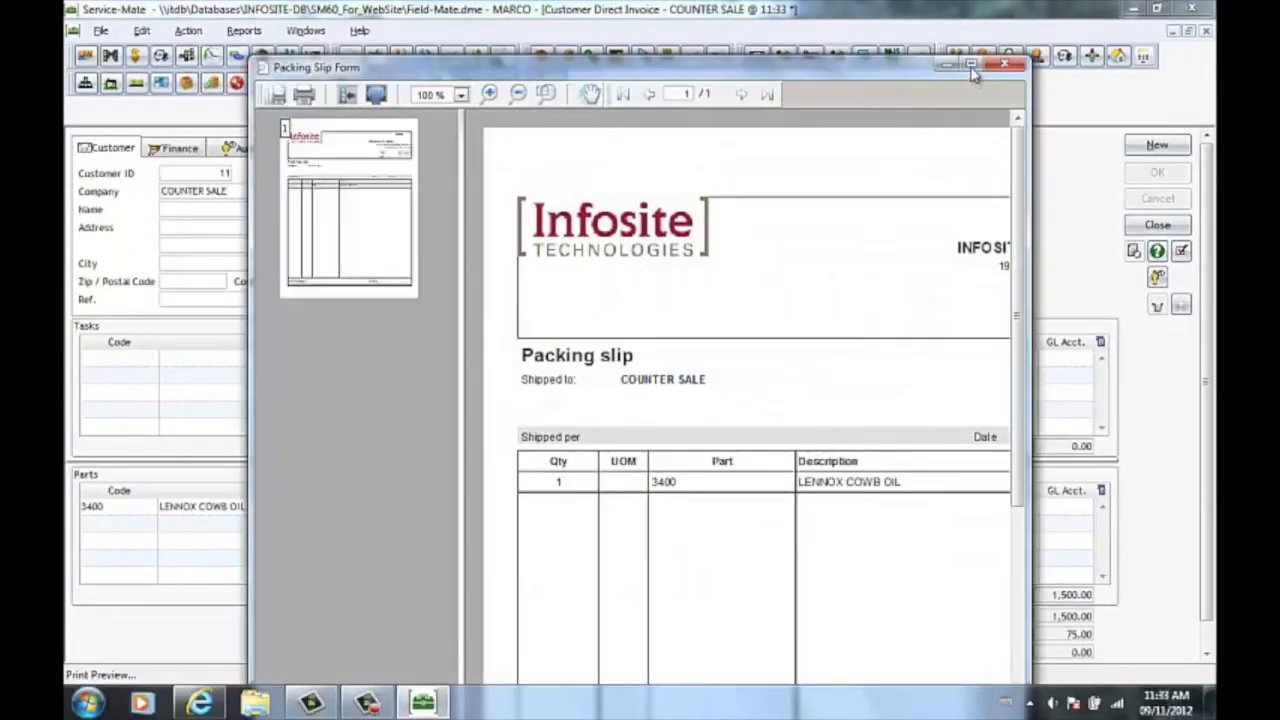
pyautogui.click(970, 66)
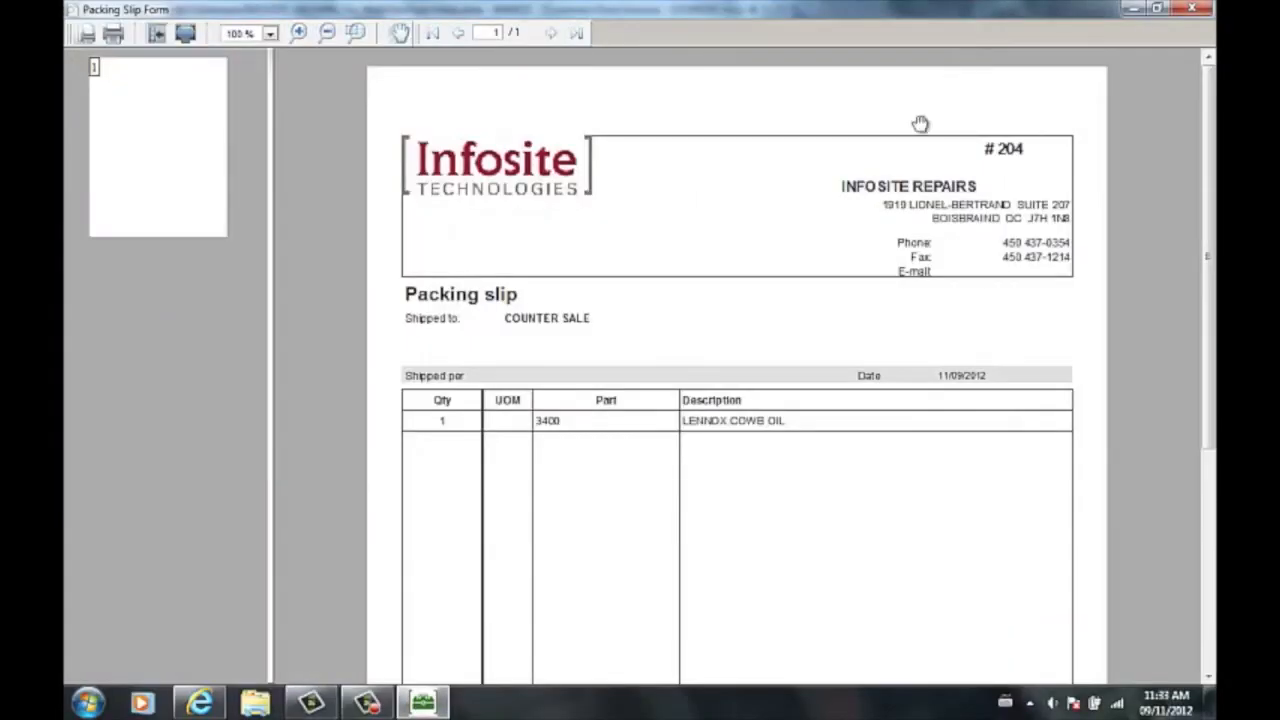
pyautogui.moveTo(854, 517); pyautogui.dragTo(860, 294)
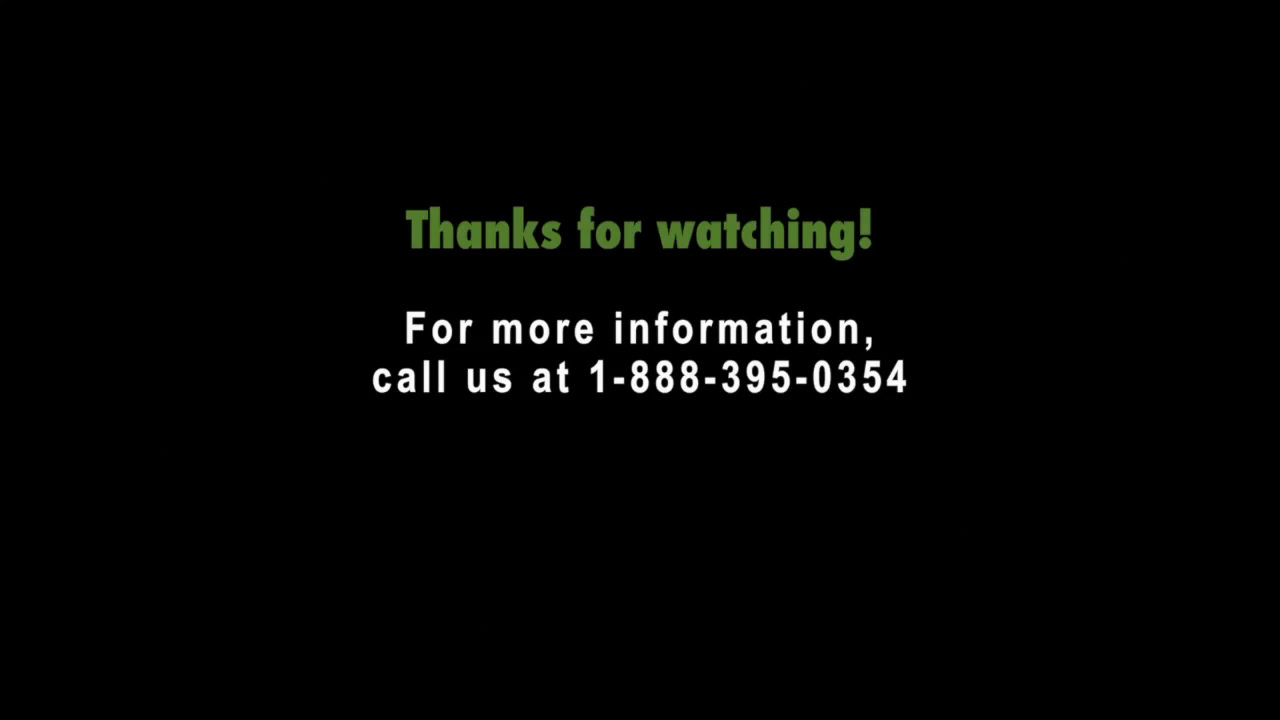